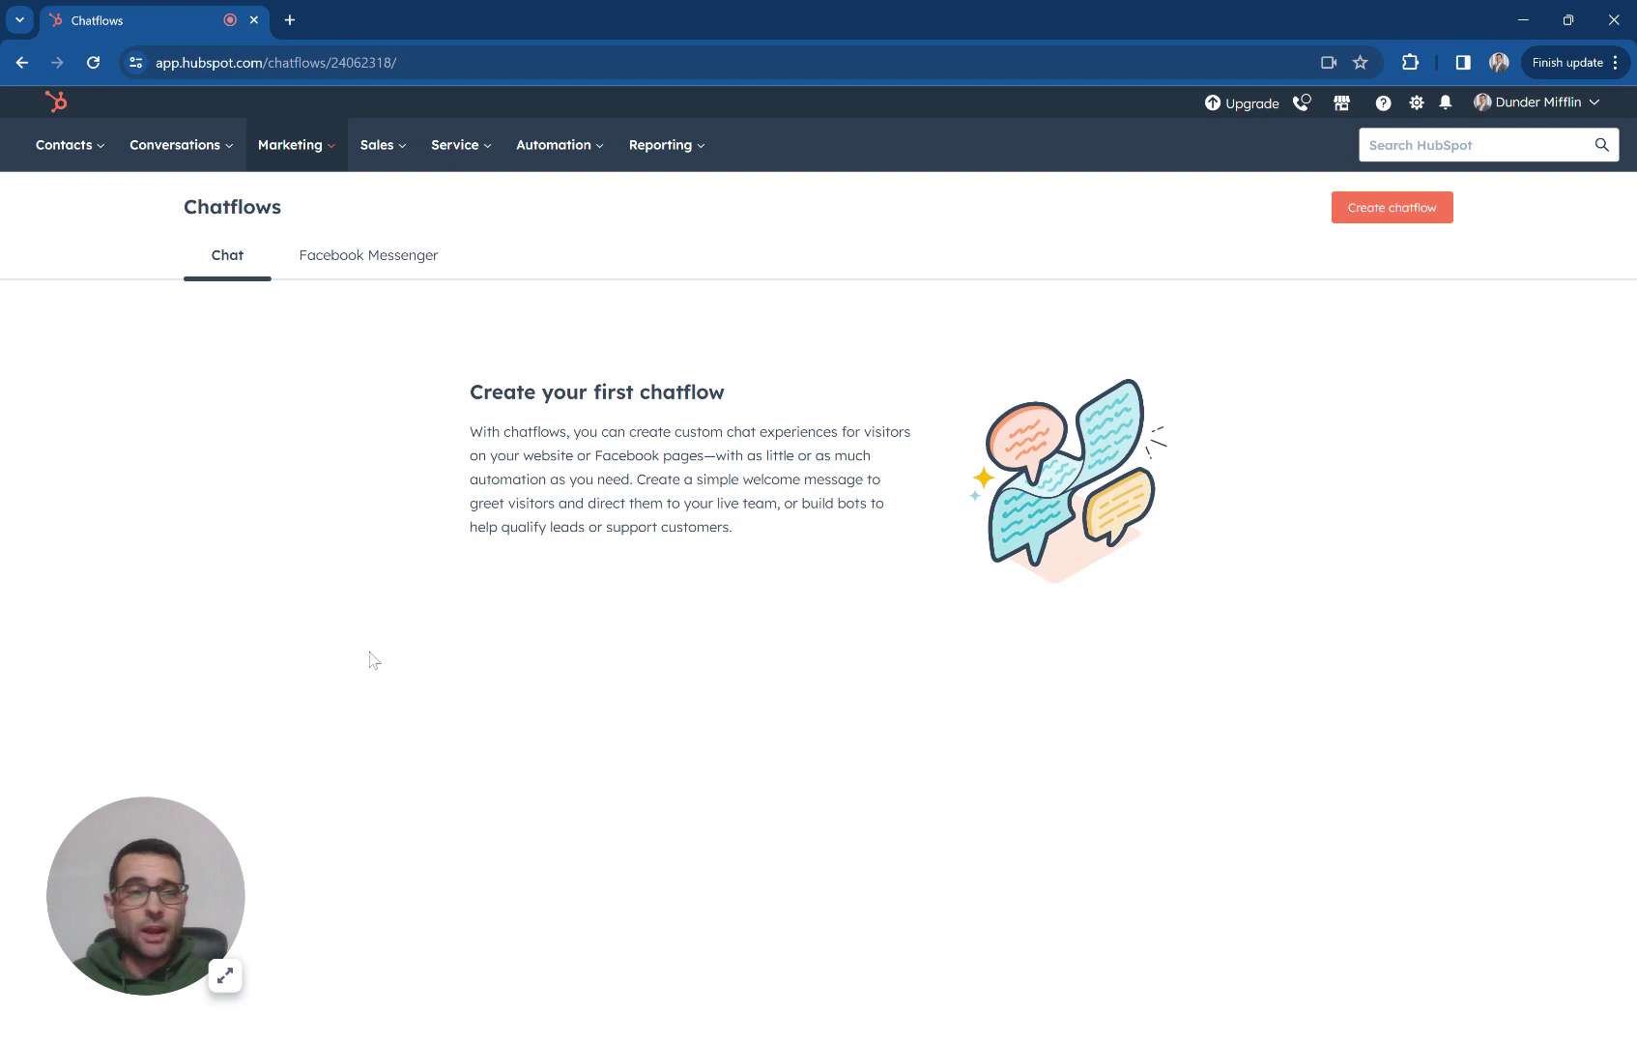
# - Open the Conversations tools list to get to Chatflows
pyautogui.click(162, 157)
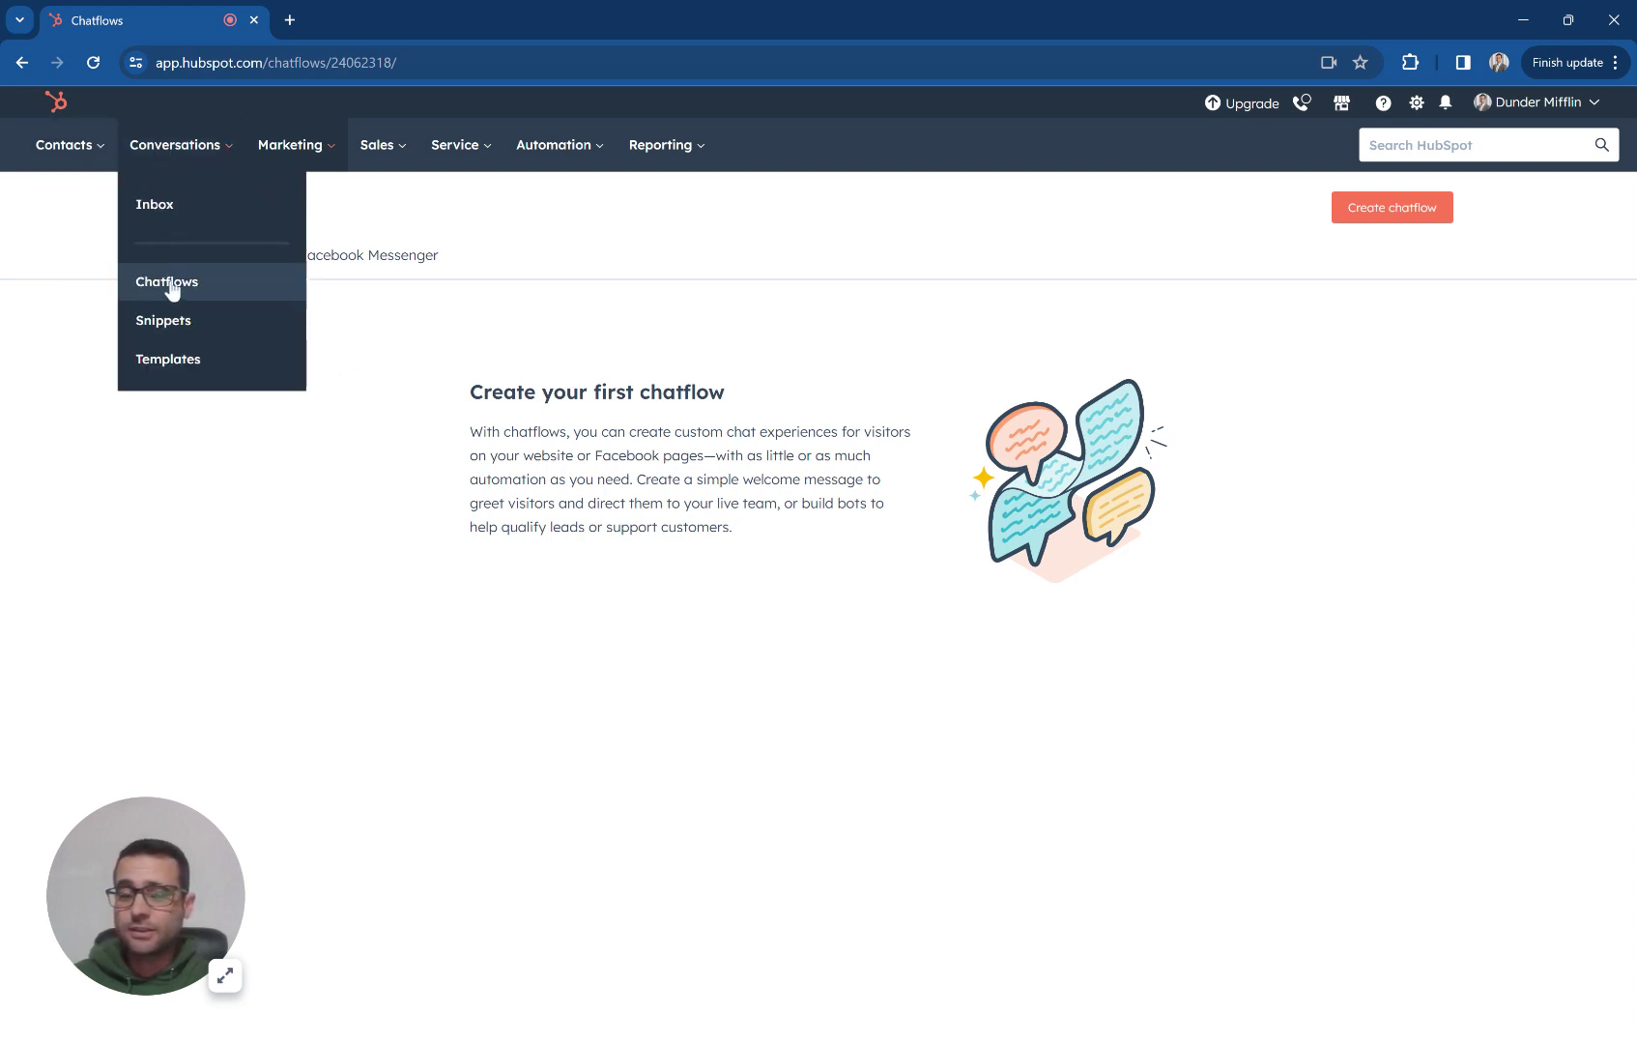
# - Create a website chatflow from scratch, keeping the Inbox and English defaults
pyautogui.click(1386, 220)
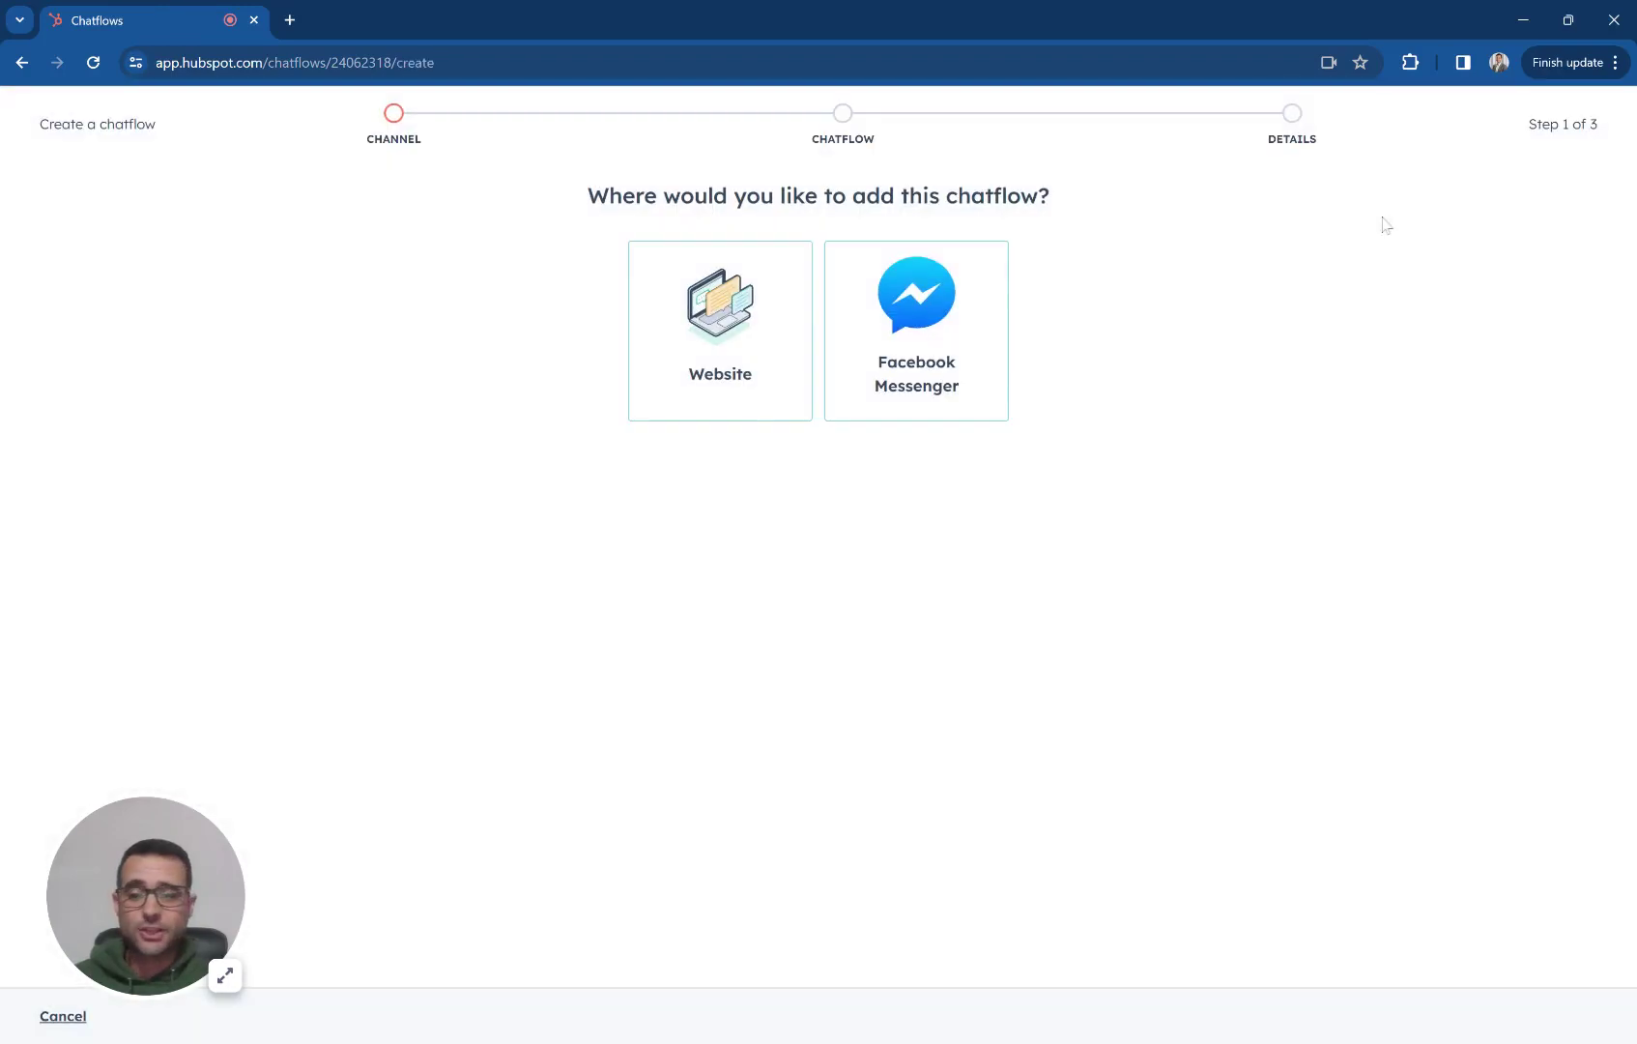
pyautogui.click(734, 413)
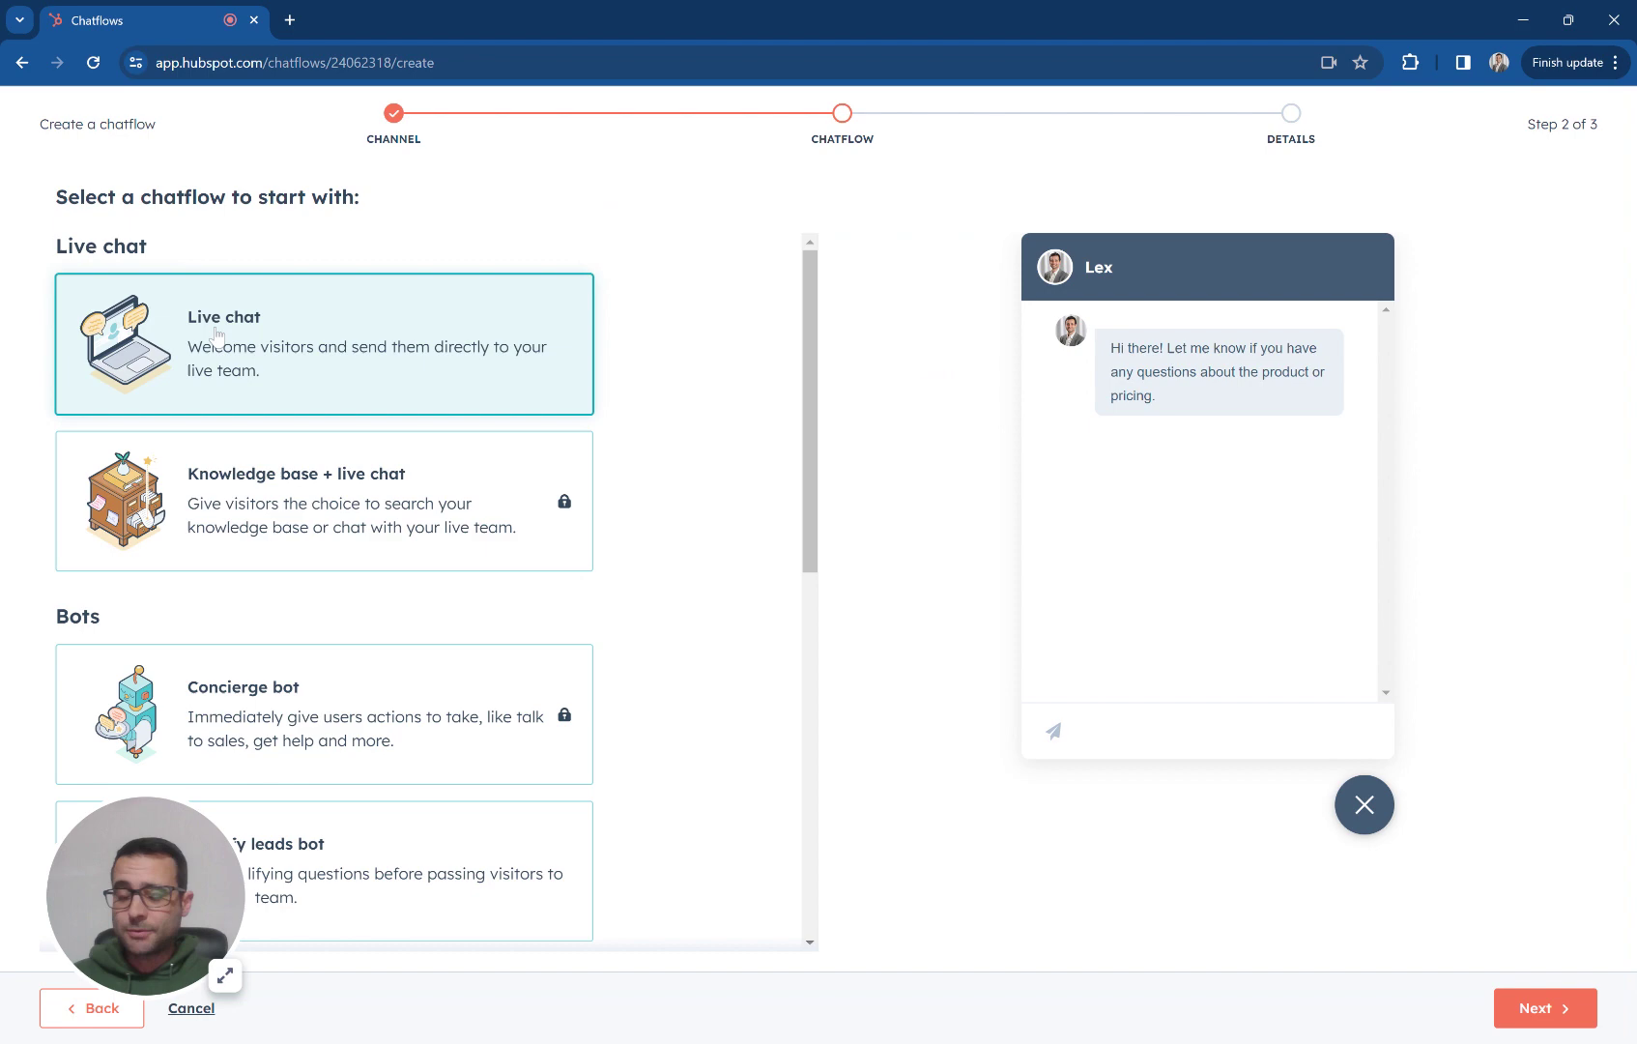
pyautogui.scroll(-8, 489, 475)
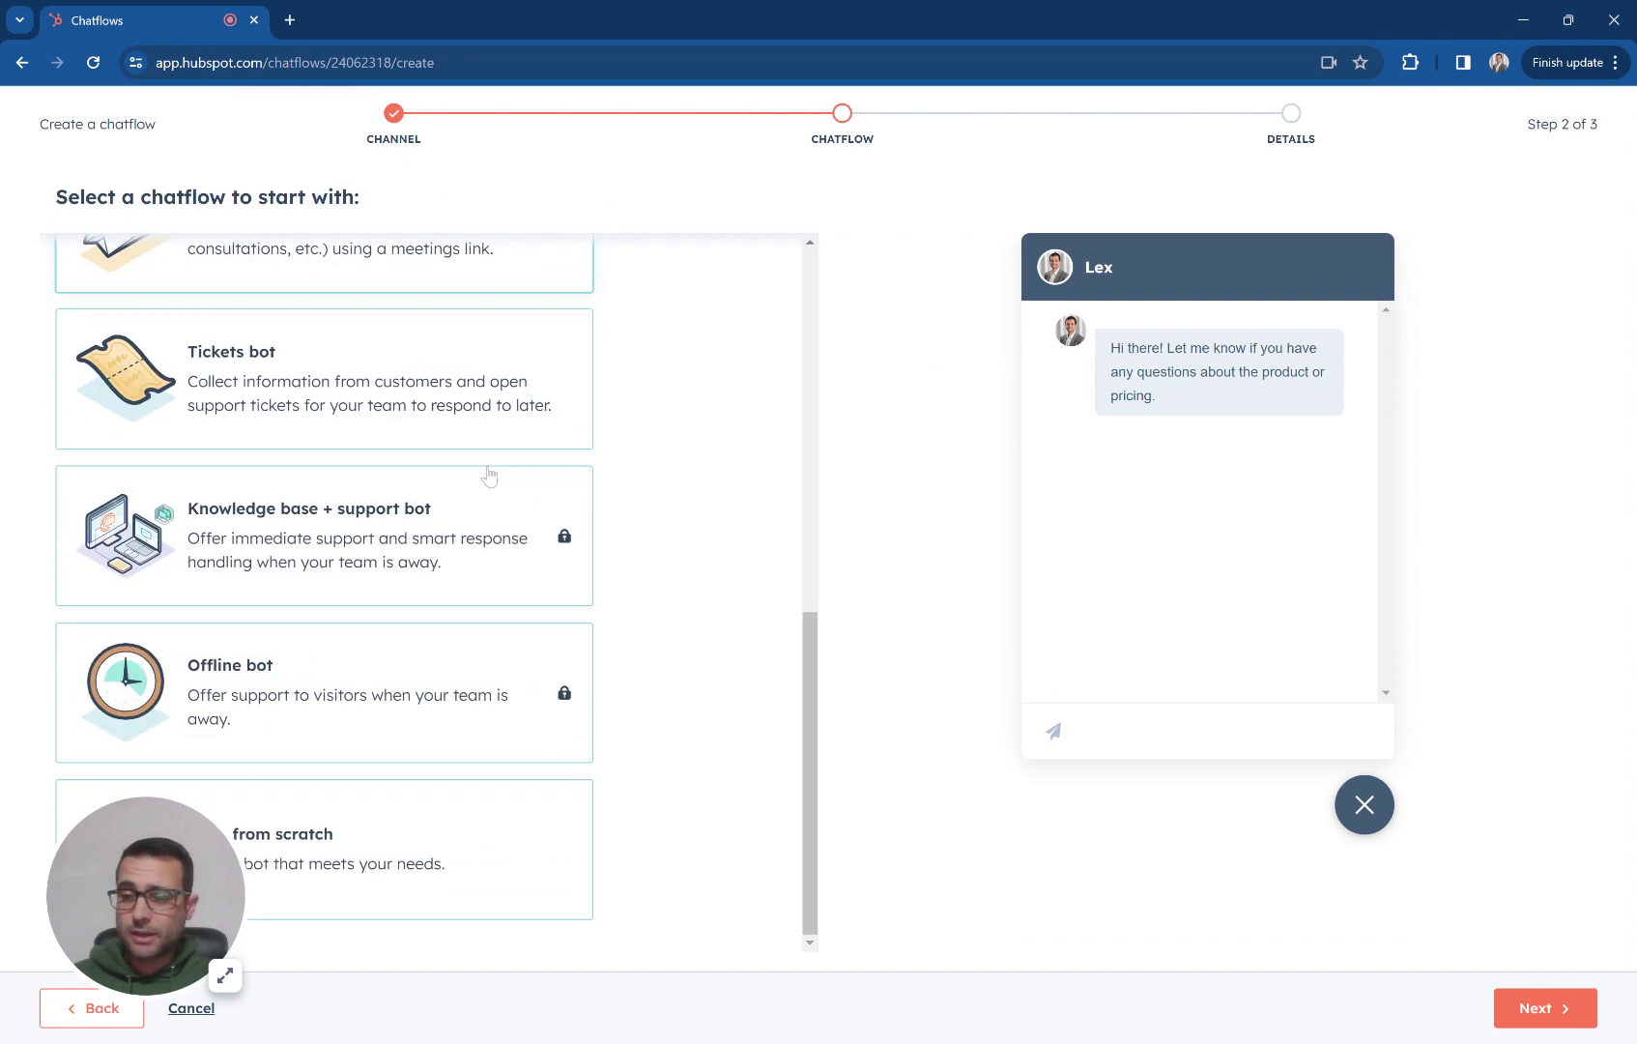
pyautogui.click(425, 829)
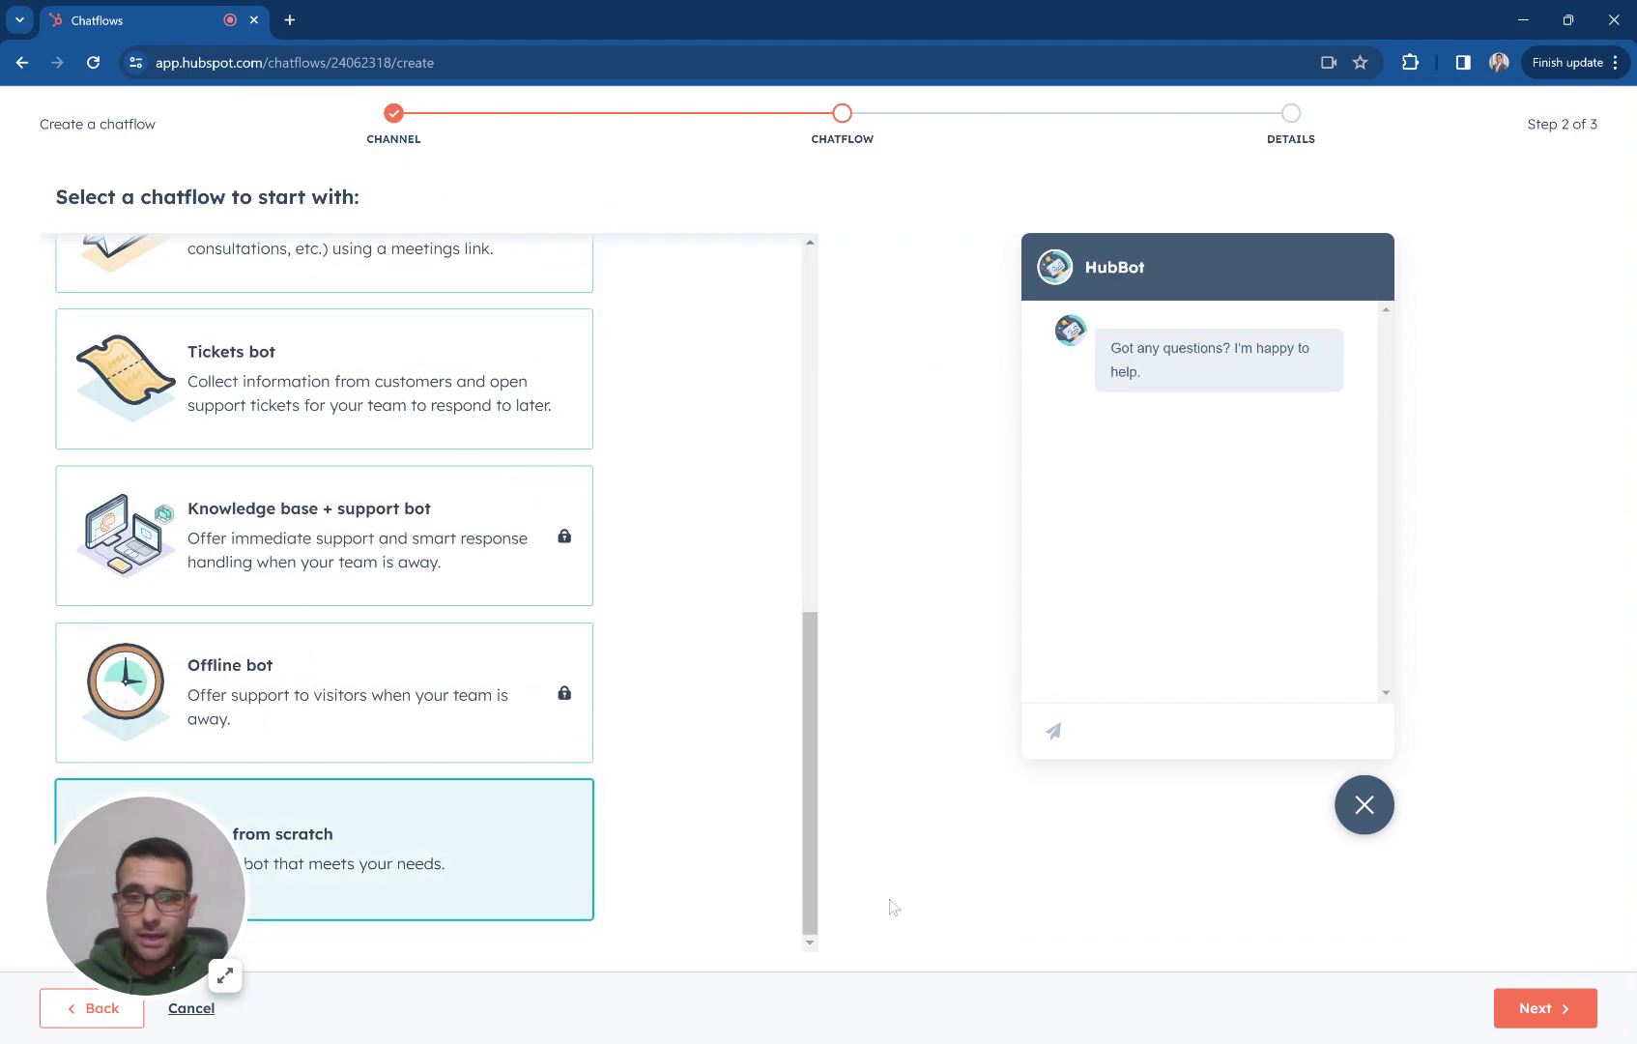
pyautogui.click(1535, 1005)
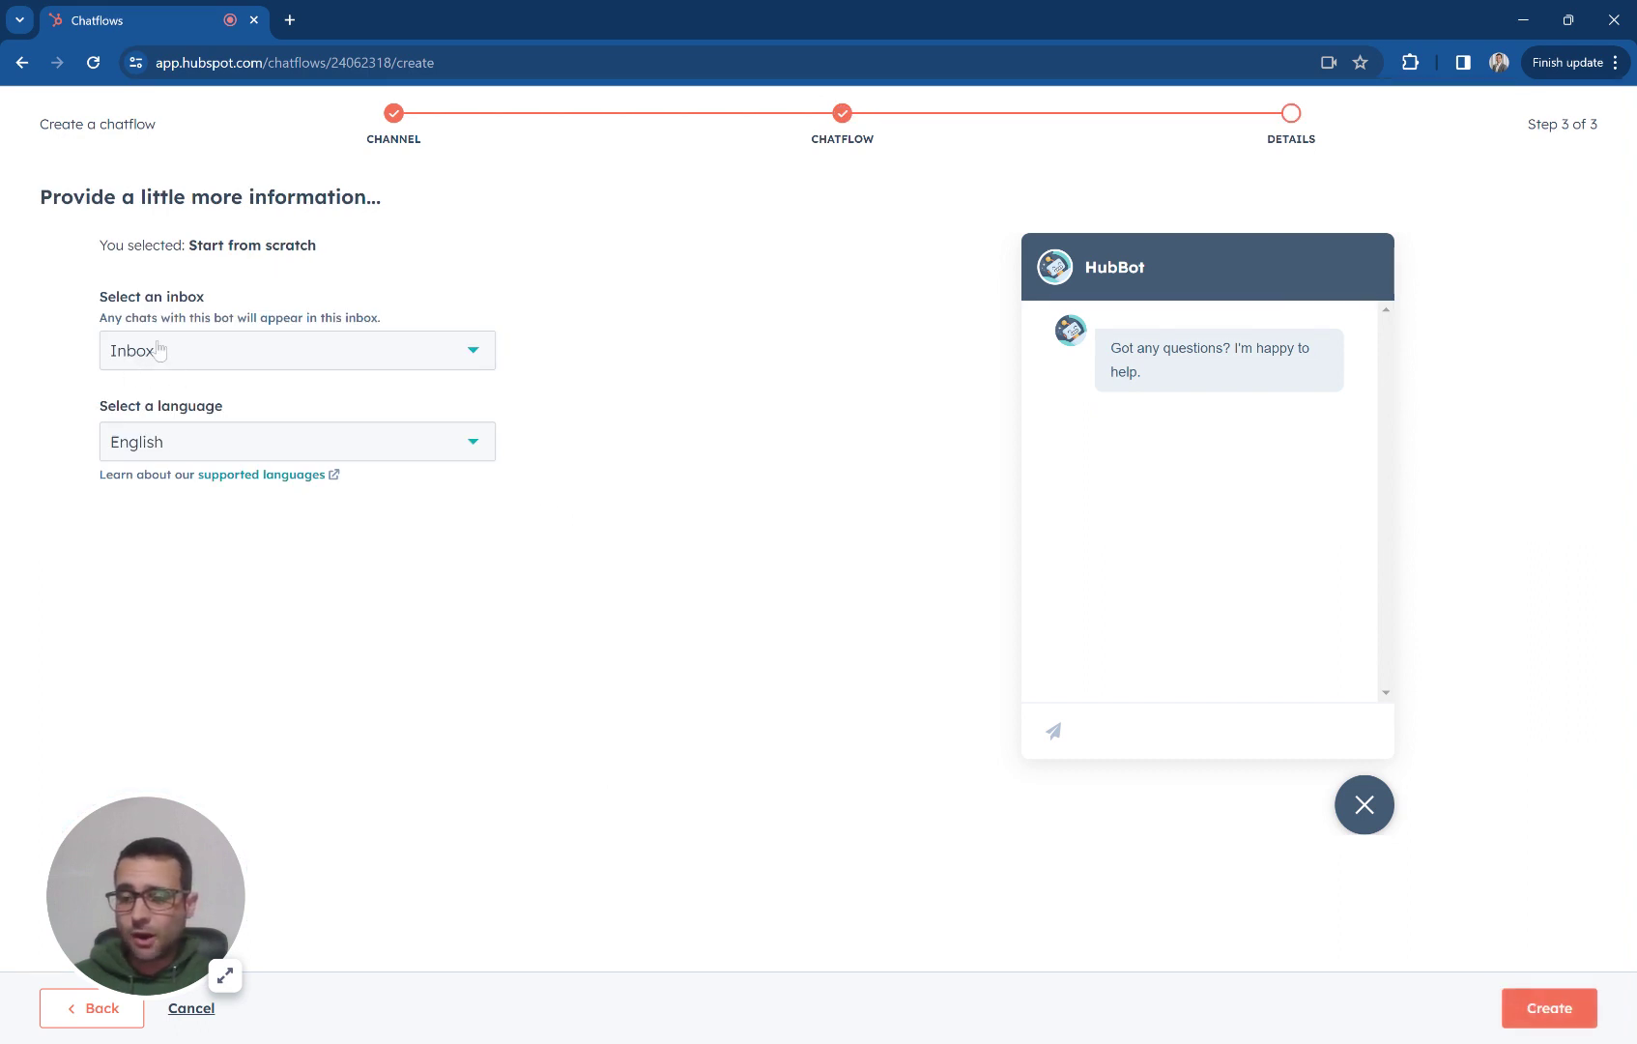
pyautogui.click(1527, 1009)
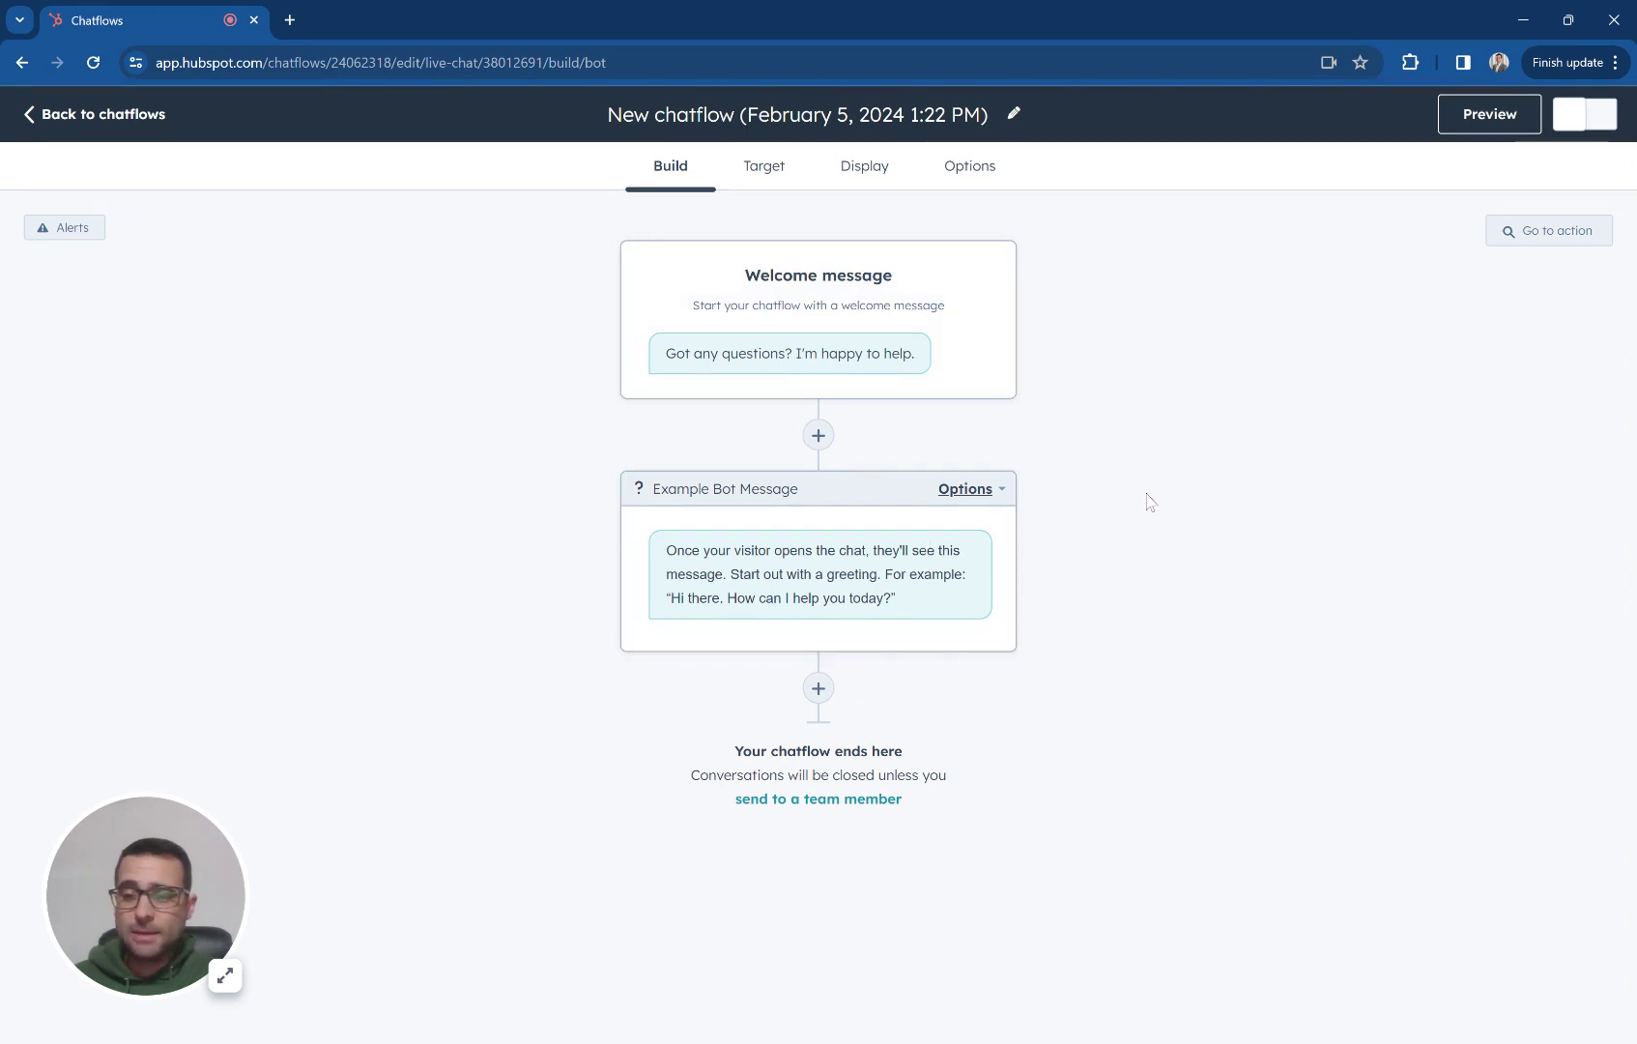
# - Save the Welcome message unchanged and bring up the Example Bot Message settings
pyautogui.click(705, 359)
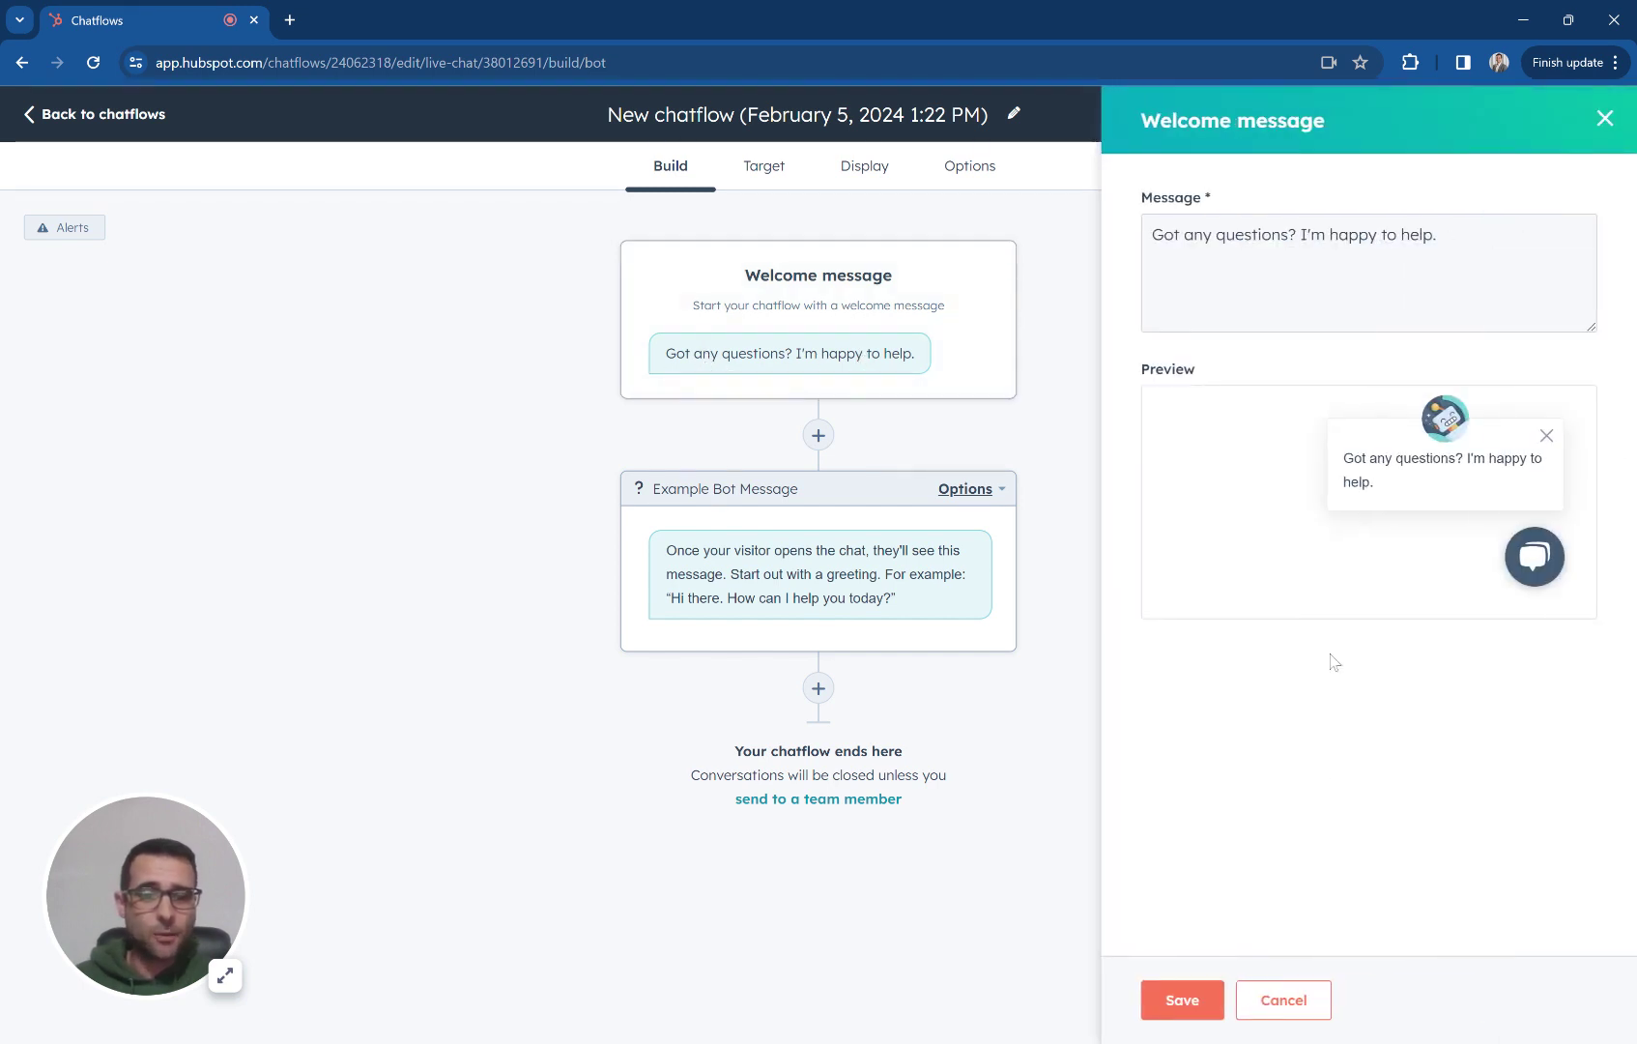
pyautogui.click(1181, 1000)
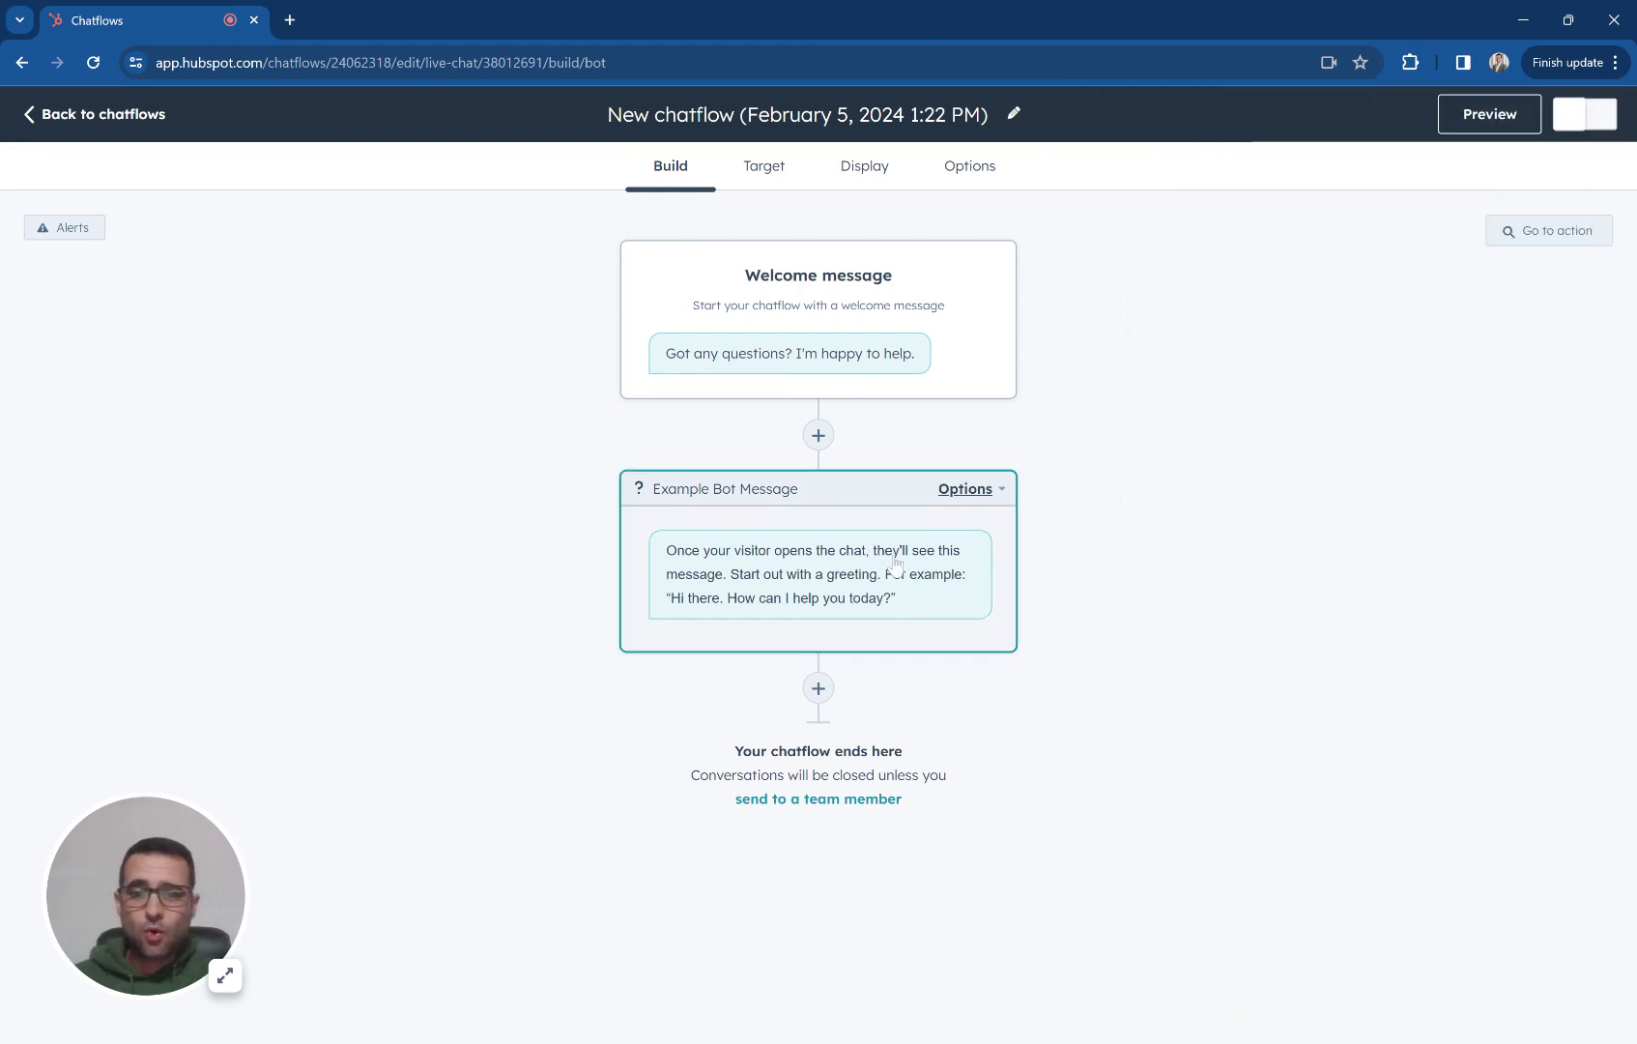
pyautogui.click(840, 541)
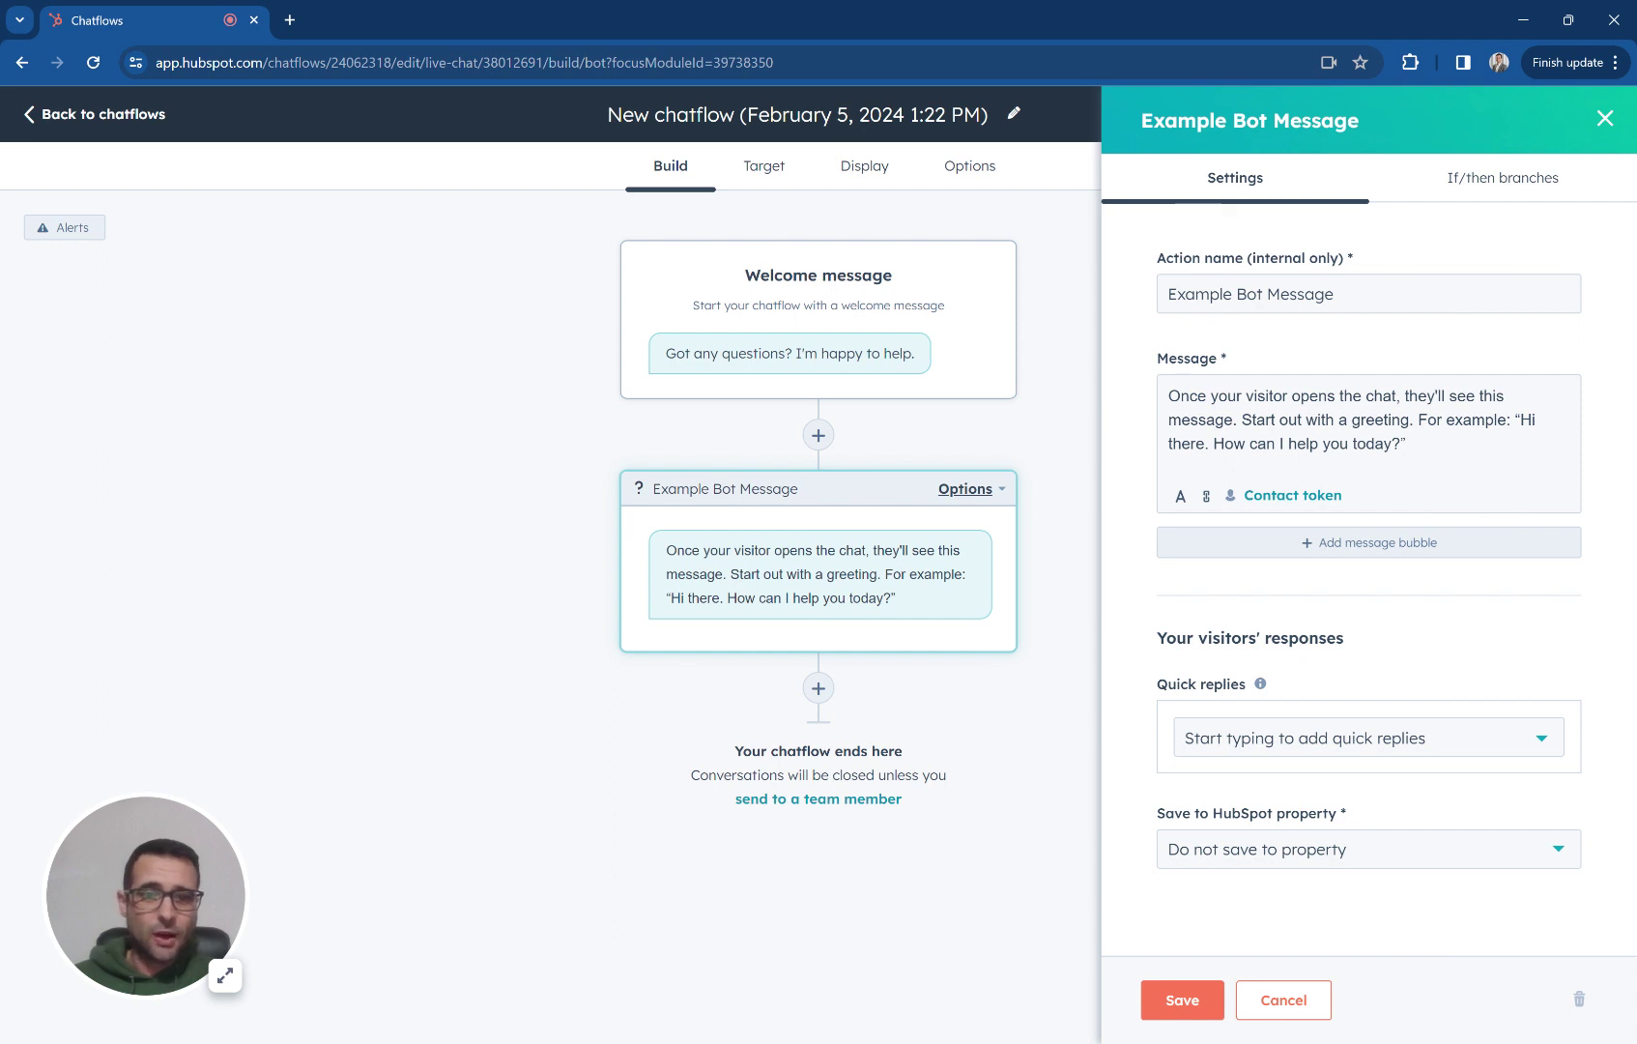
# - Change the bot message to "Are you a customer?" and name the action Customer?
pyautogui.moveTo(1169, 396); pyautogui.dragTo(1406, 445)
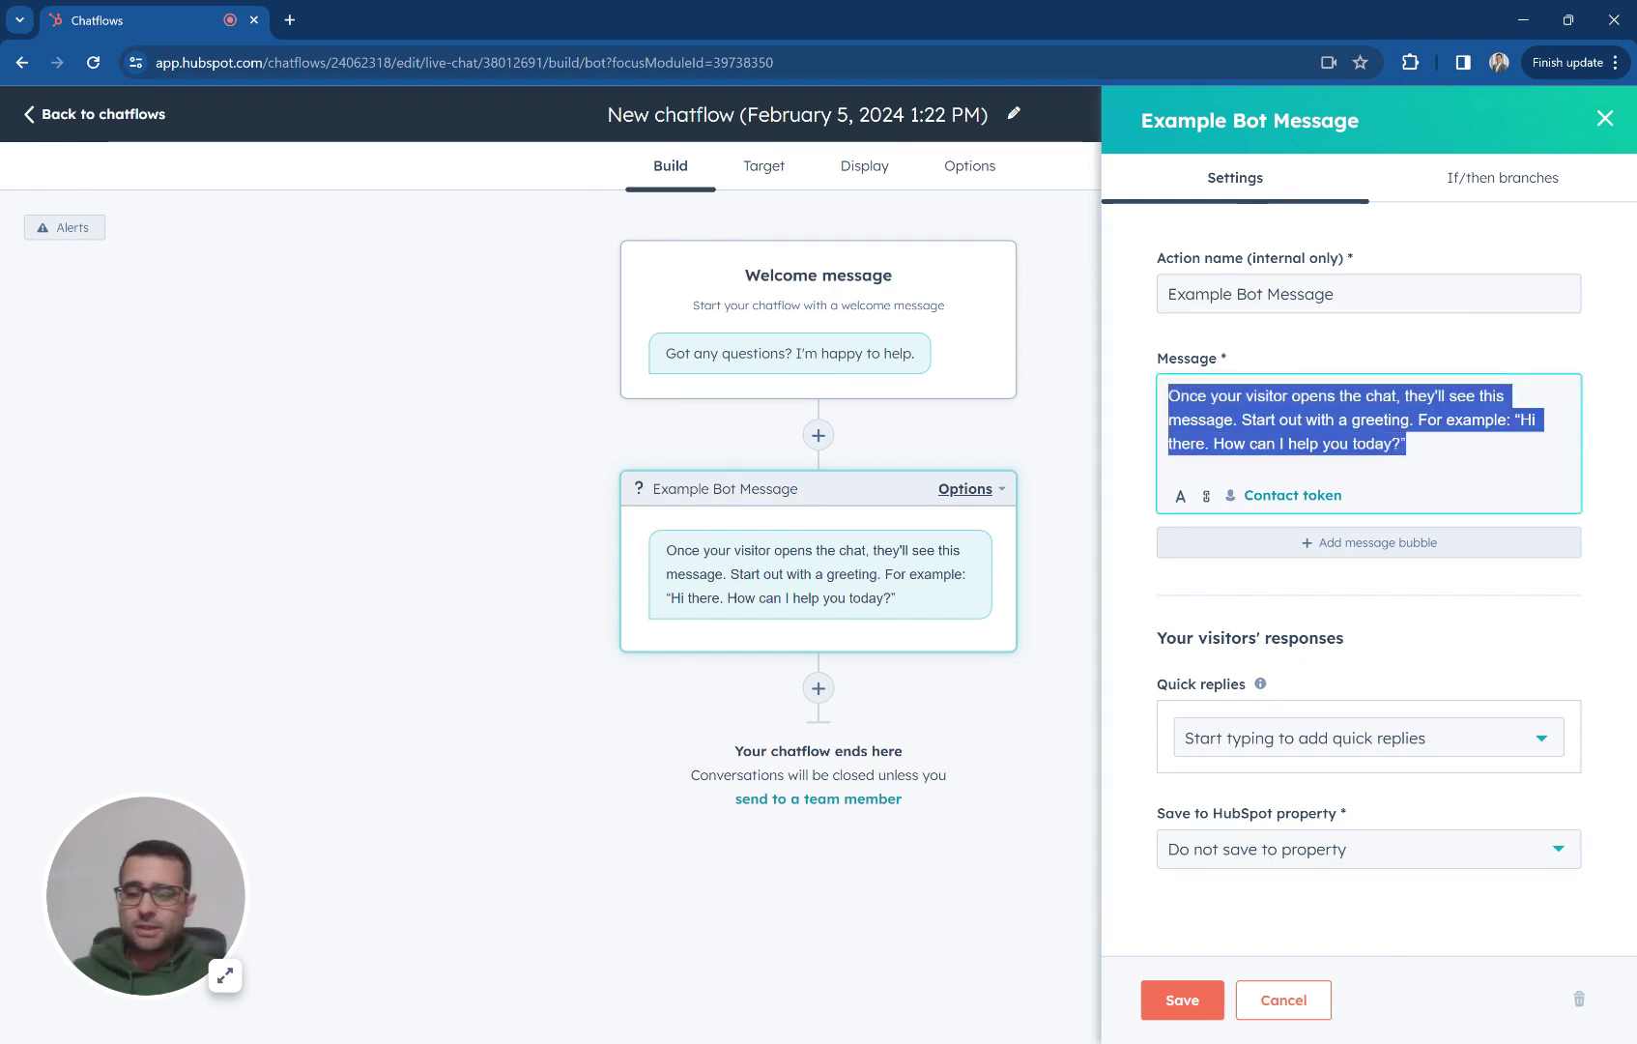
pyautogui.write('Hi')
pyautogui.press('BackSpace')
pyautogui.press('BackSpace')
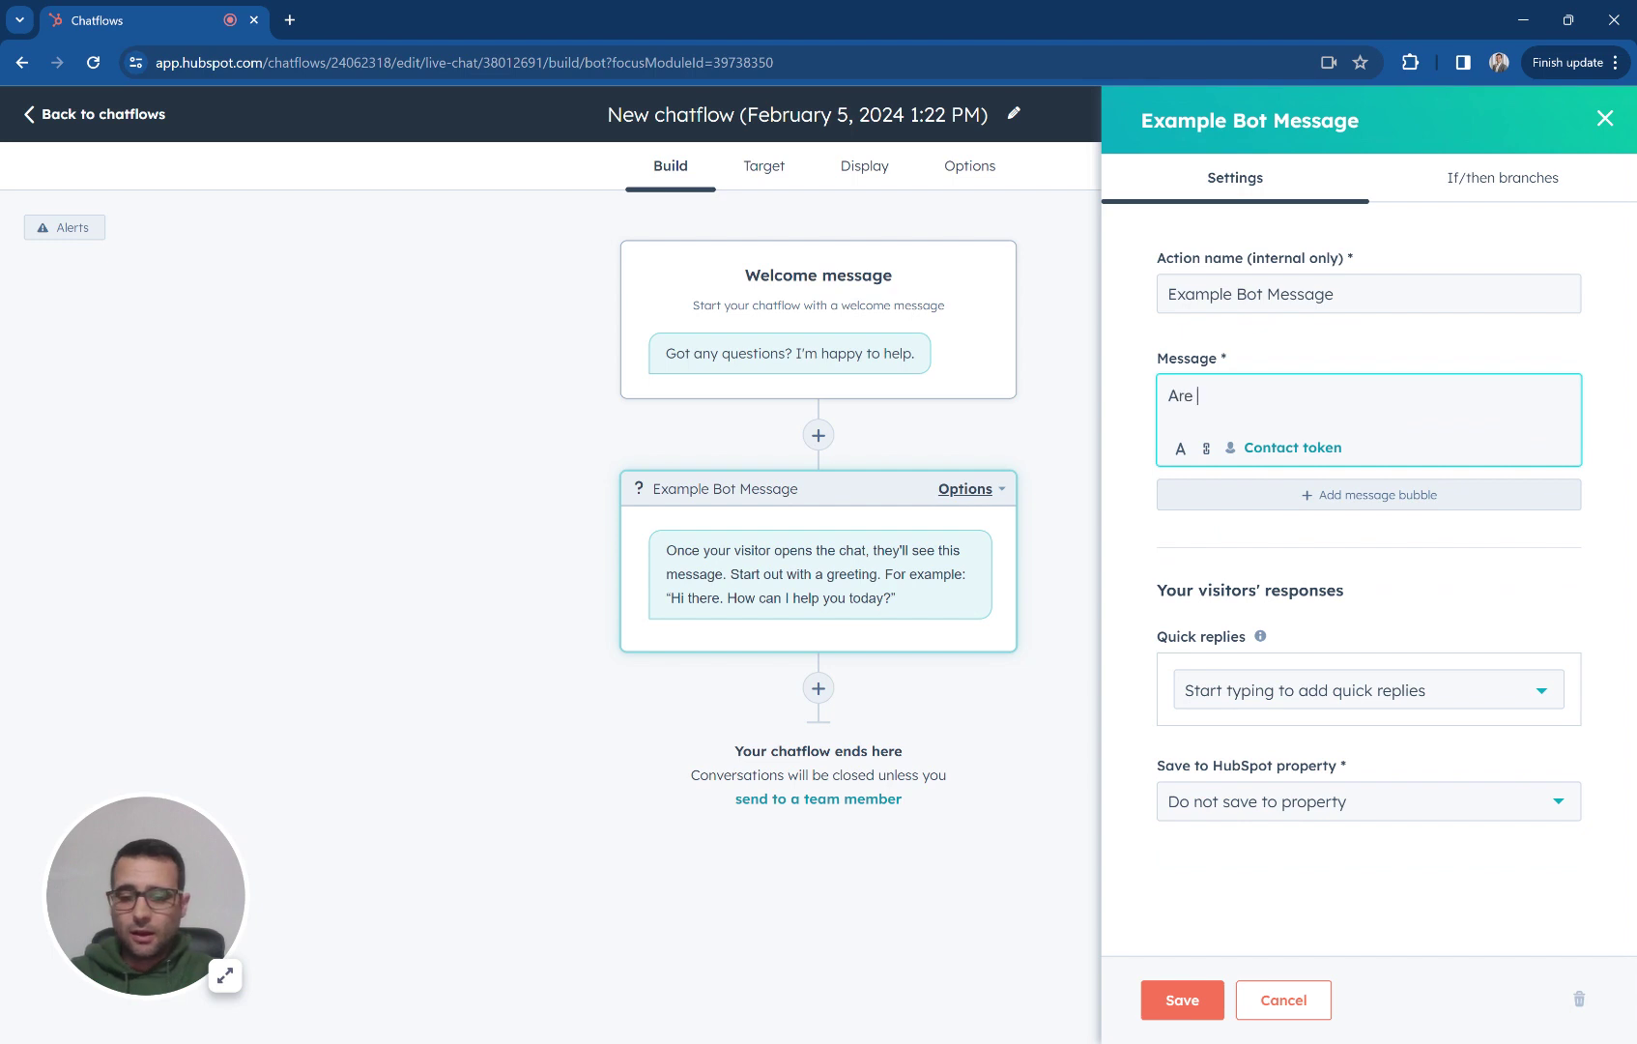
pyautogui.write('Are you a cust')
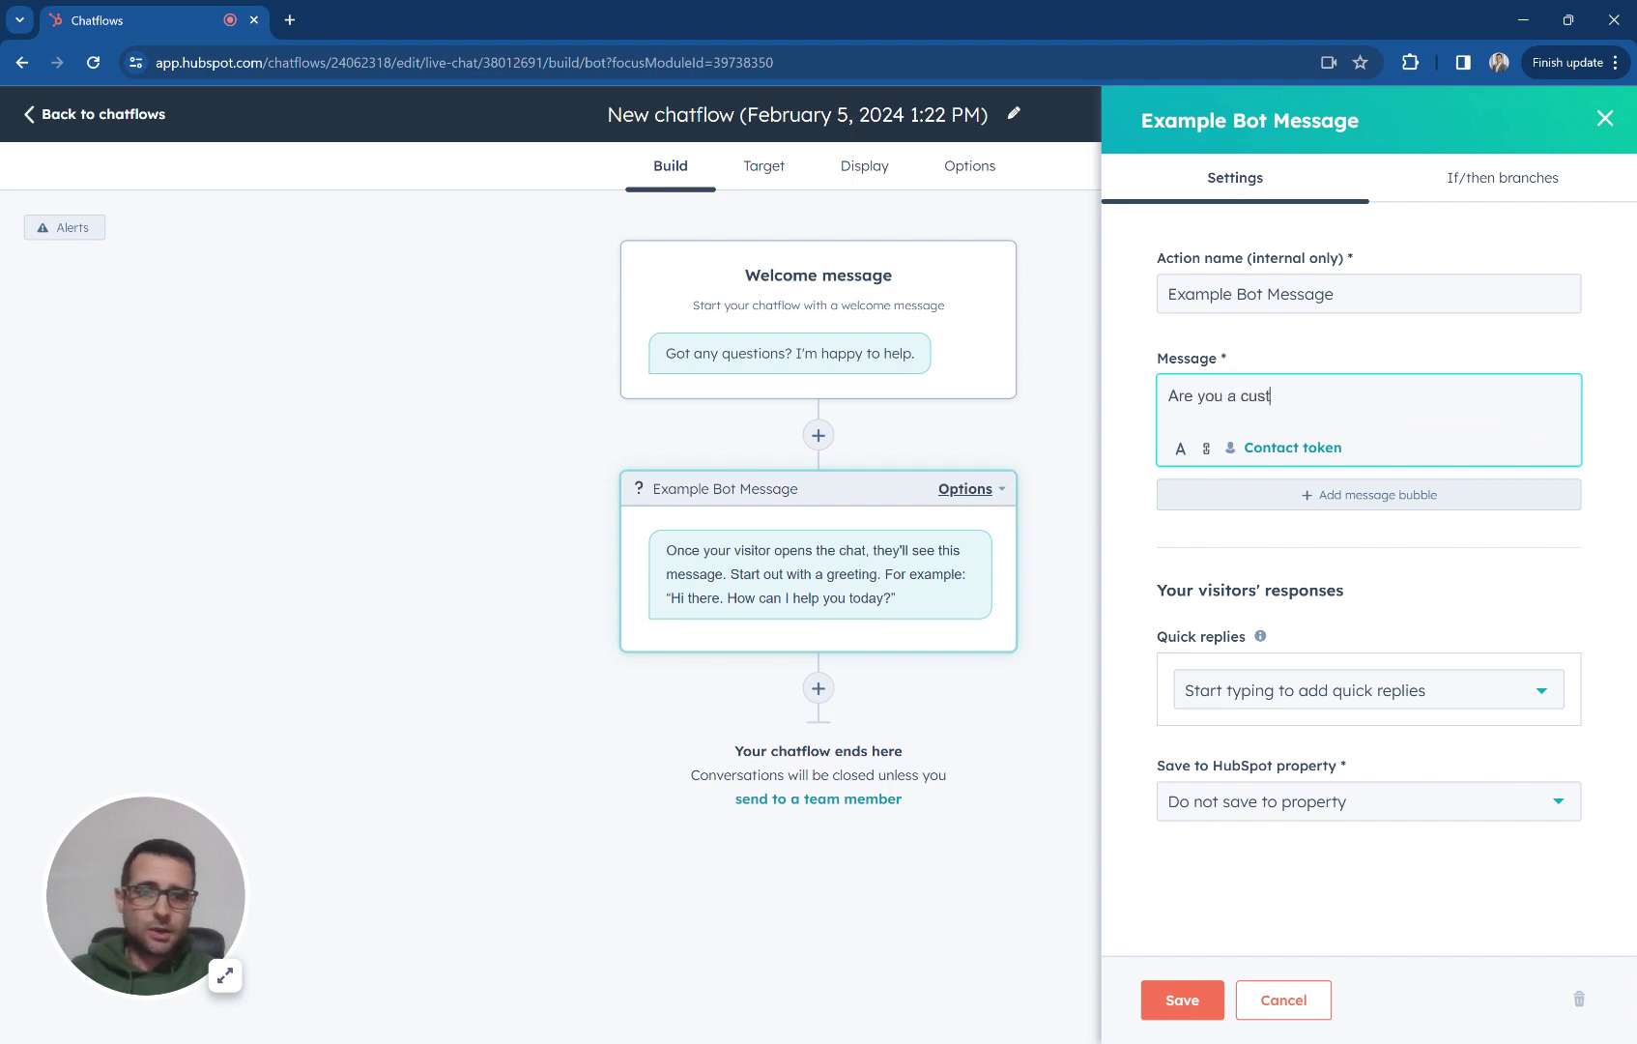
pyautogui.write('omer?')
pyautogui.hotkey('shift', 'Tab')
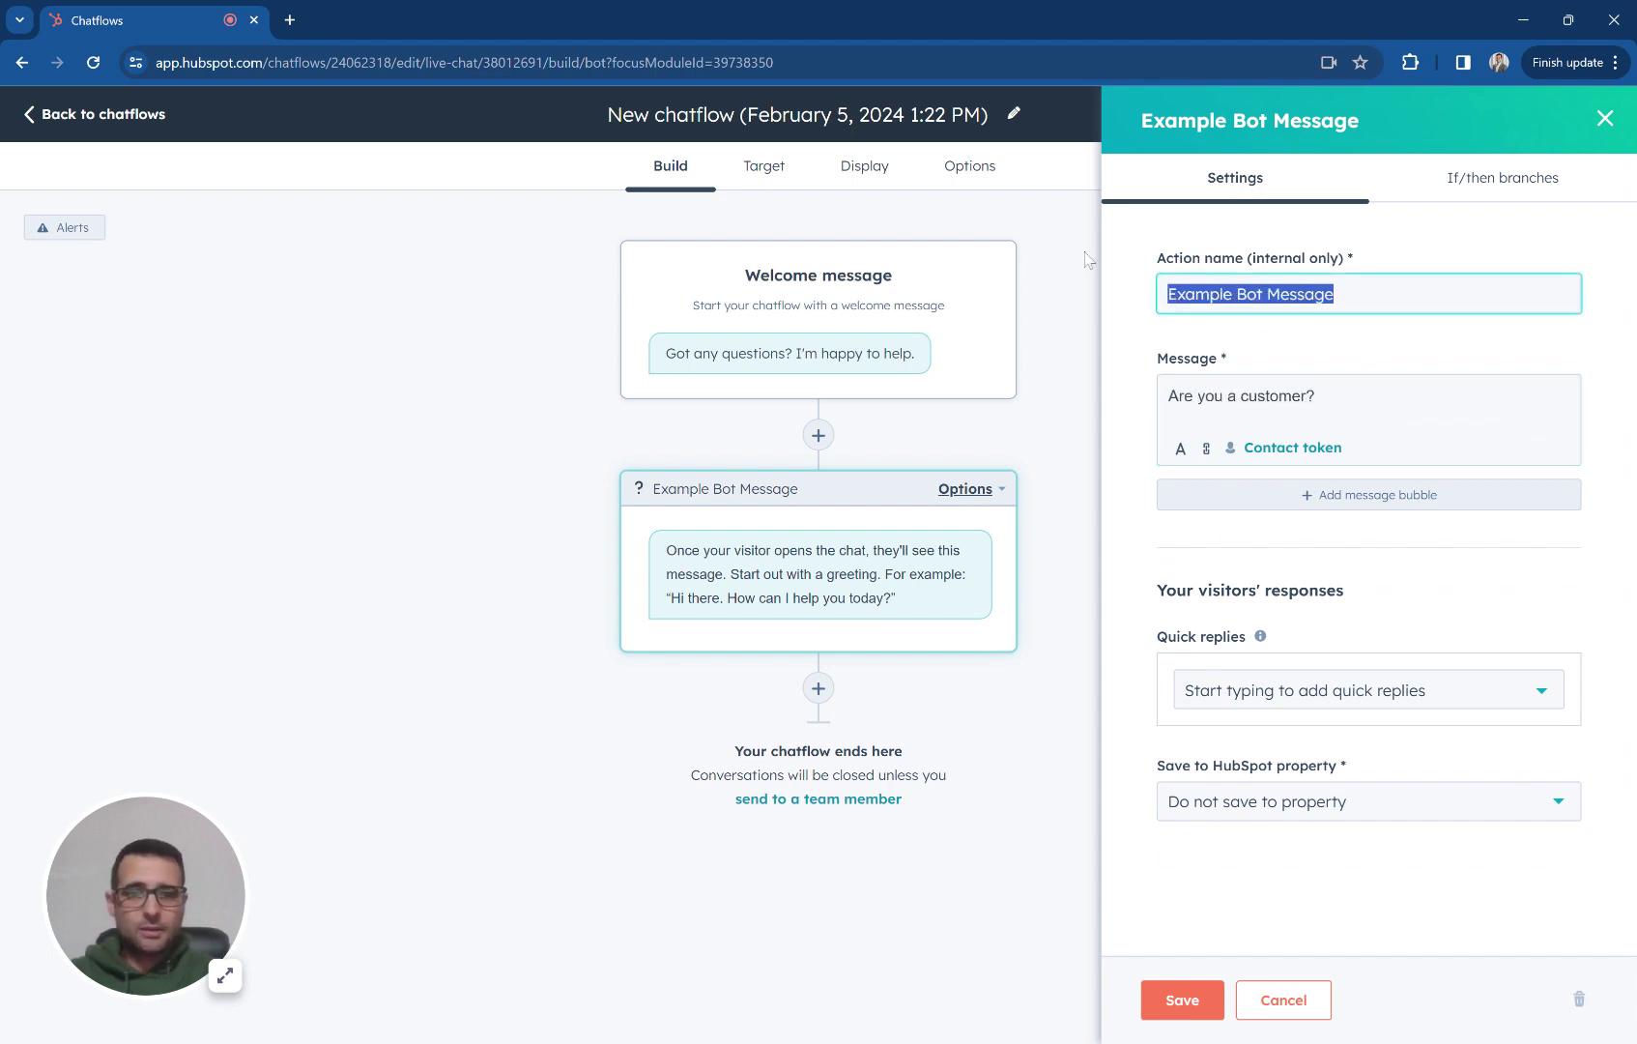
pyautogui.write('Customer?')
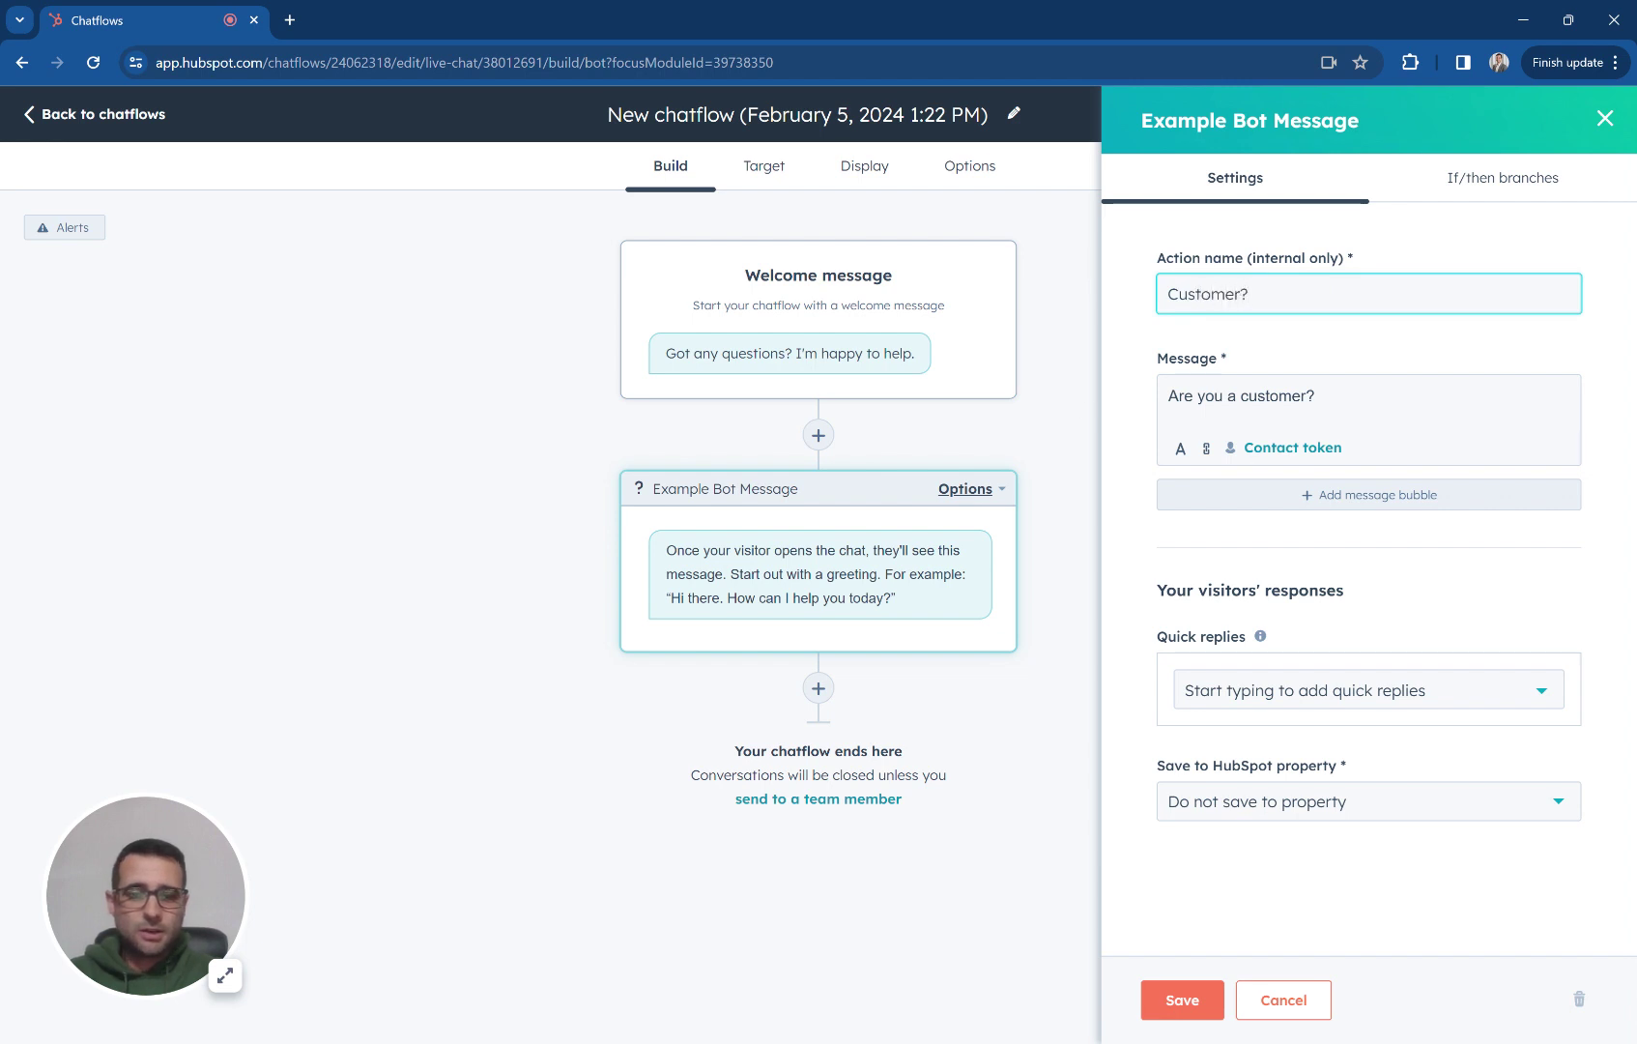
# - Add Yes and No quick replies and save the Customer? step
pyautogui.click(1303, 688)
pyautogui.write('Yes')
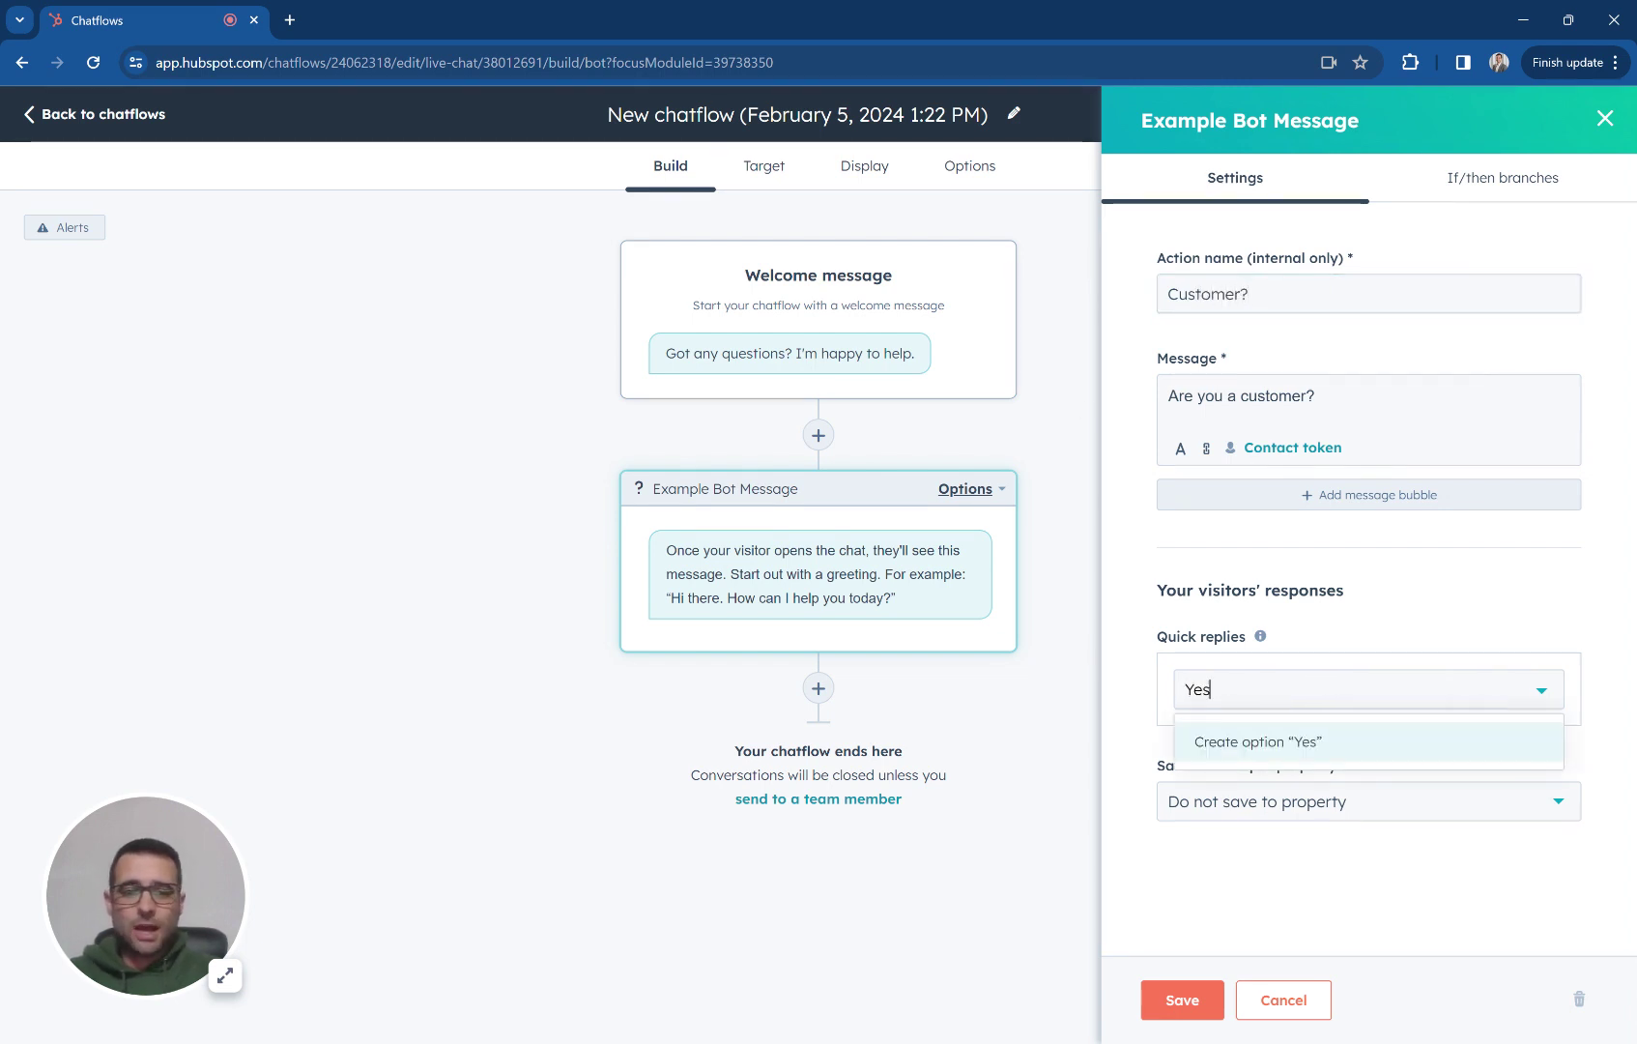
pyautogui.press('Return')
pyautogui.write('No')
pyautogui.press('Return')
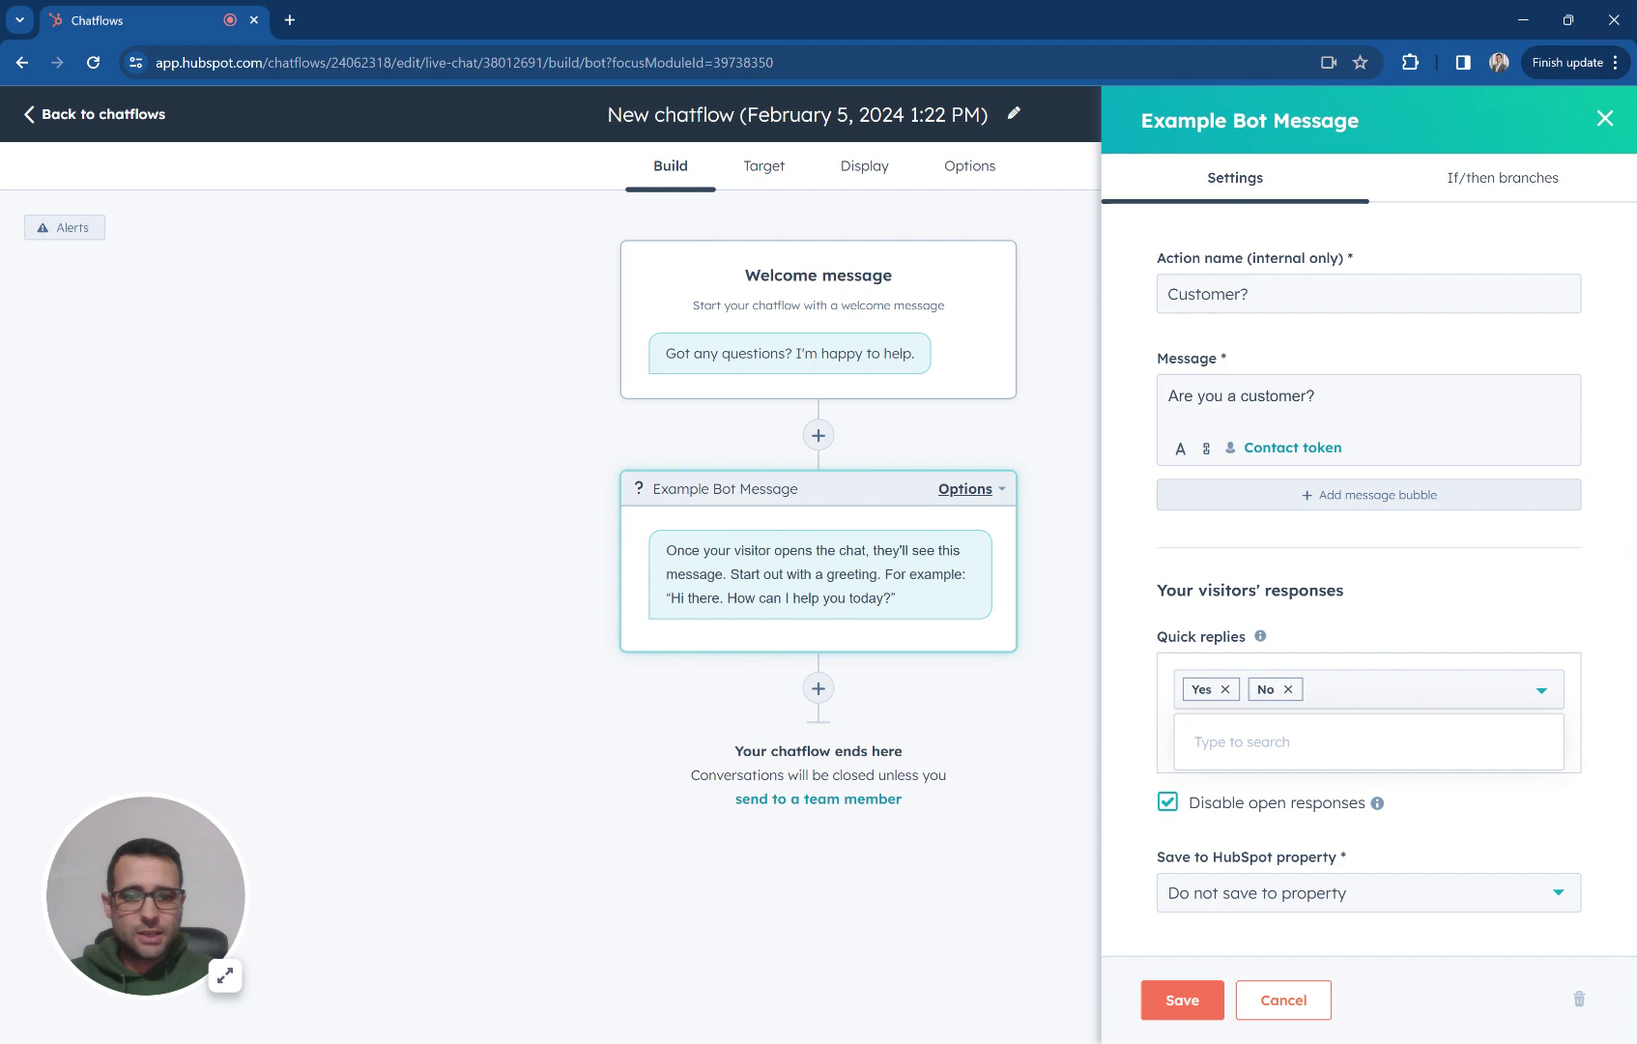
pyautogui.click(1382, 643)
pyautogui.click(1185, 999)
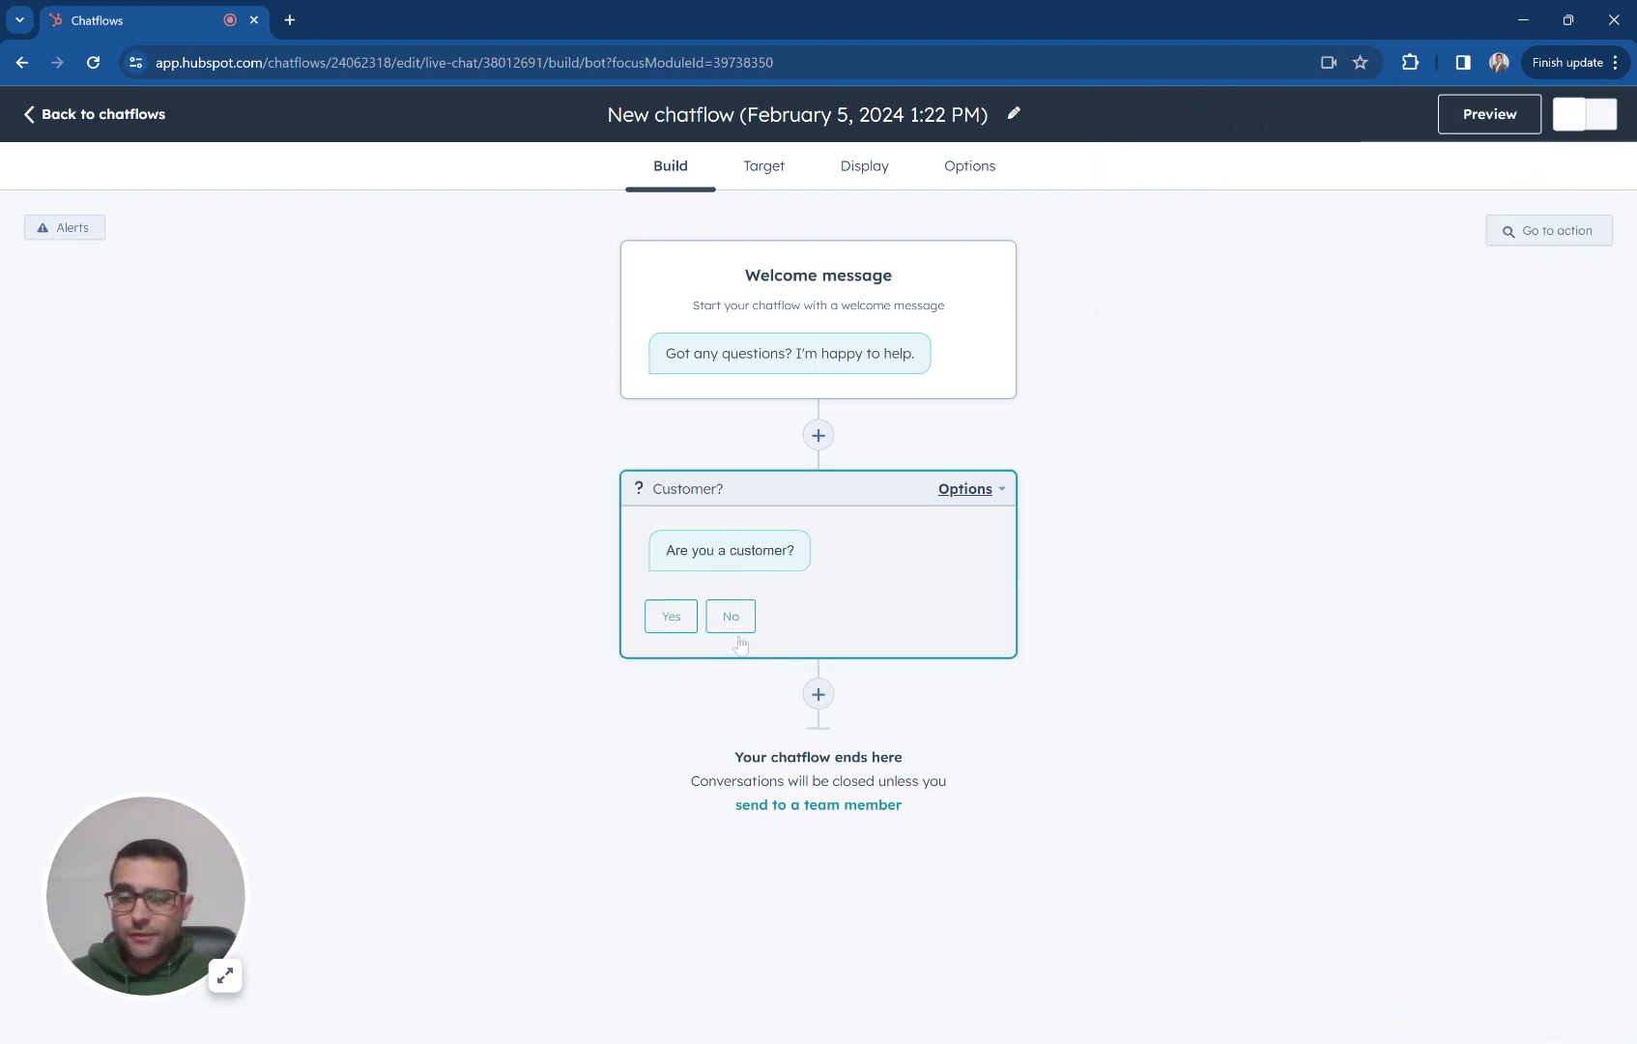
# - Add an Email question step named Get email after Customer?, saving replies to Email
pyautogui.click(817, 694)
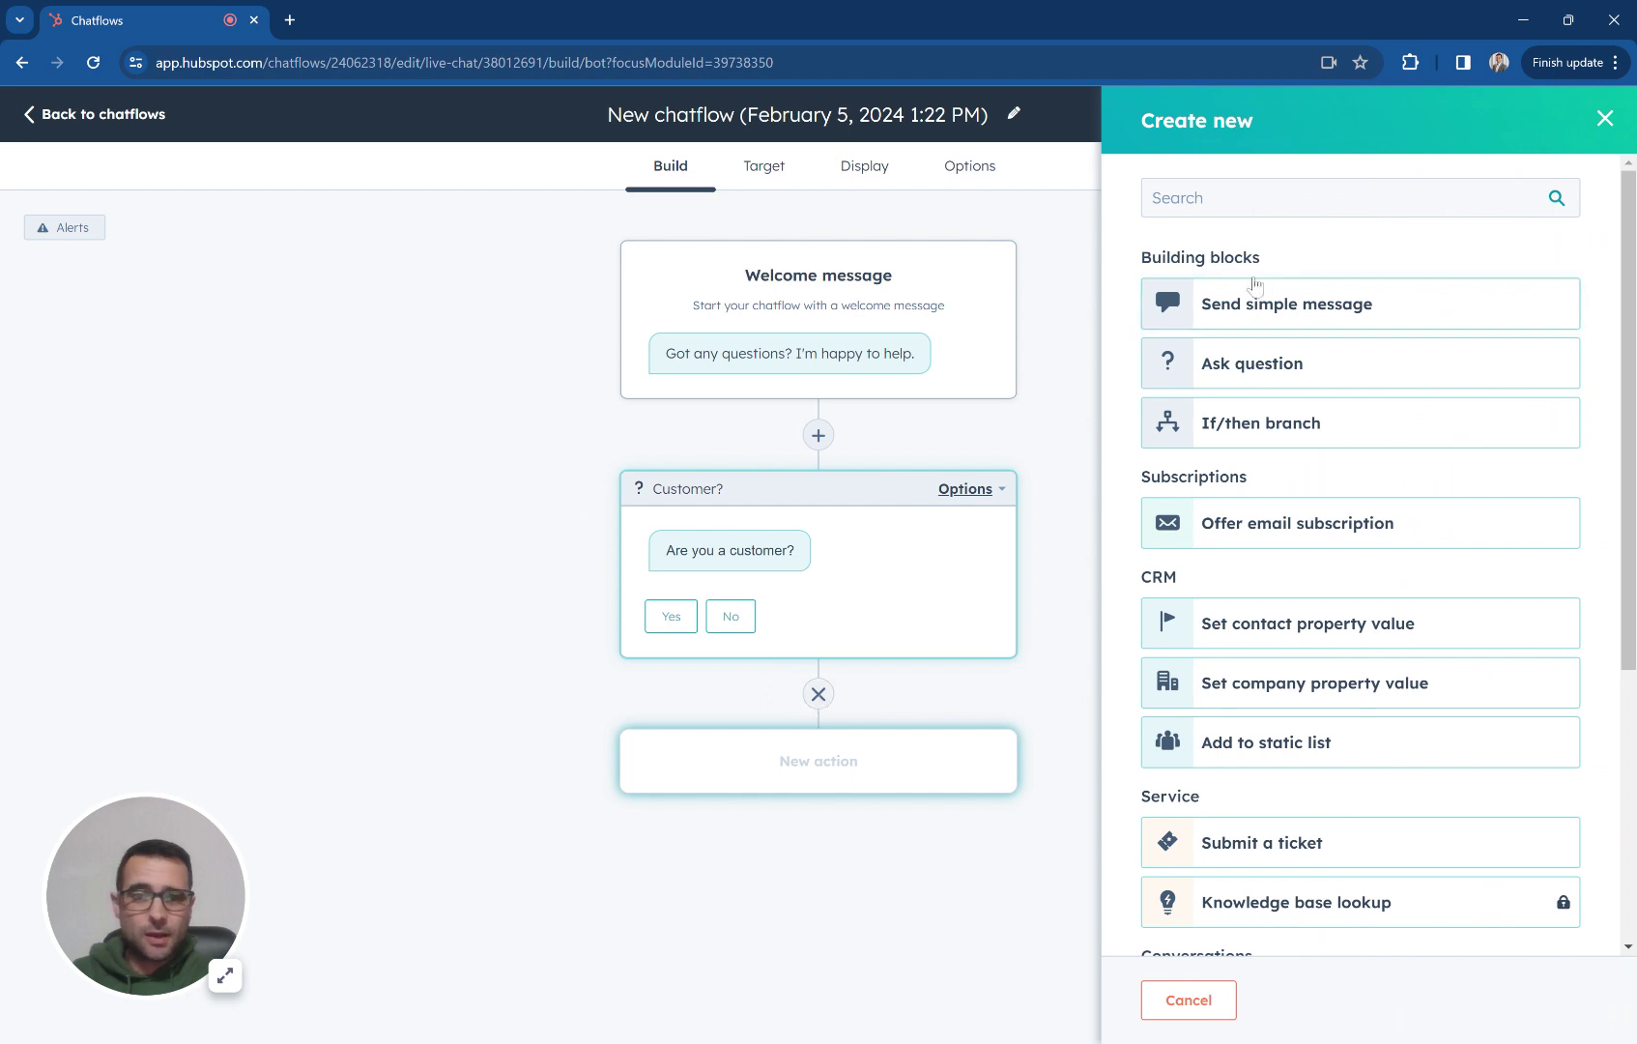
pyautogui.scroll(-1, 1353, 585)
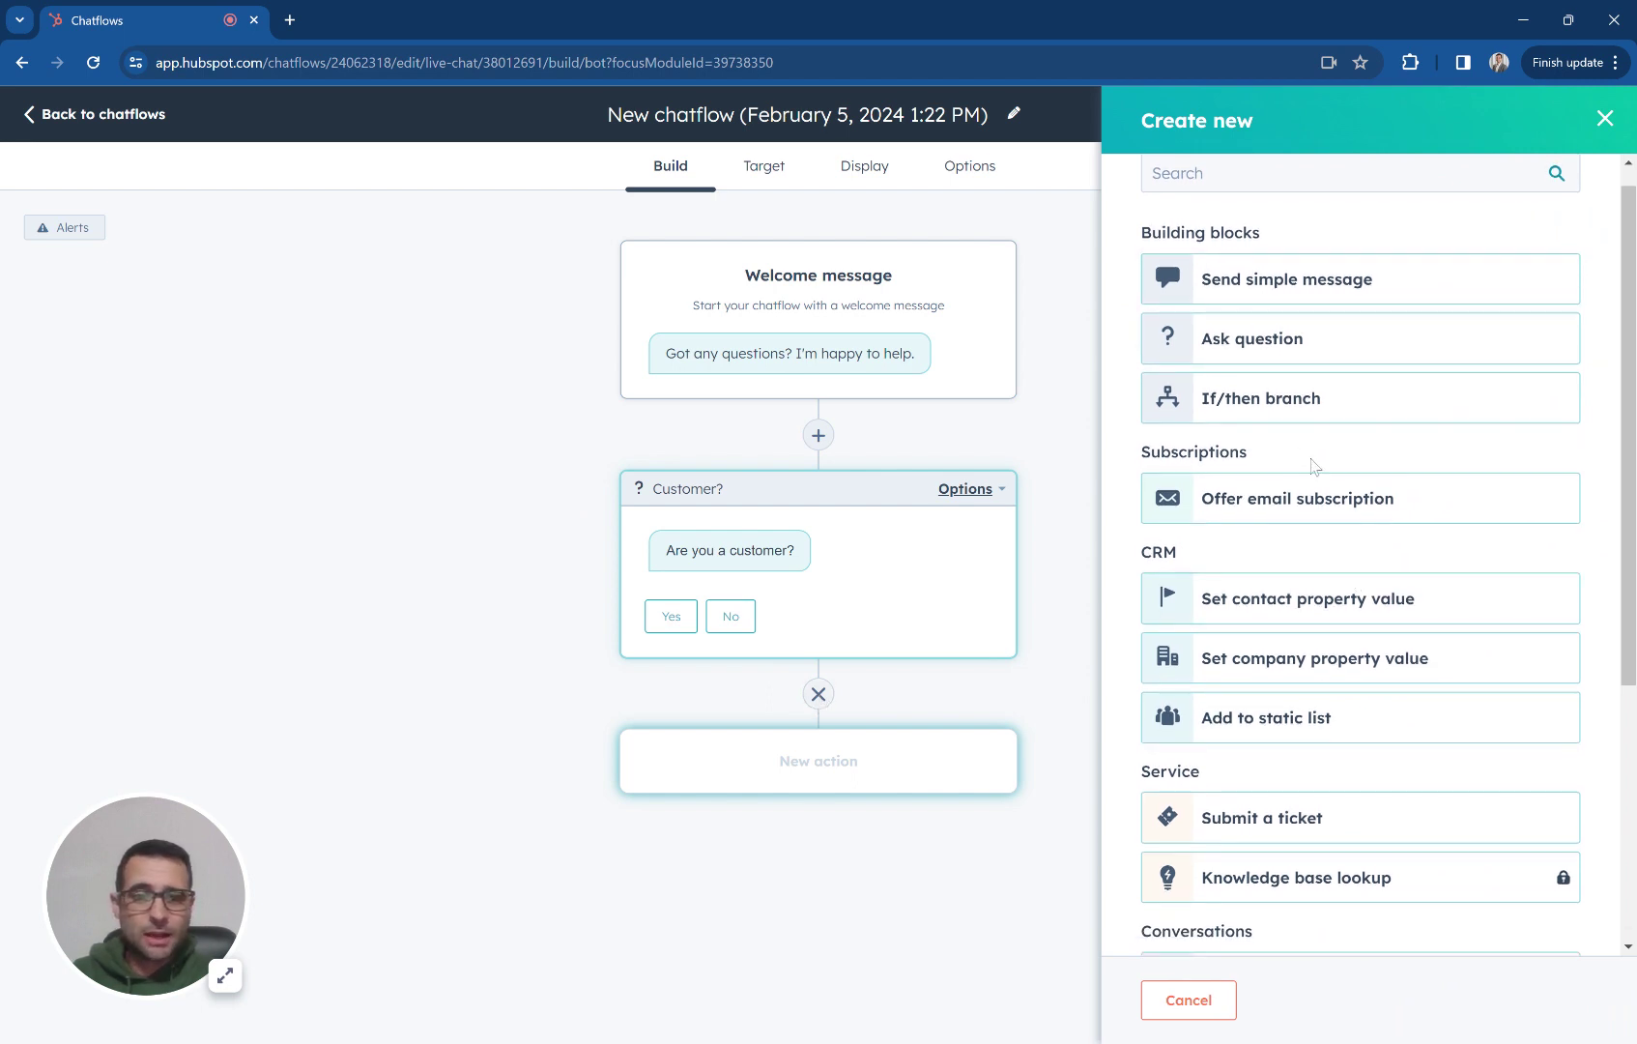
pyautogui.scroll(1, 1297, 456)
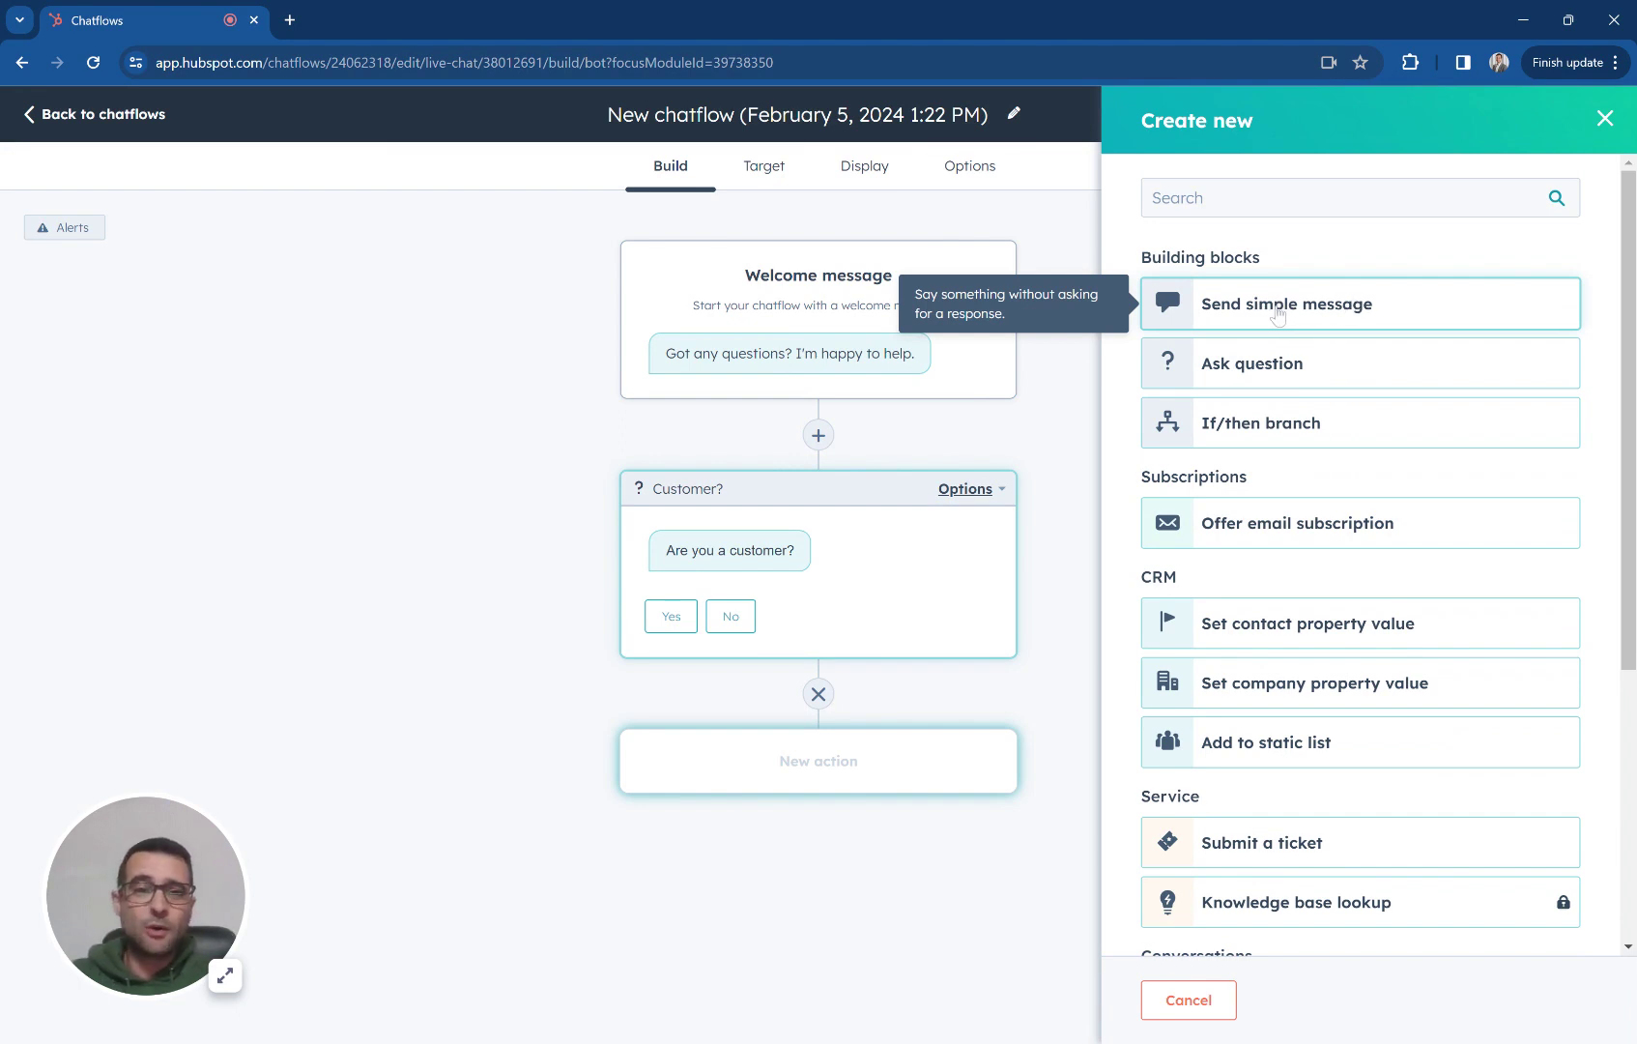
pyautogui.click(1235, 376)
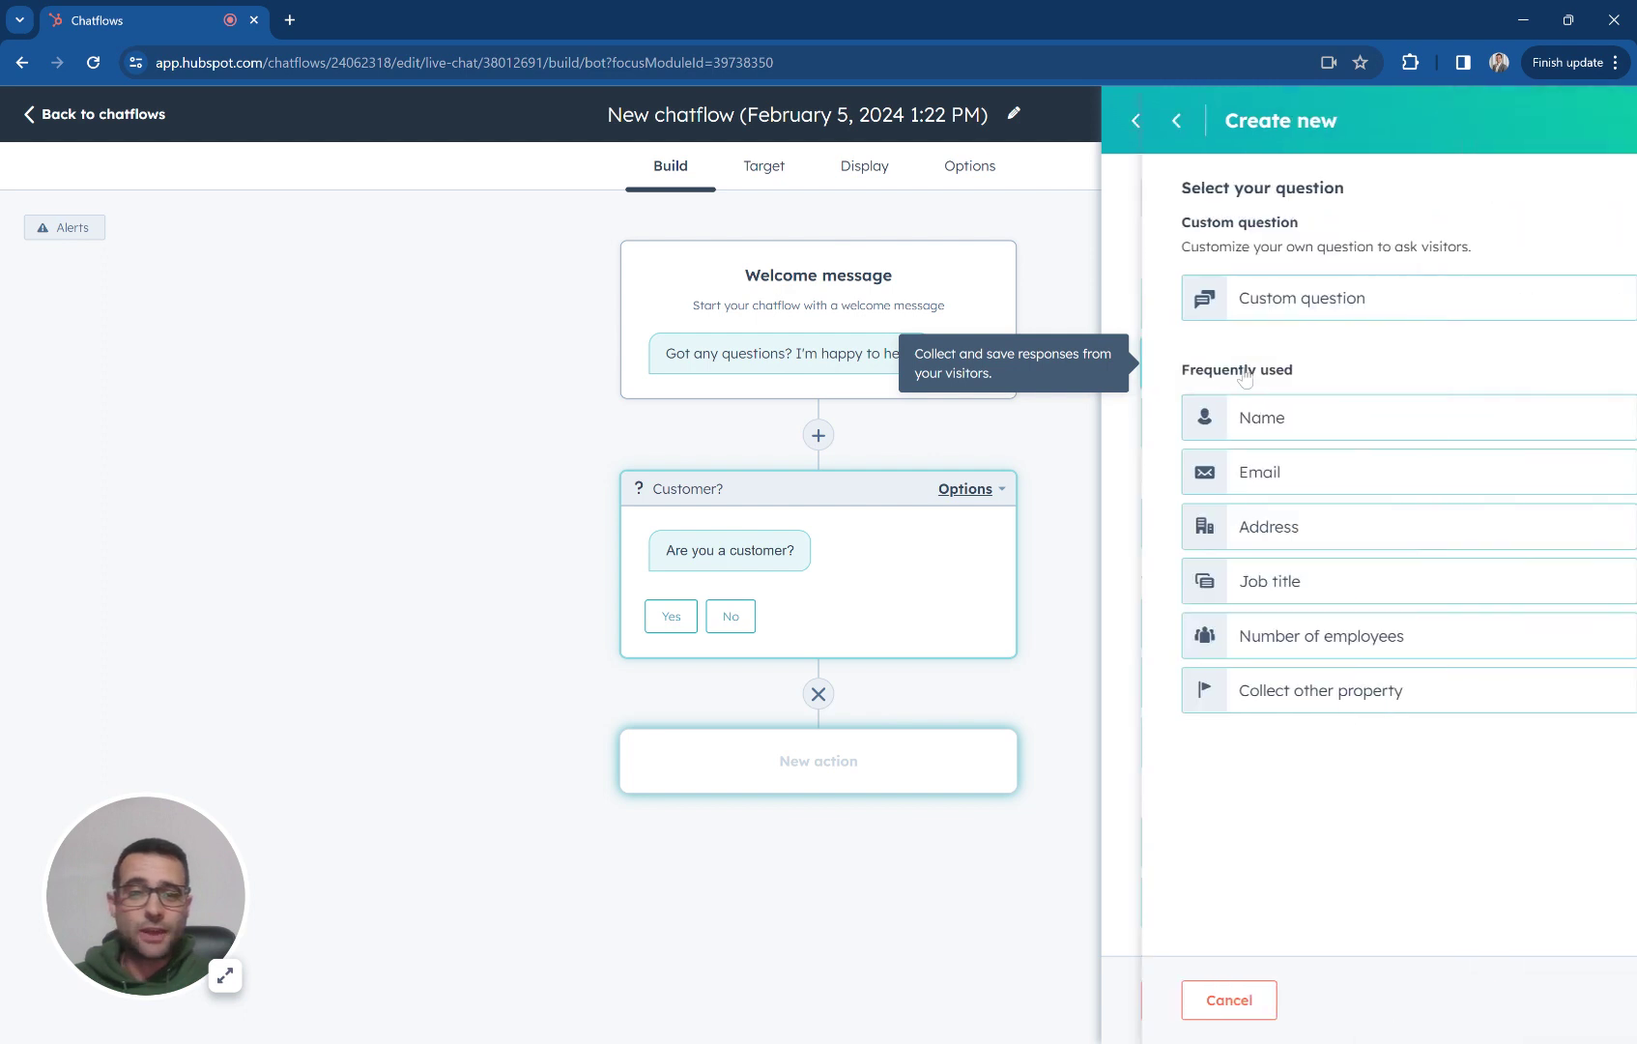
pyautogui.click(1217, 475)
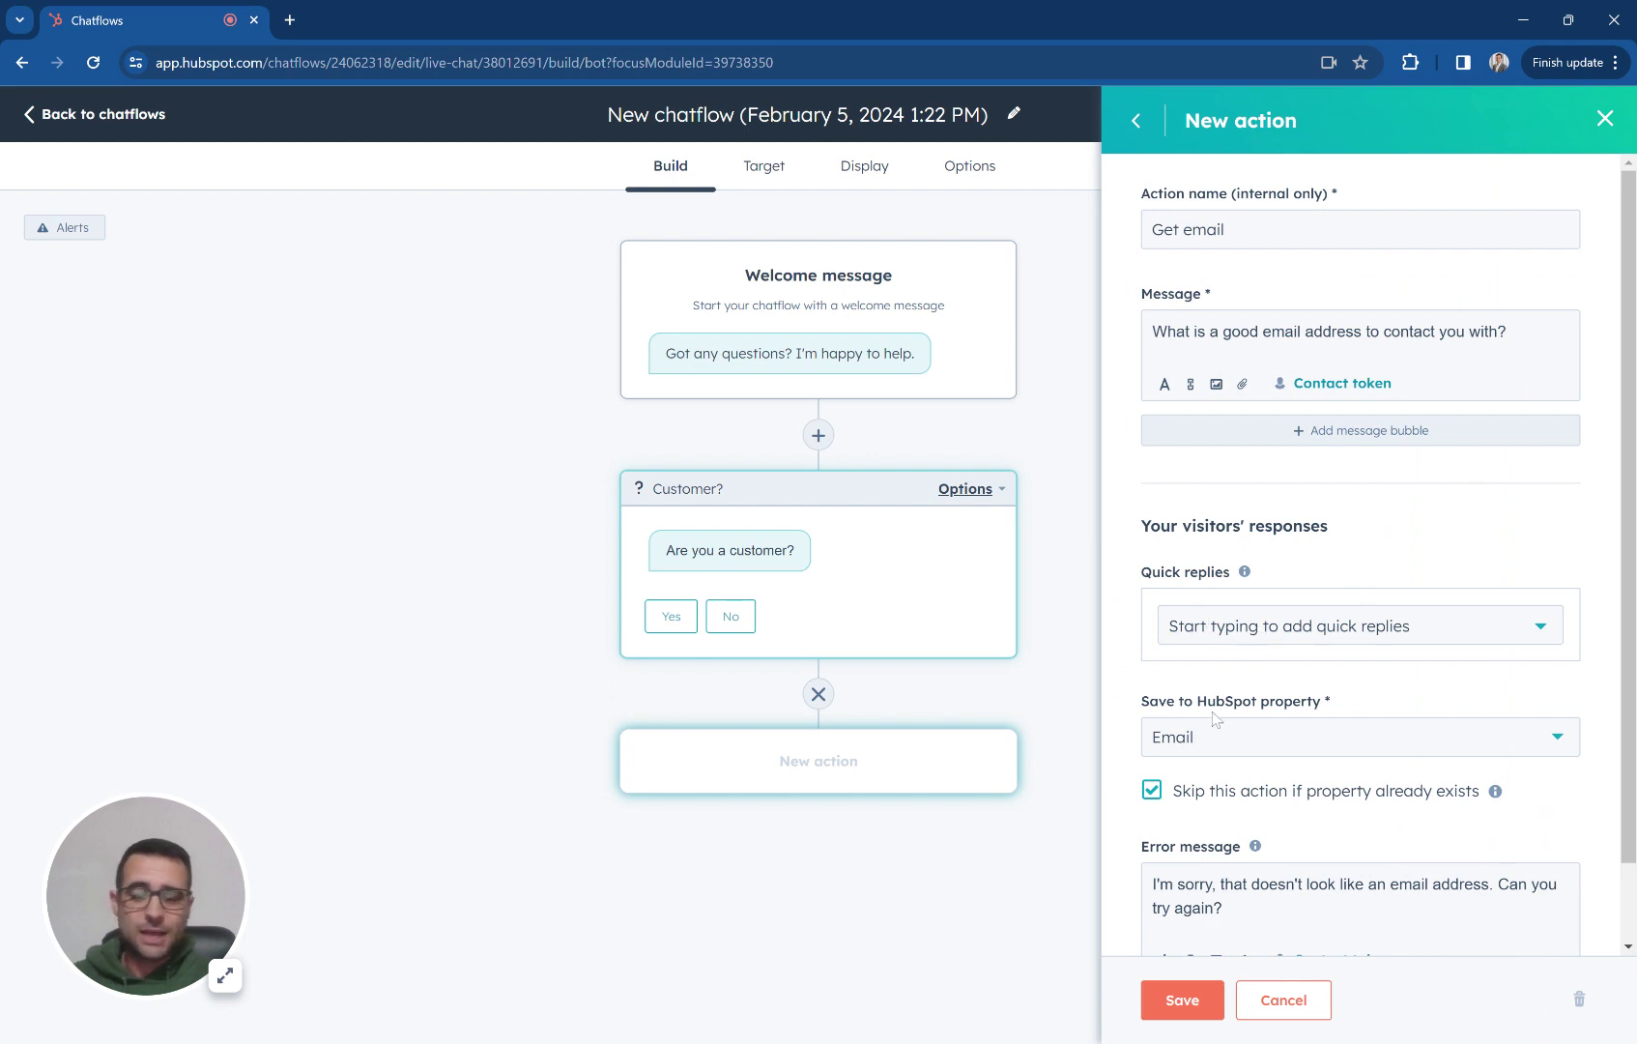
pyautogui.scroll(-1, 1237, 712)
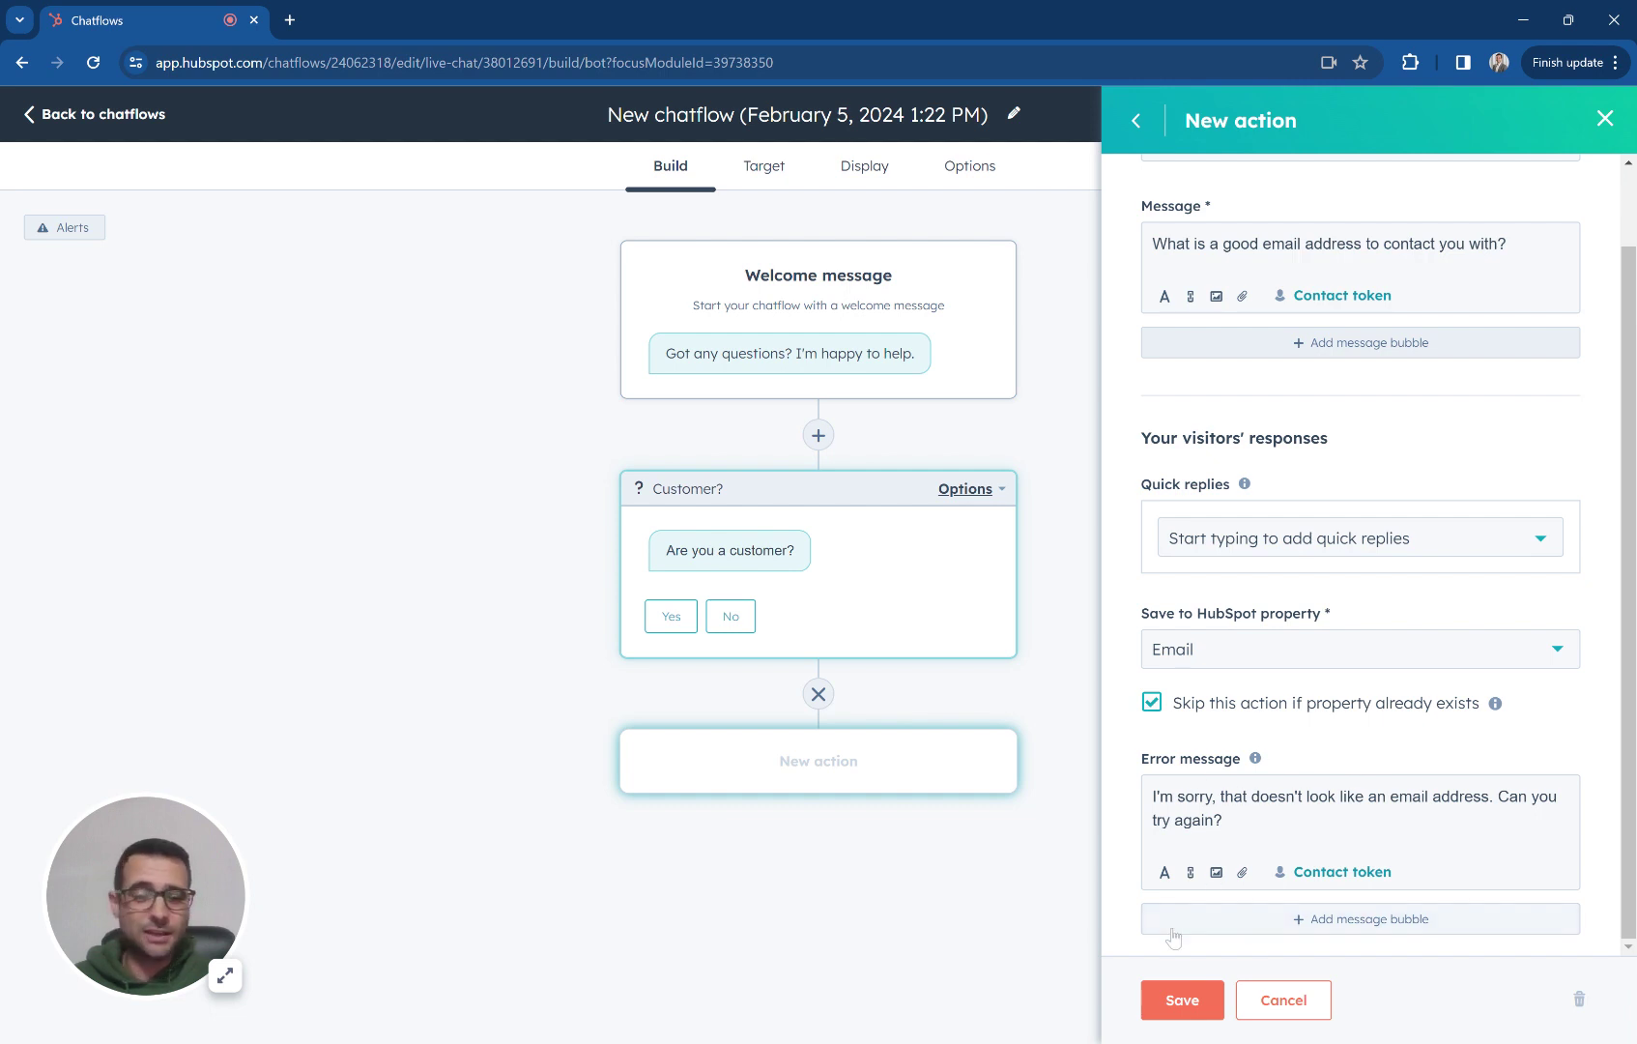
pyautogui.click(1181, 1001)
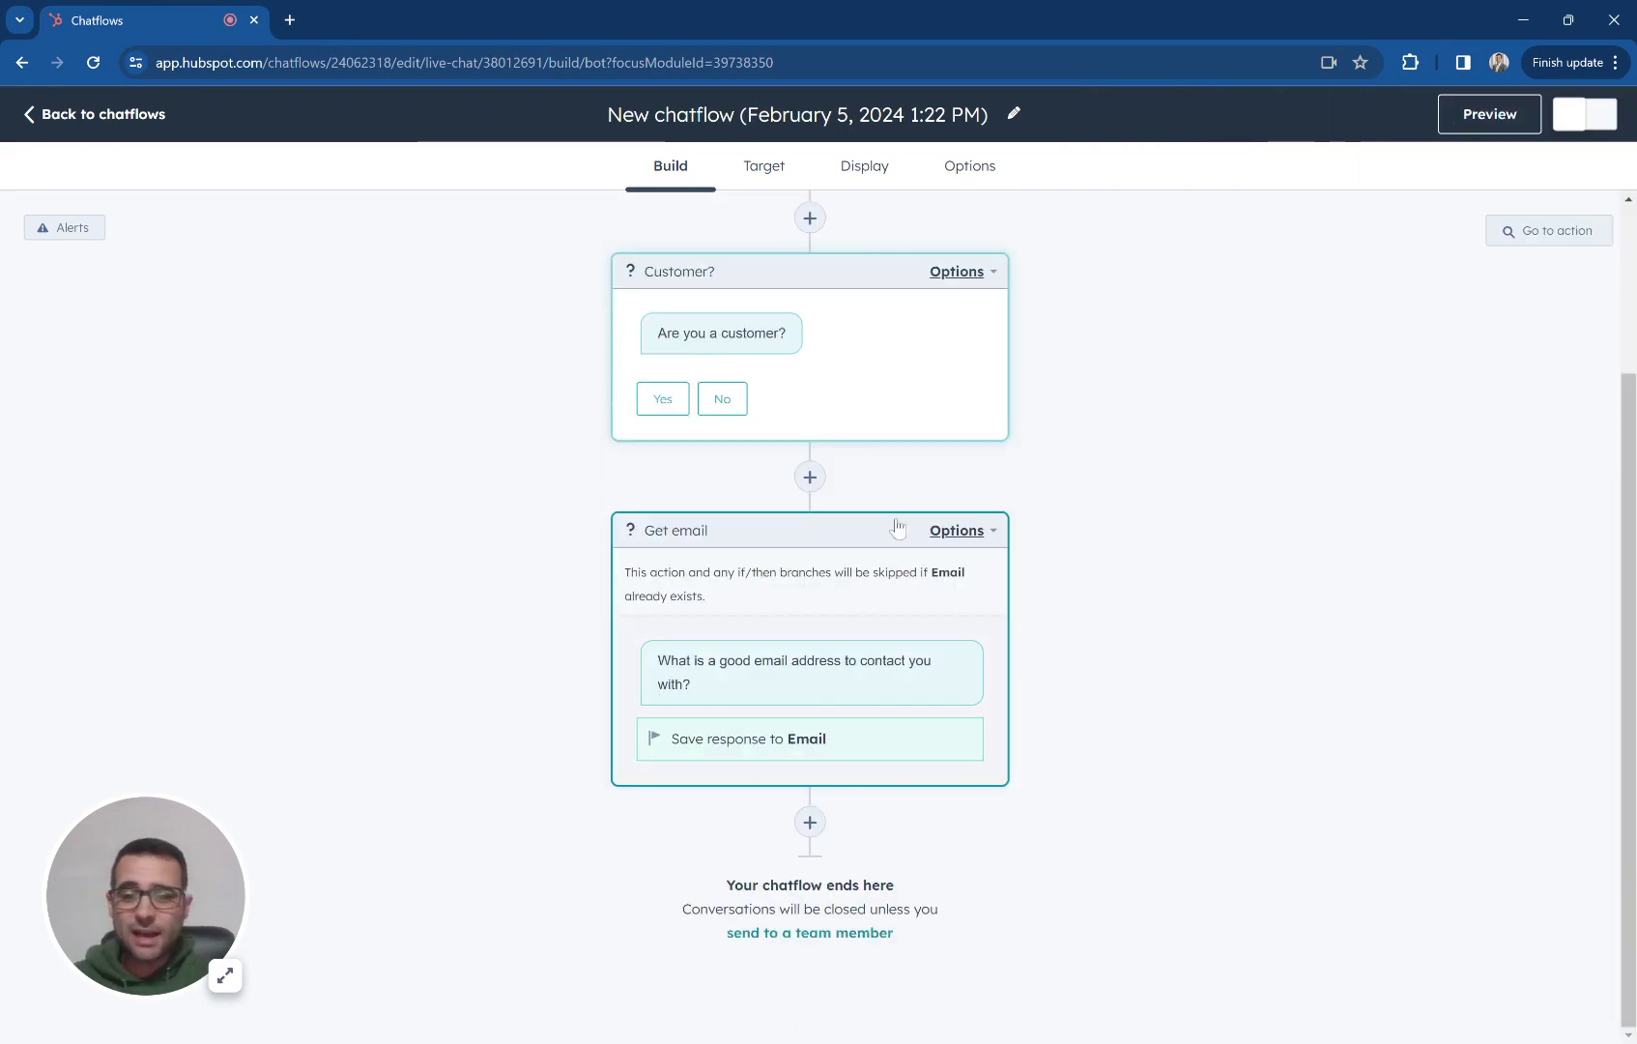
# - Add a Send to team member step named Assign after Get email, checking its unassigned message
pyautogui.click(810, 821)
pyautogui.scroll(-5, 1426, 740)
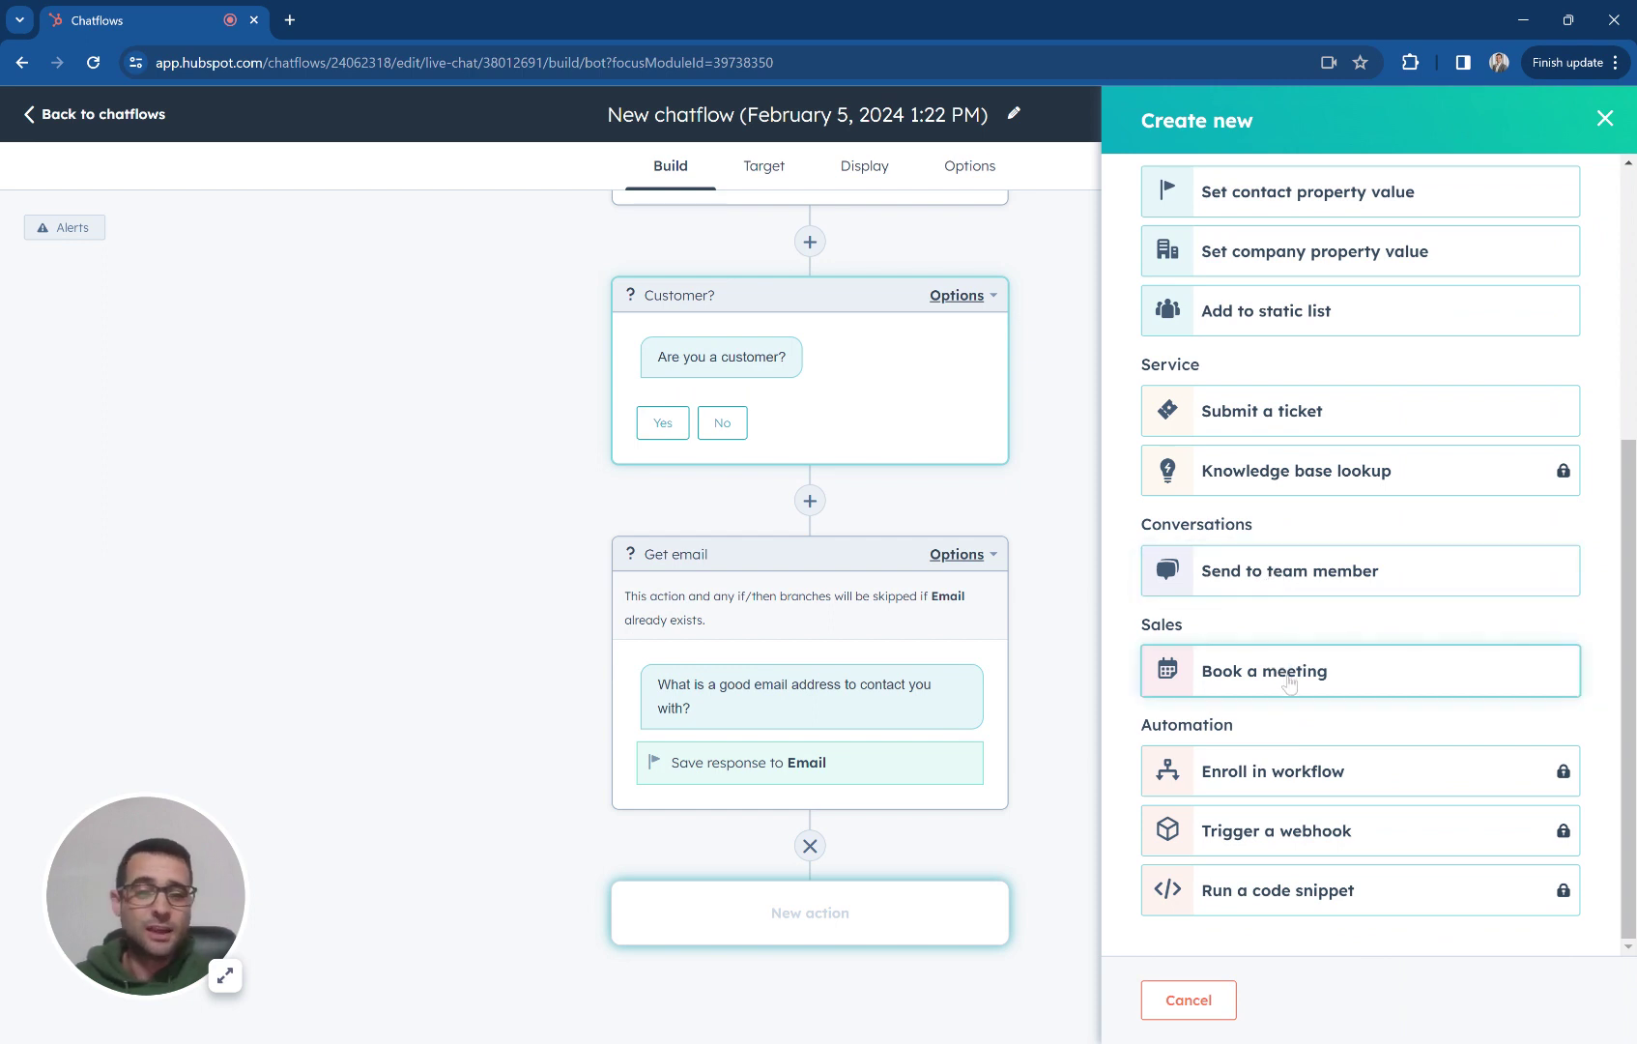
pyautogui.scroll(1, 1288, 683)
pyautogui.click(1270, 623)
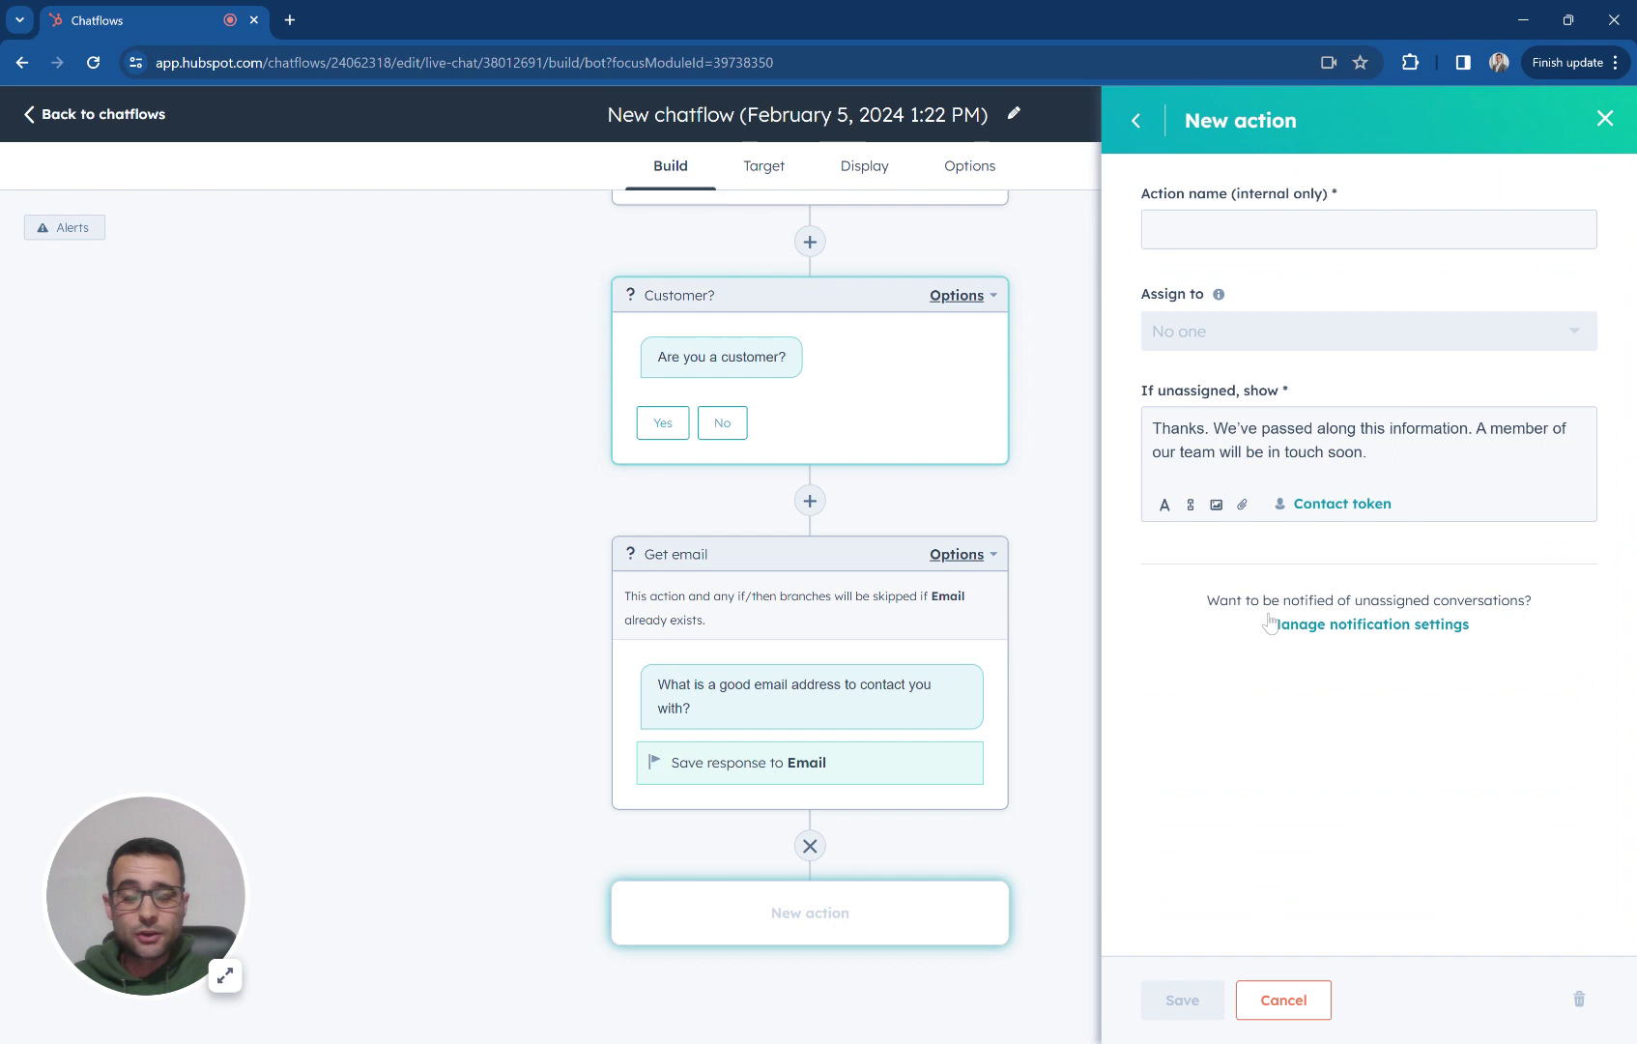
pyautogui.click(1266, 230)
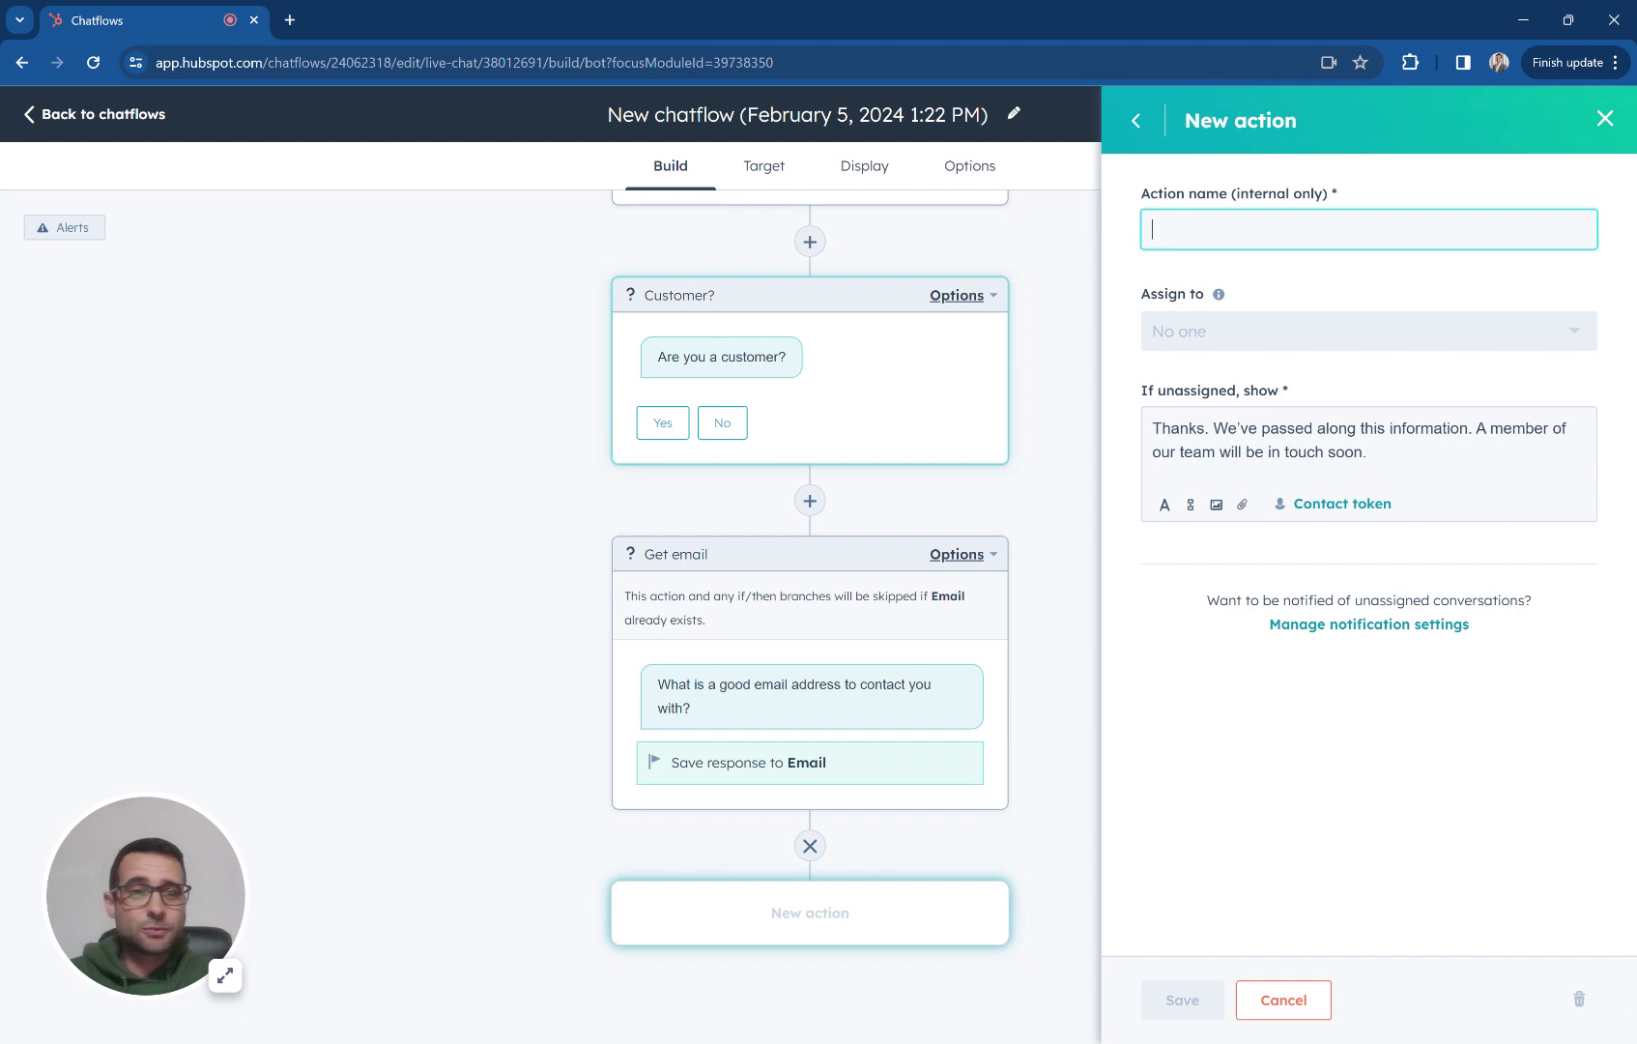
pyautogui.write('Assign')
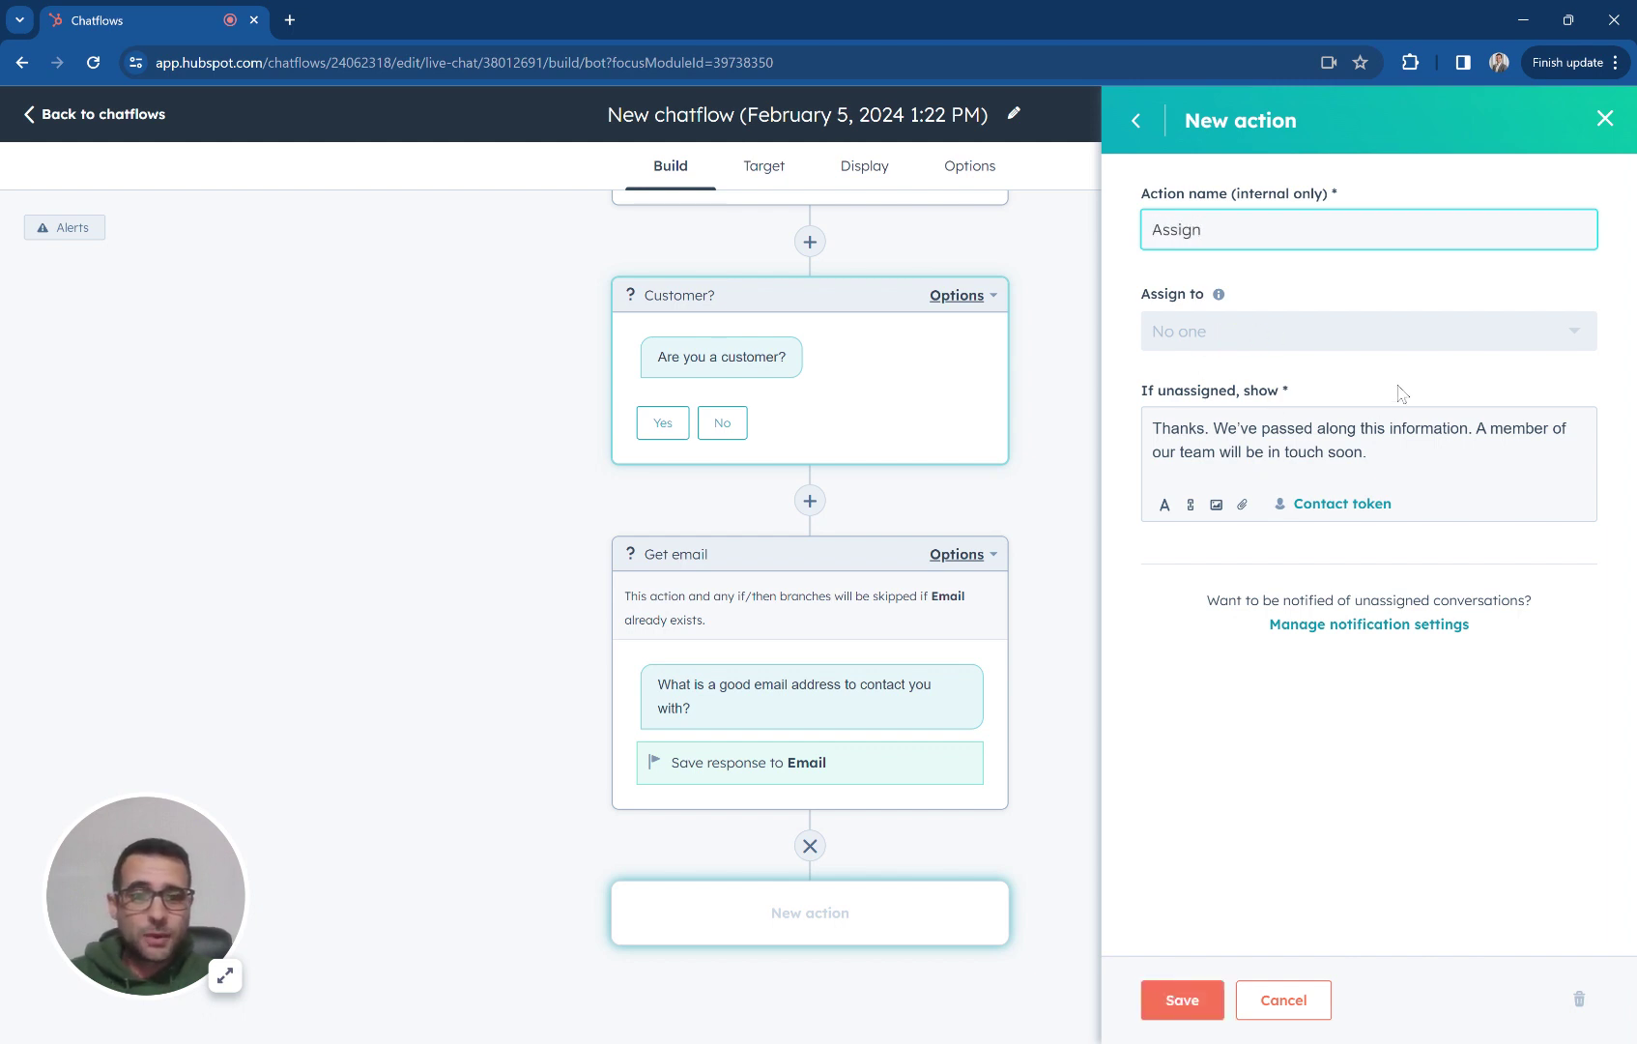
pyautogui.click(1367, 451)
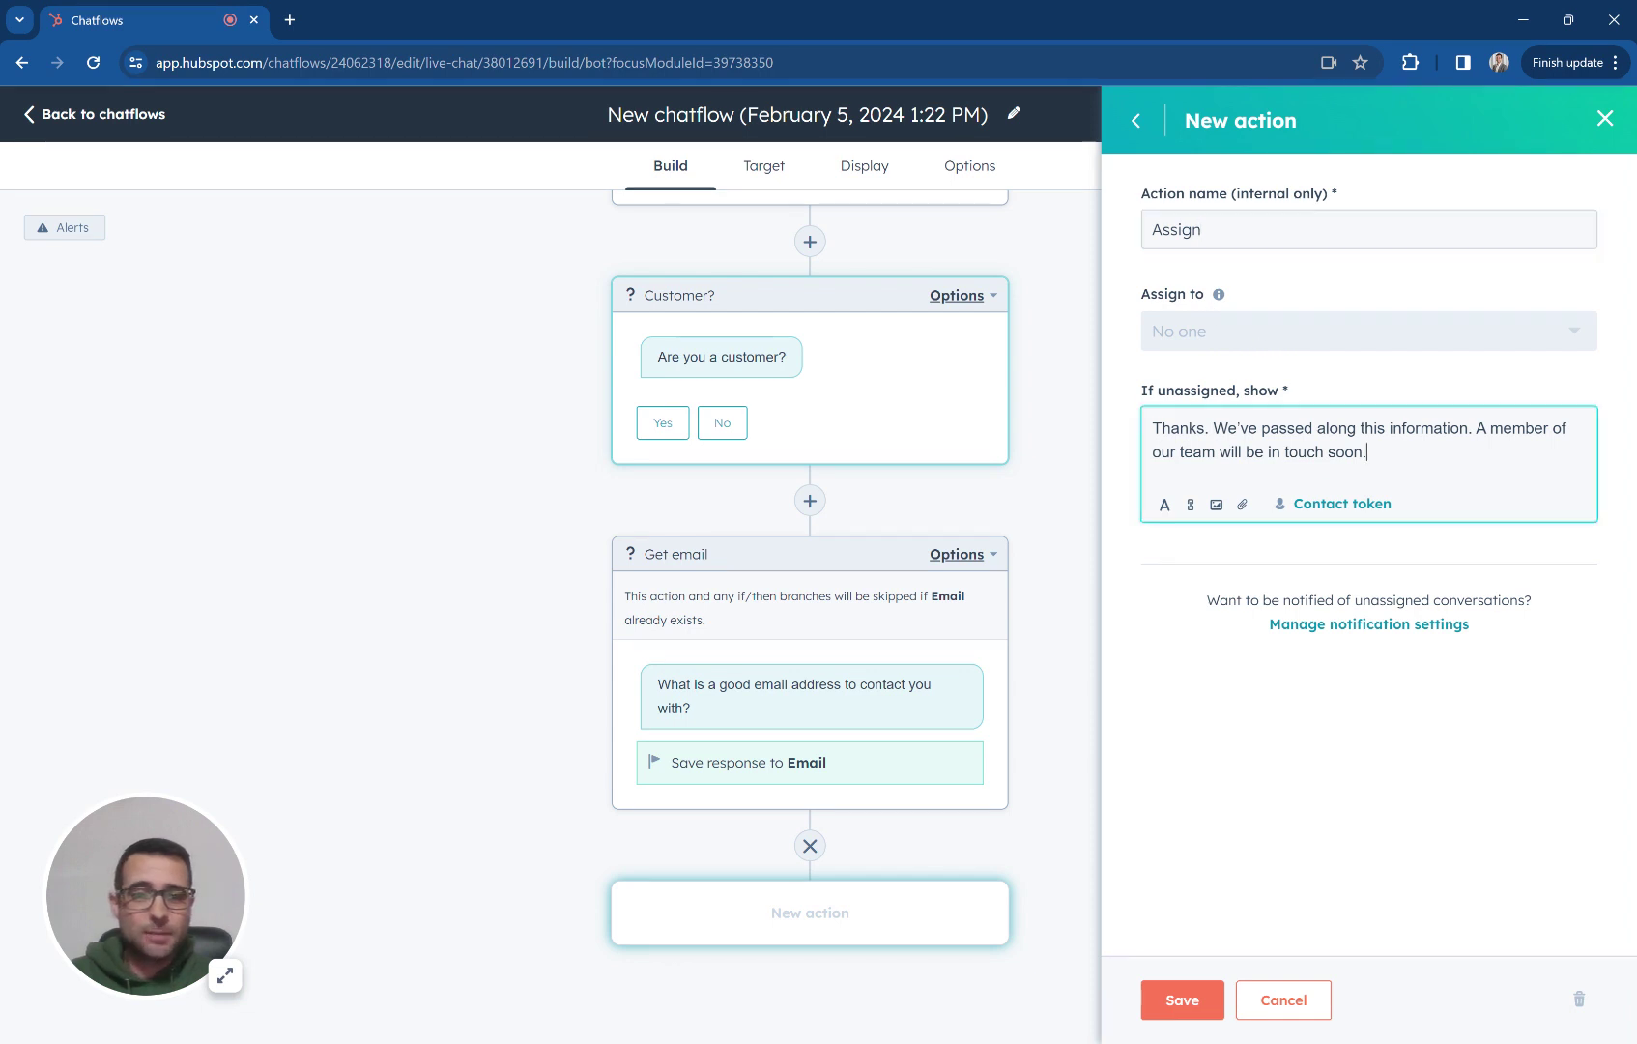
# - Save the Assign step, then browse new action types between Get email and Assign and cancel
pyautogui.click(1182, 999)
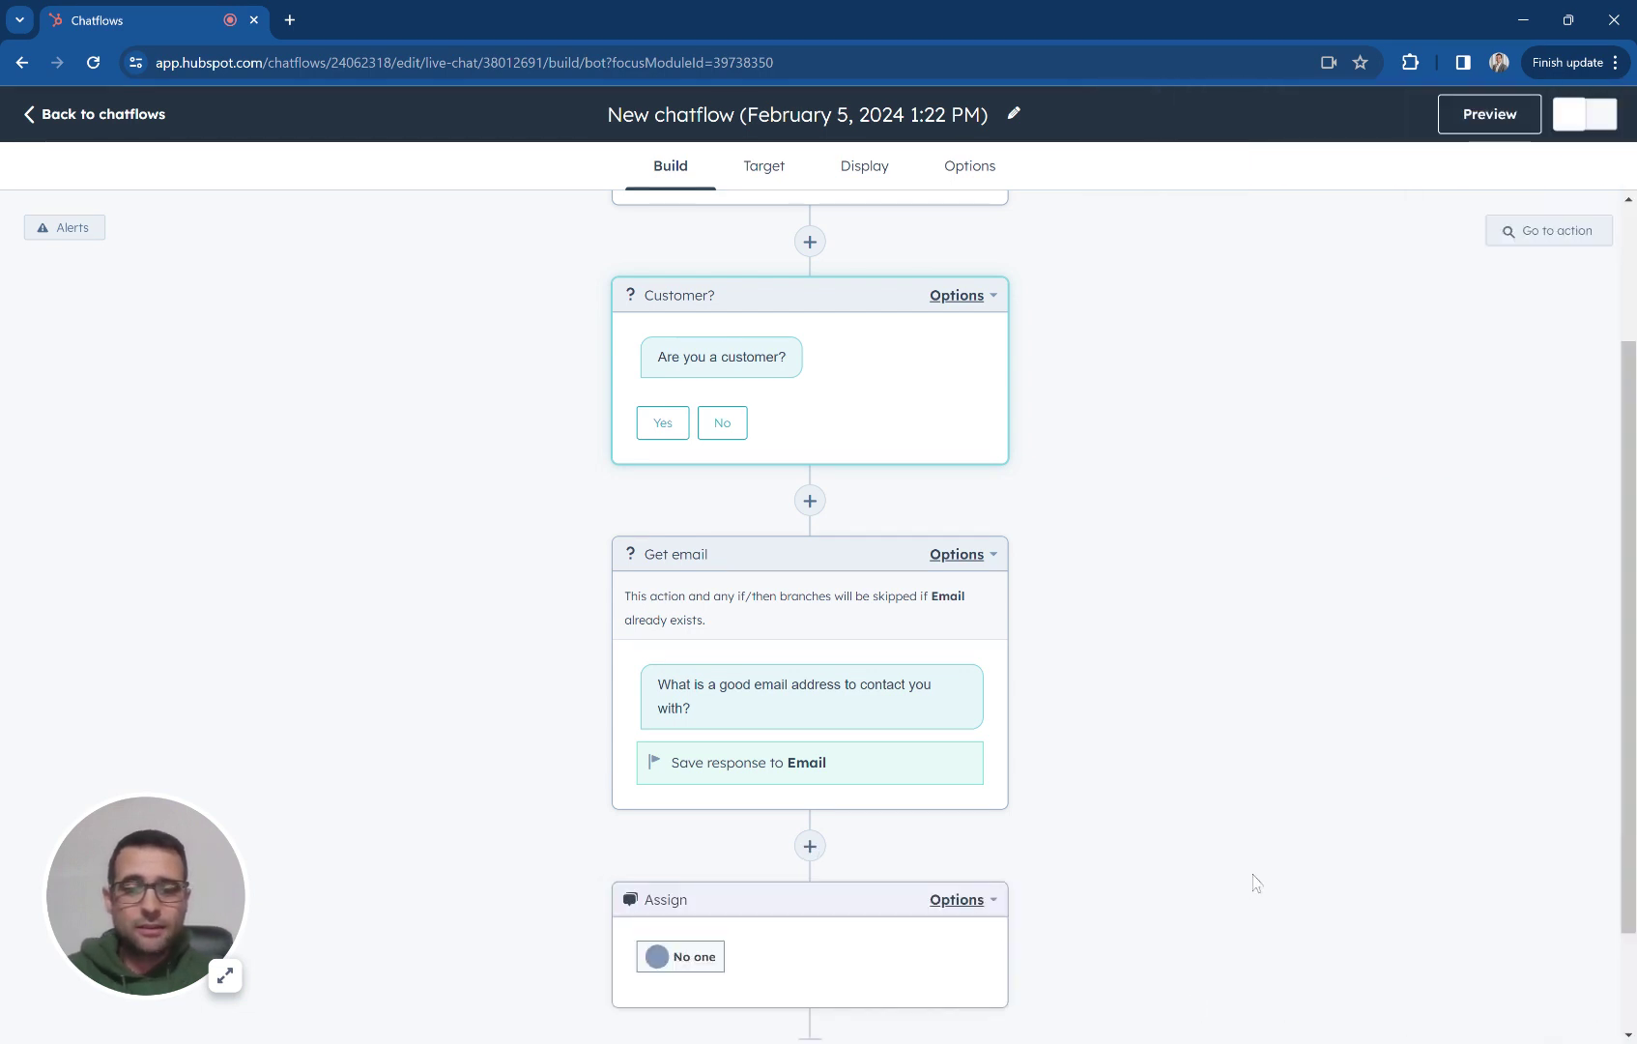
pyautogui.scroll(-1, 1256, 882)
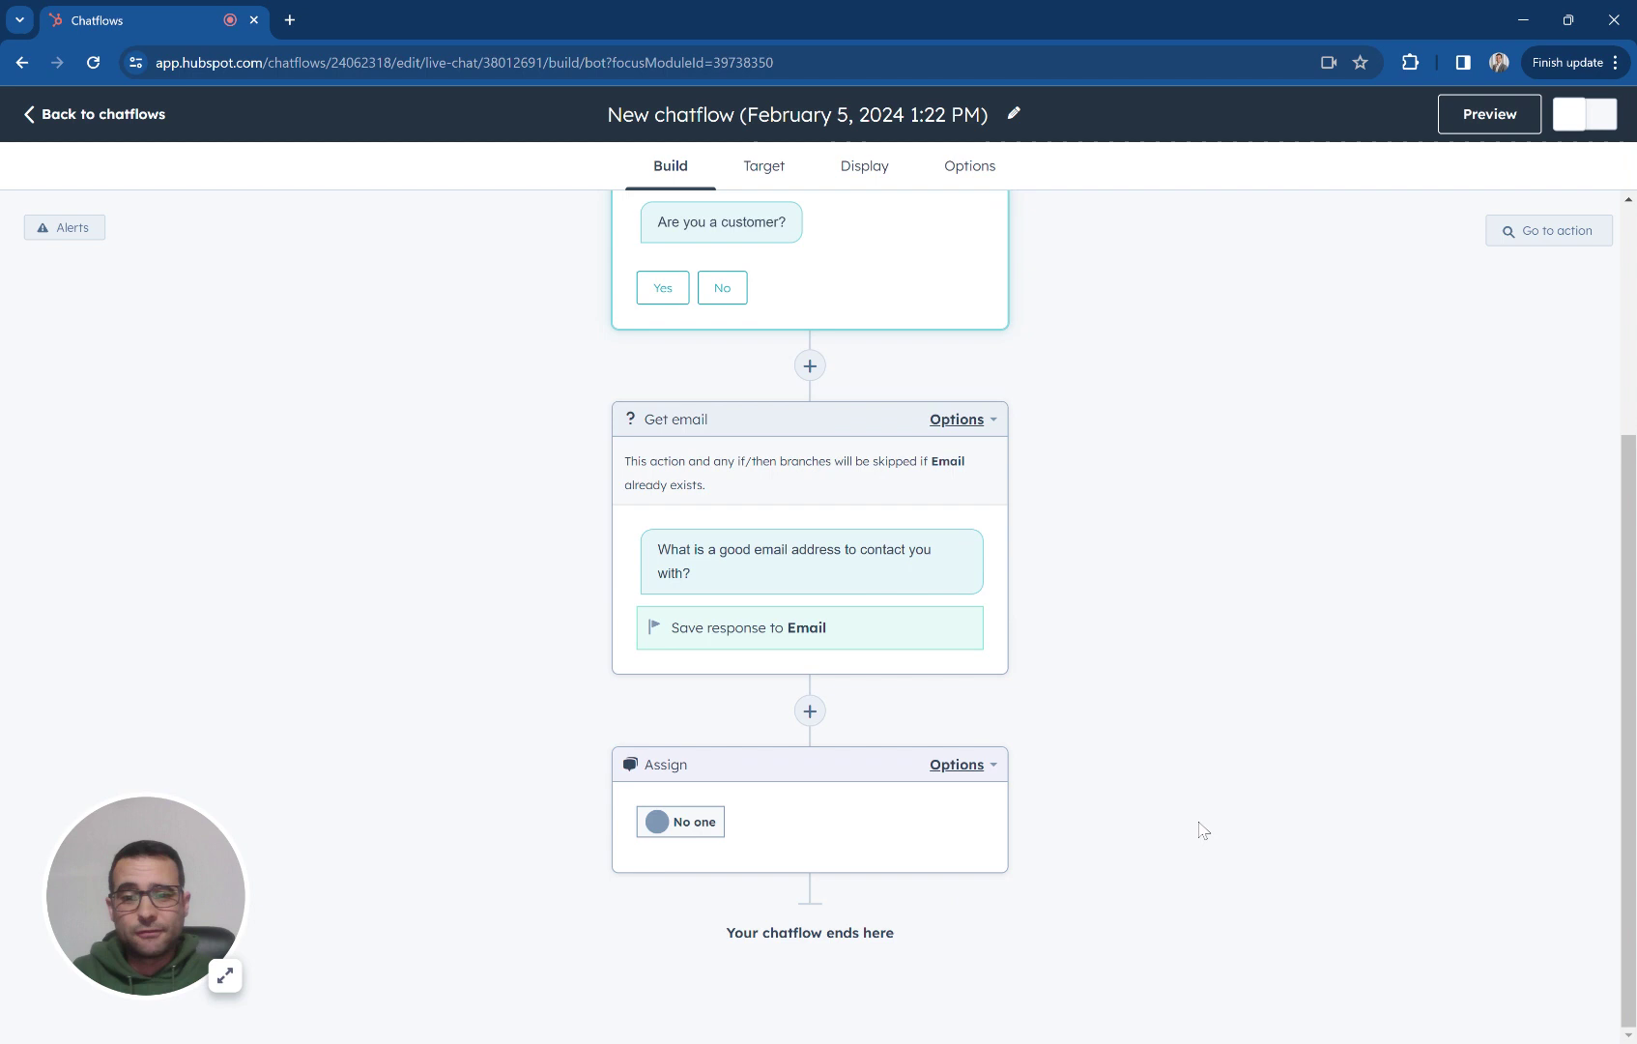
pyautogui.click(810, 711)
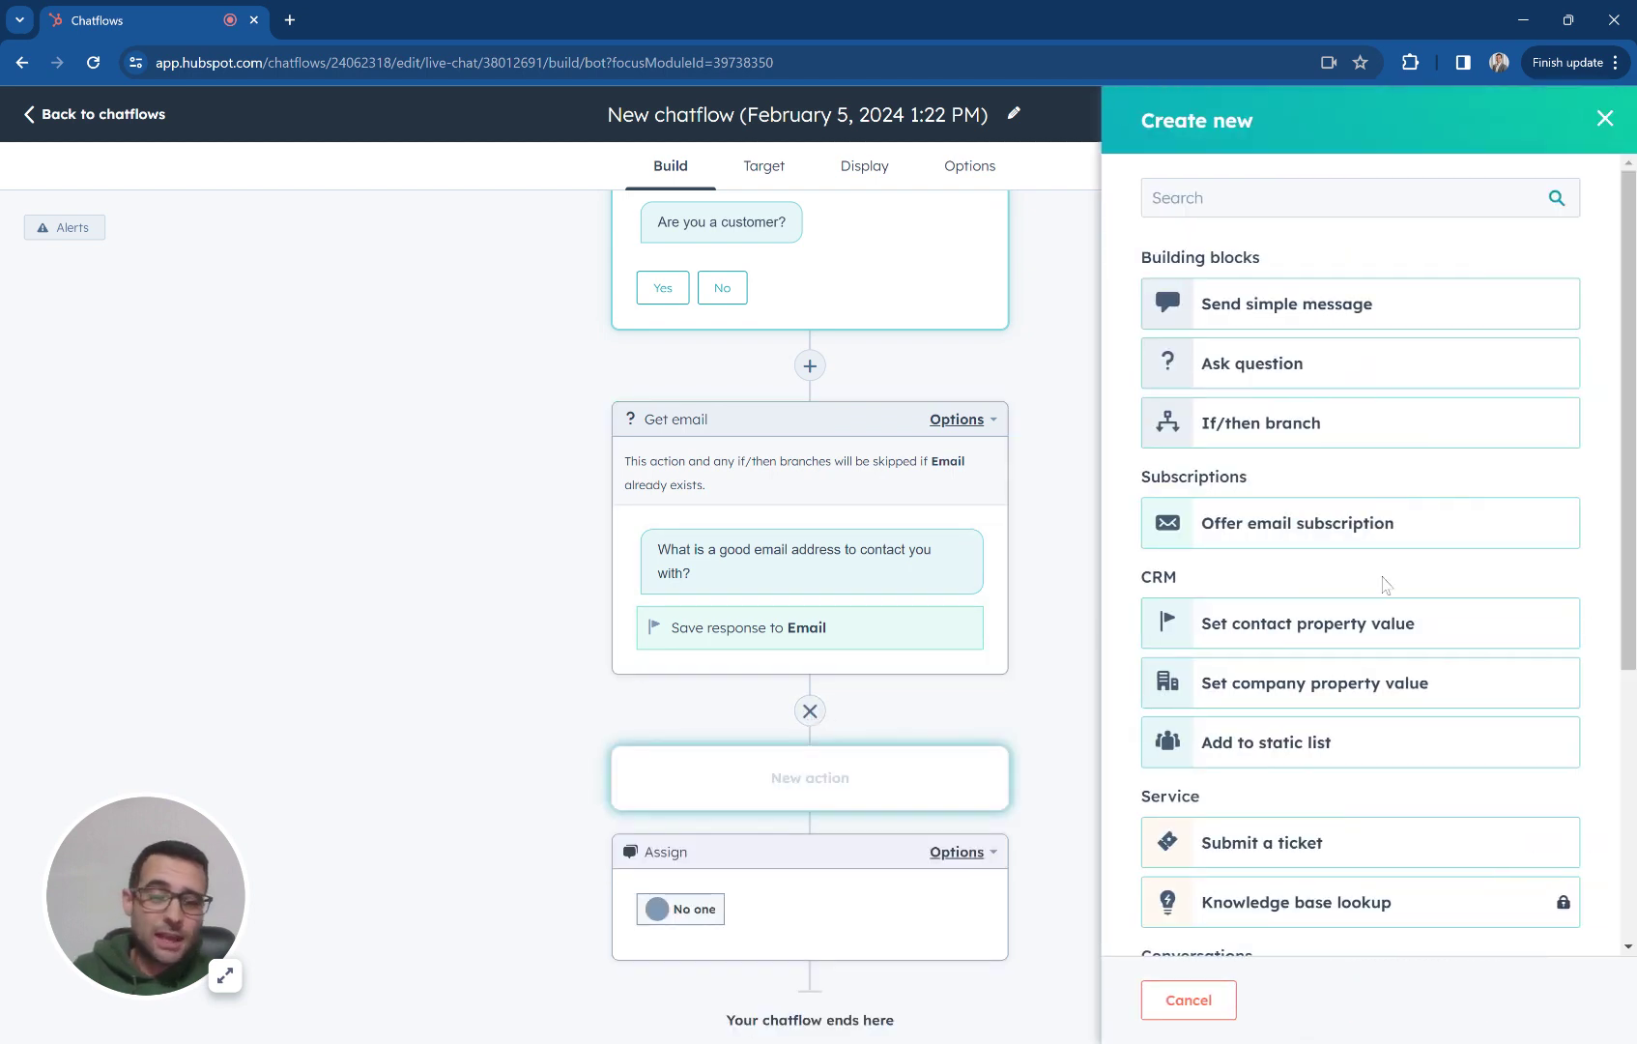
pyautogui.scroll(-1, 1385, 583)
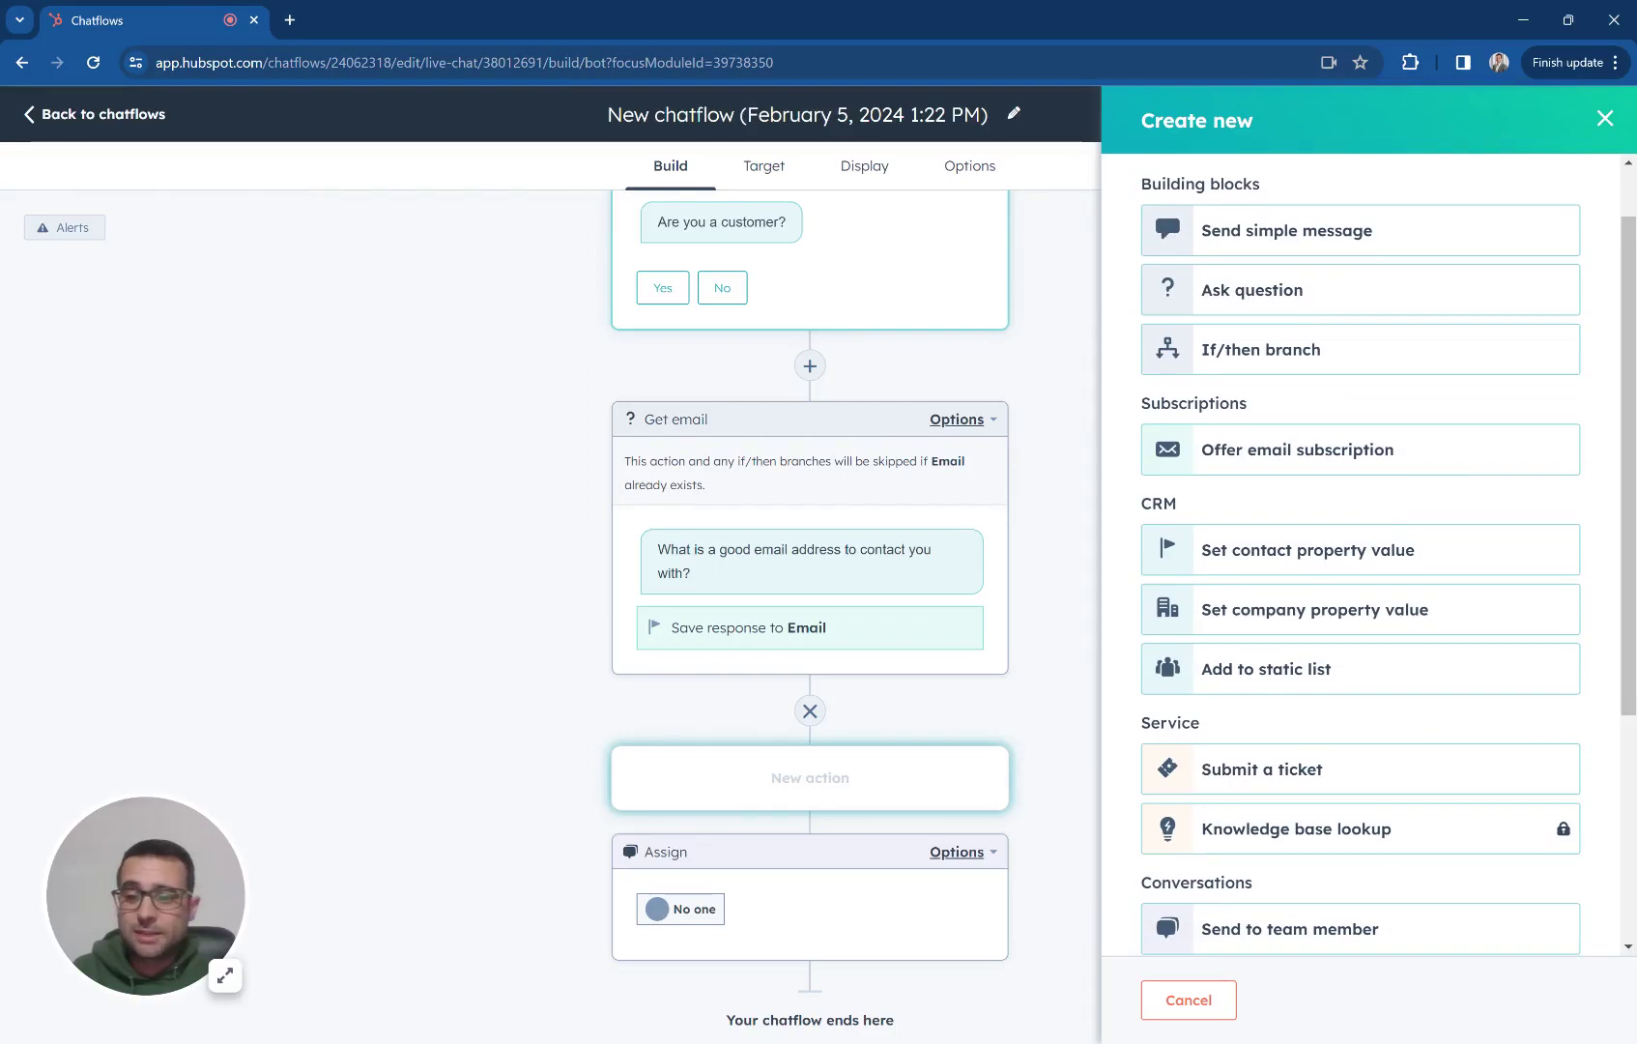
pyautogui.scroll(-2, 1361, 556)
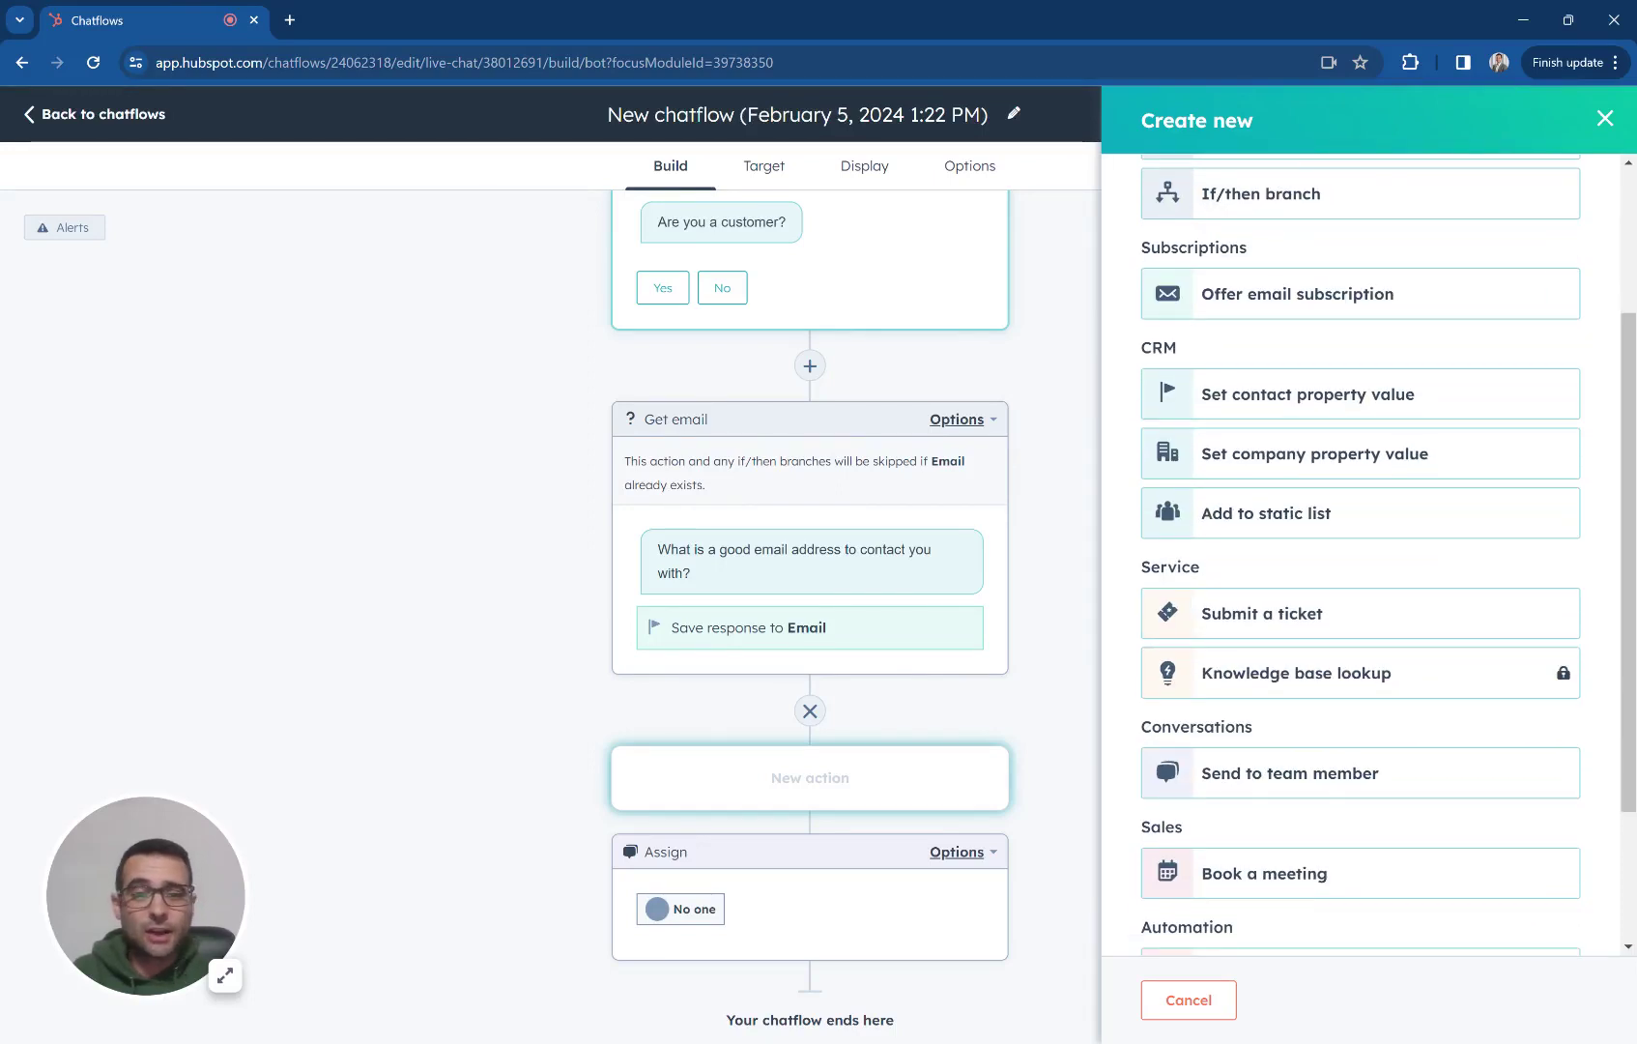
pyautogui.scroll(-1, 1295, 581)
pyautogui.scroll(1, 1295, 578)
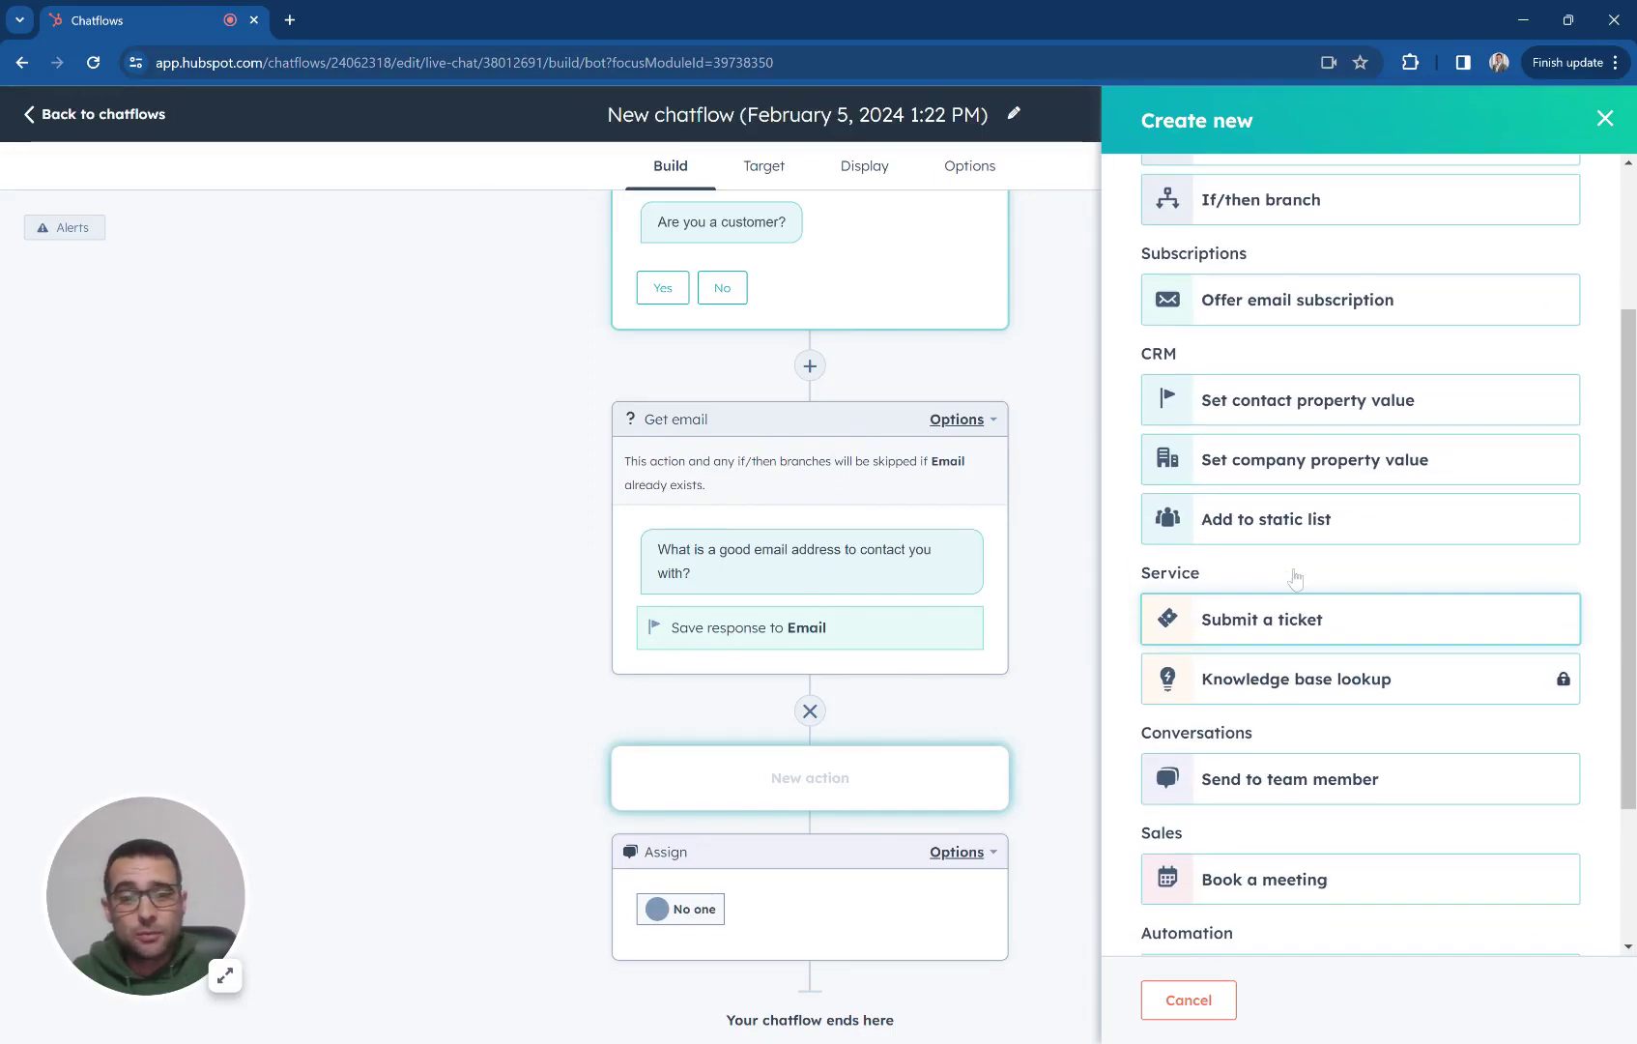
pyautogui.scroll(1, 1285, 580)
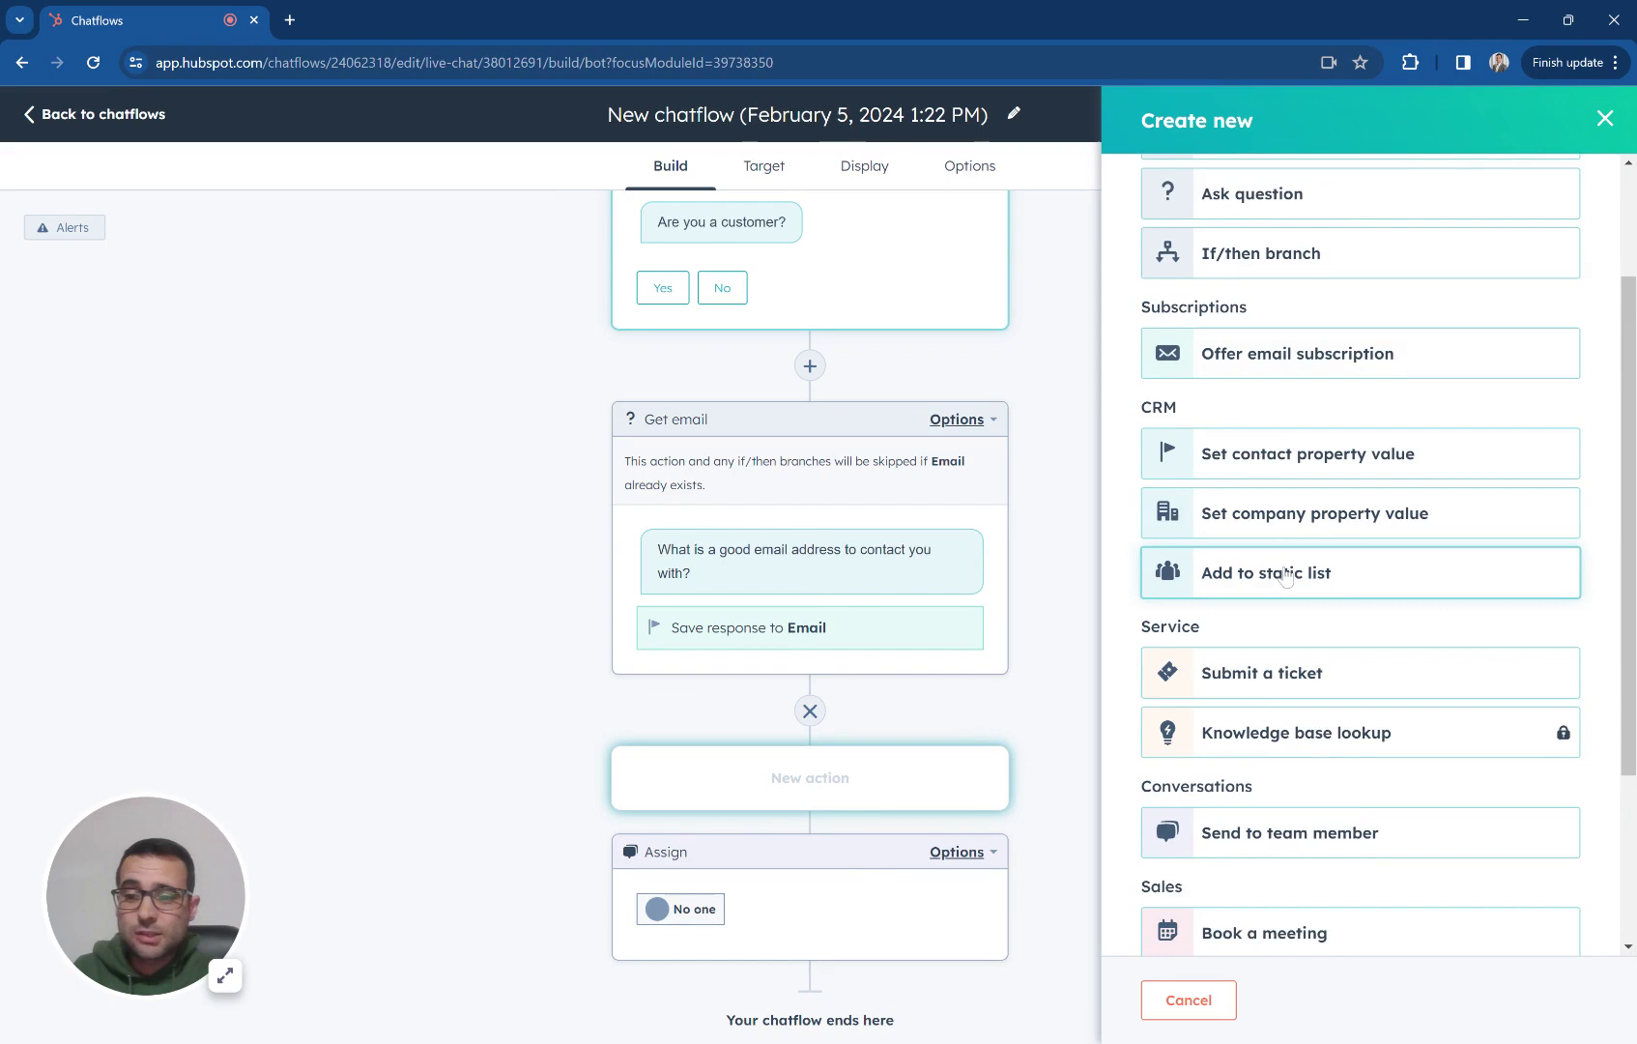
pyautogui.scroll(-1, 1285, 577)
pyautogui.scroll(-3, 1344, 556)
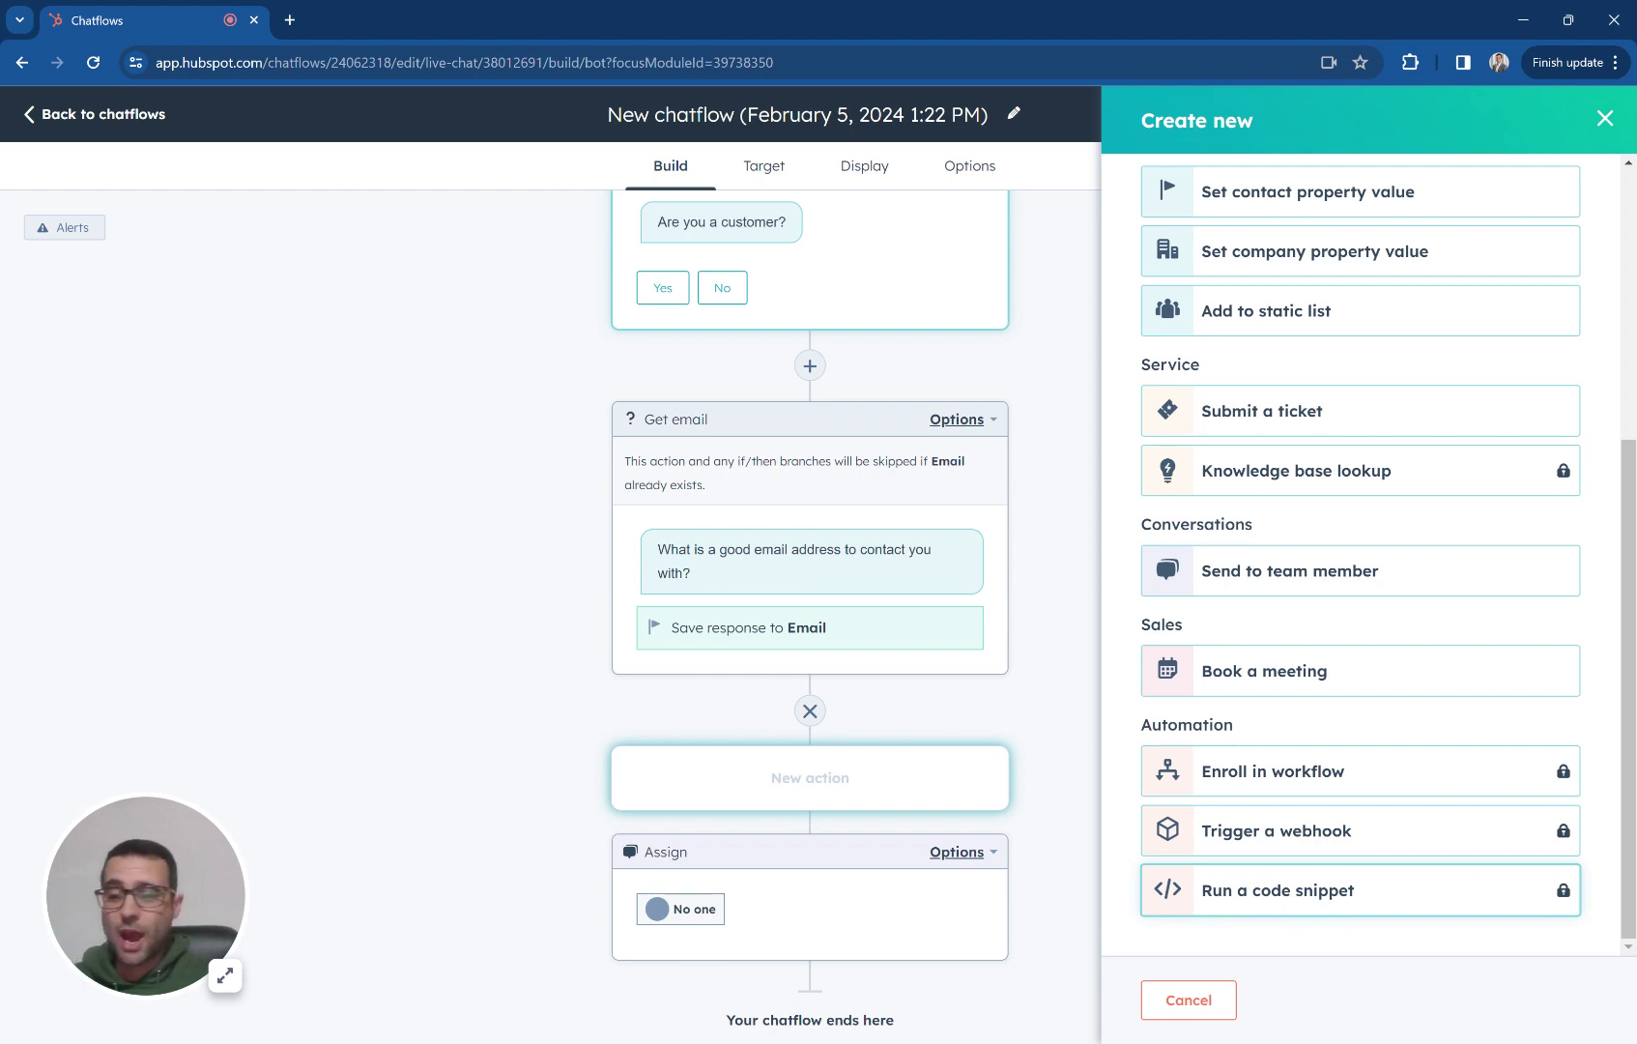
pyautogui.click(1220, 999)
# - Review the Target tab's visitor filter options, leaving the chat on all website pages
pyautogui.click(764, 166)
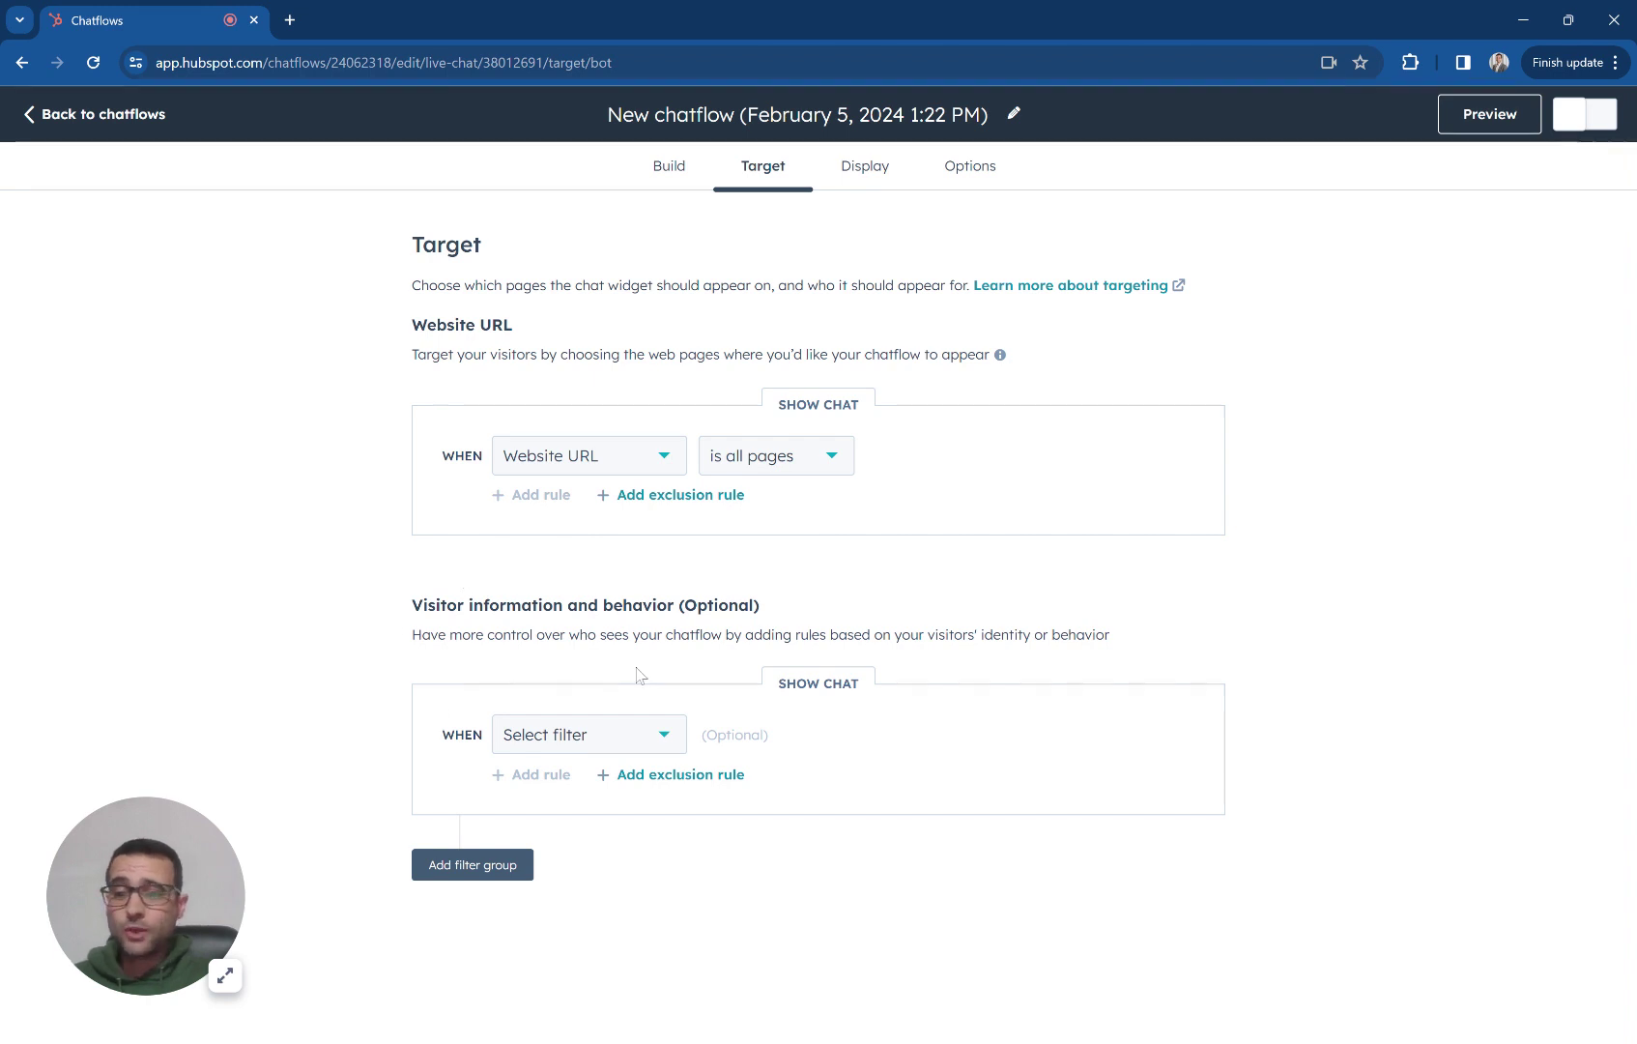
pyautogui.click(630, 735)
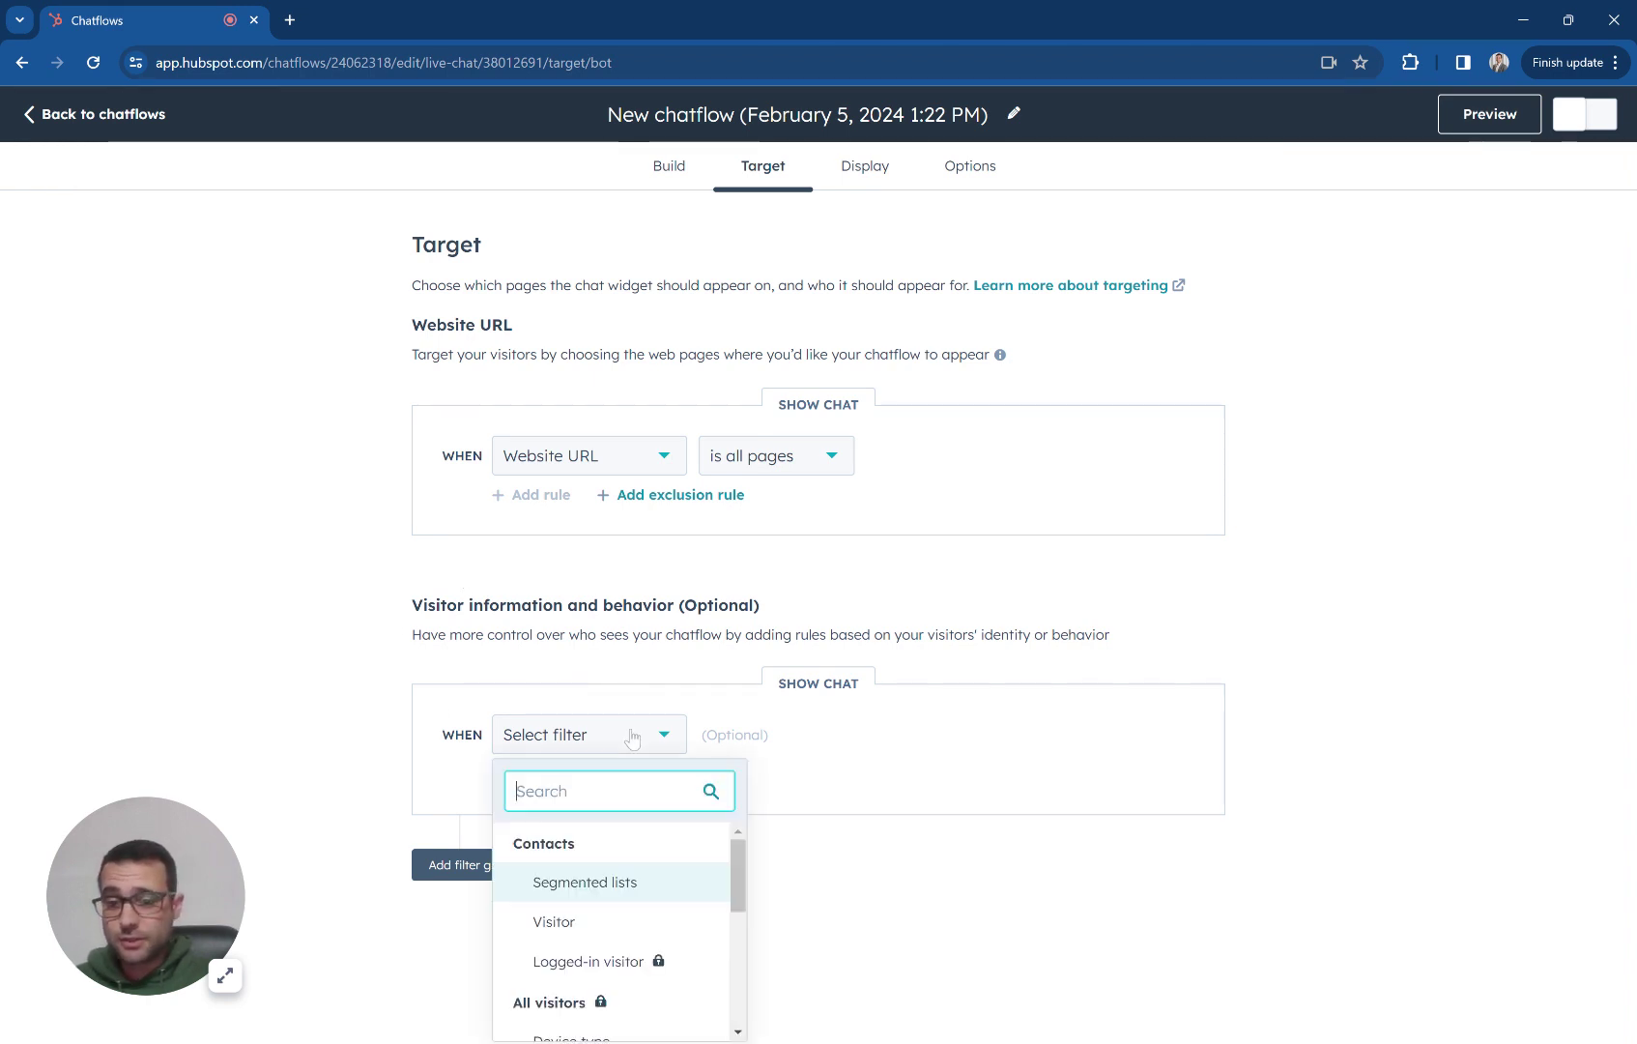
pyautogui.scroll(-1, 643, 918)
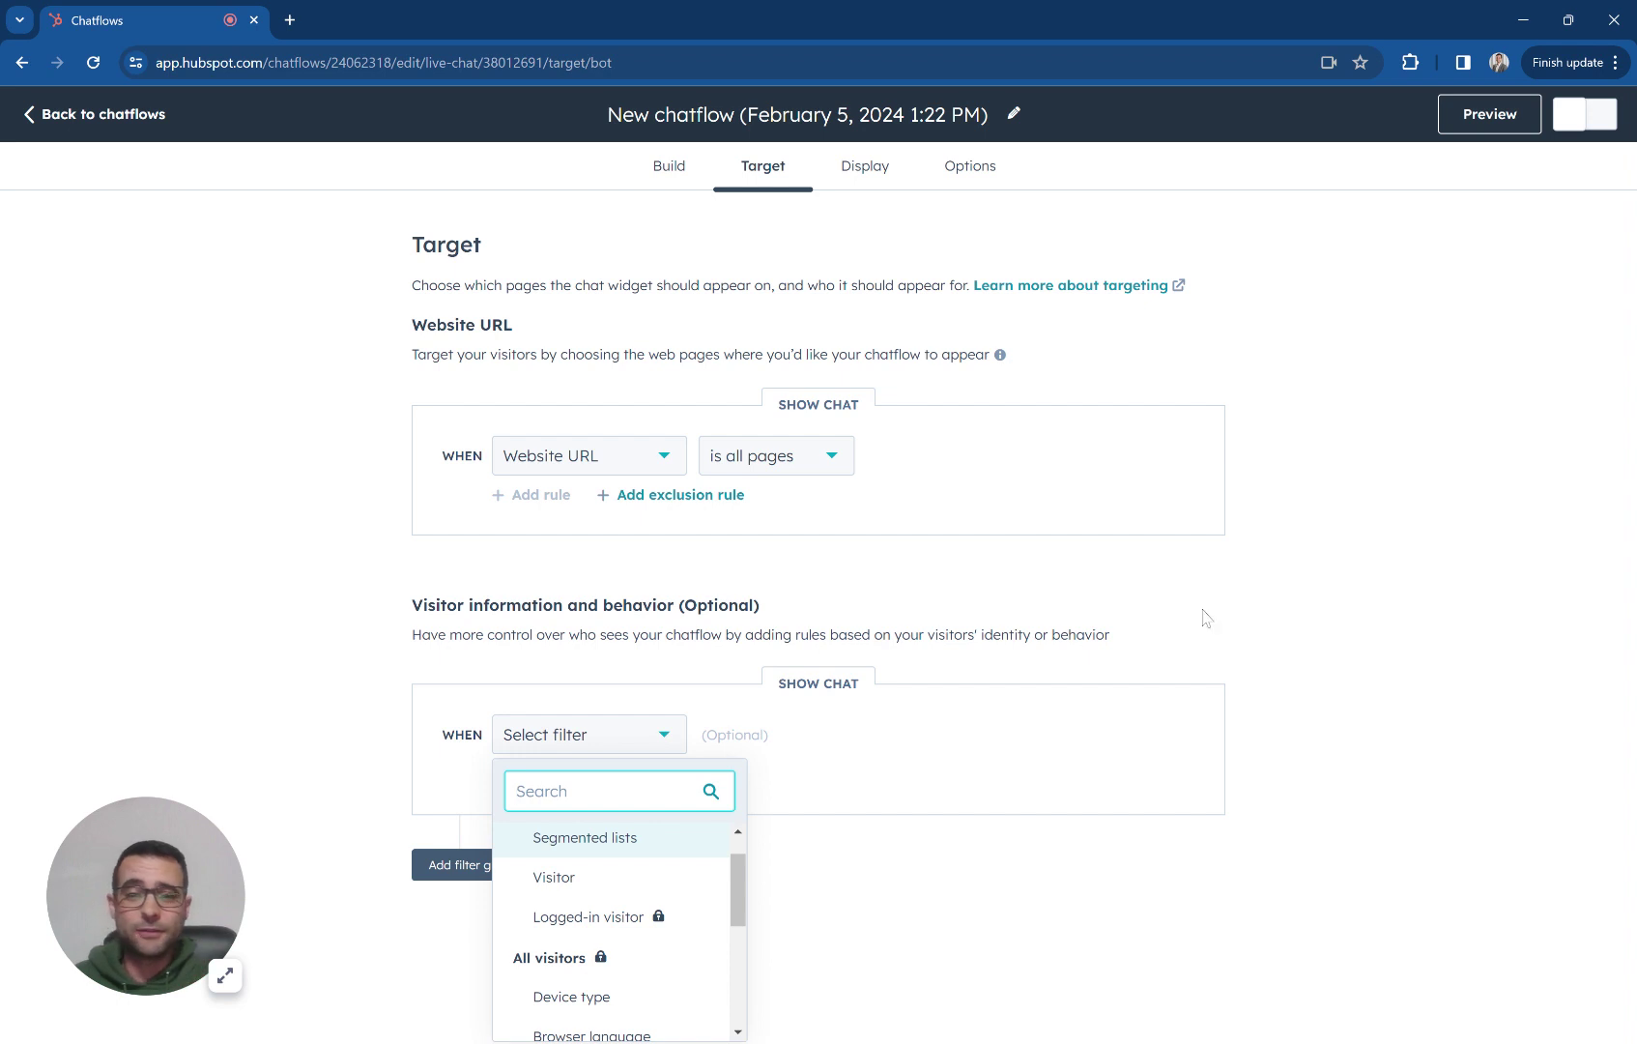
# - Close the filter list, expand the Display tab's chat avatar section and select the HubBot heading
pyautogui.click(1347, 607)
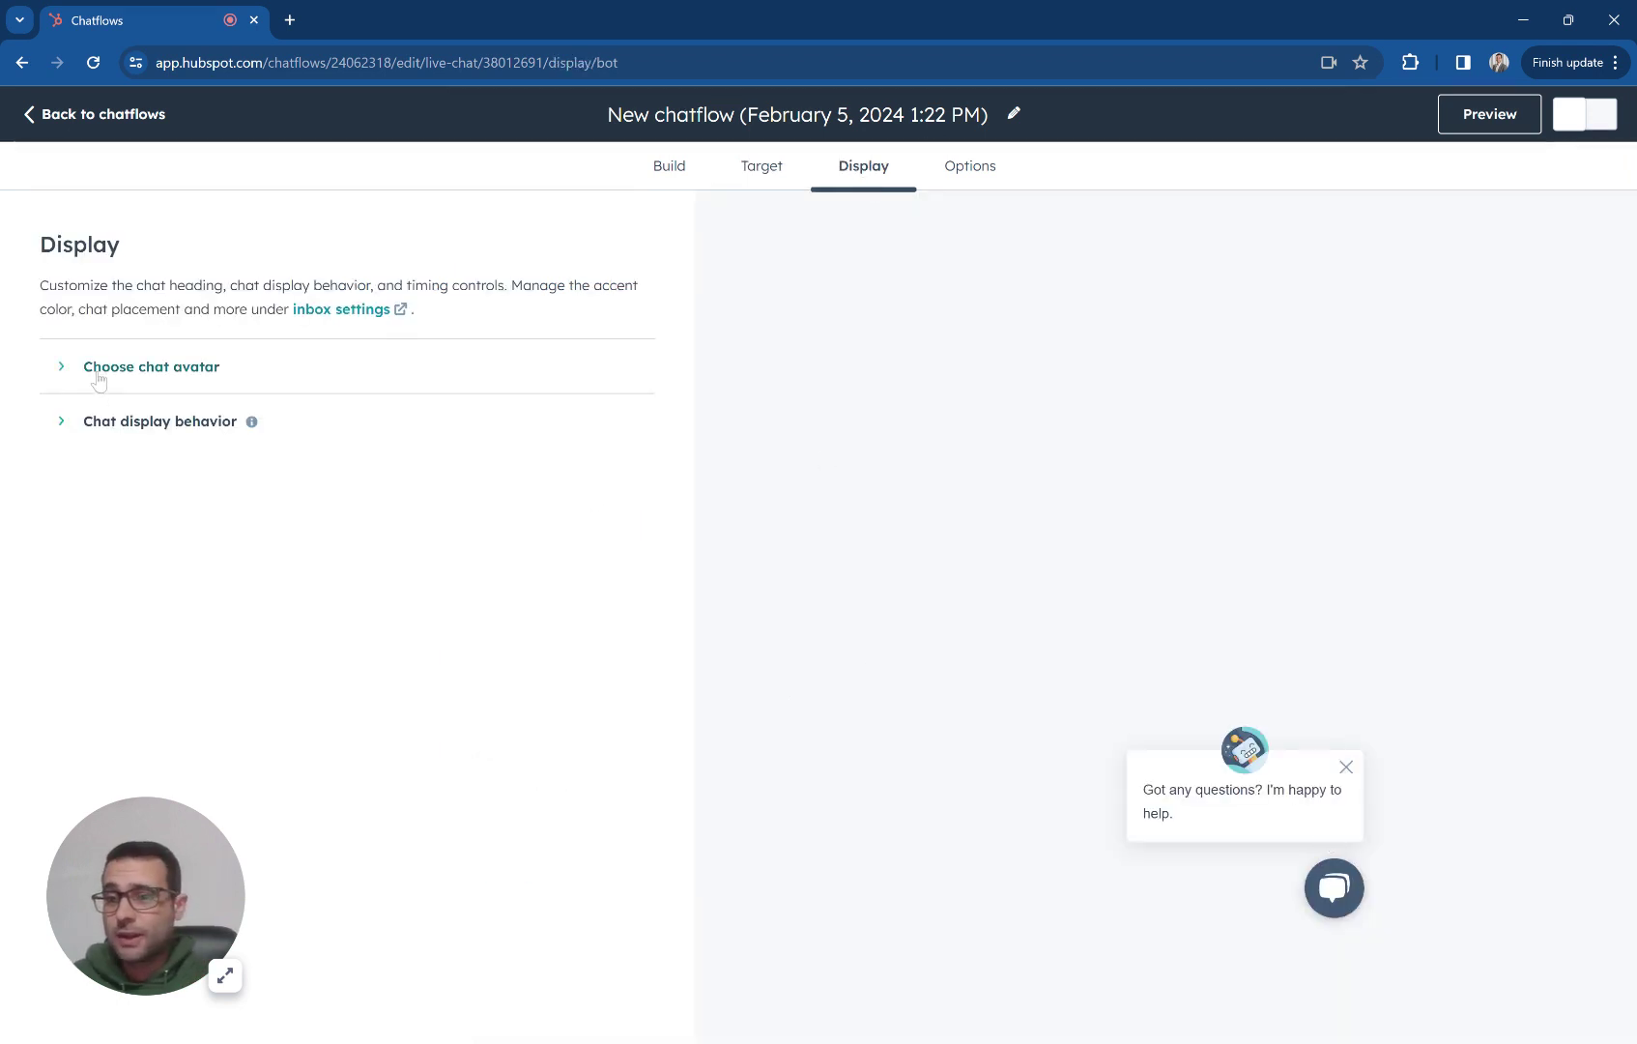
pyautogui.click(68, 373)
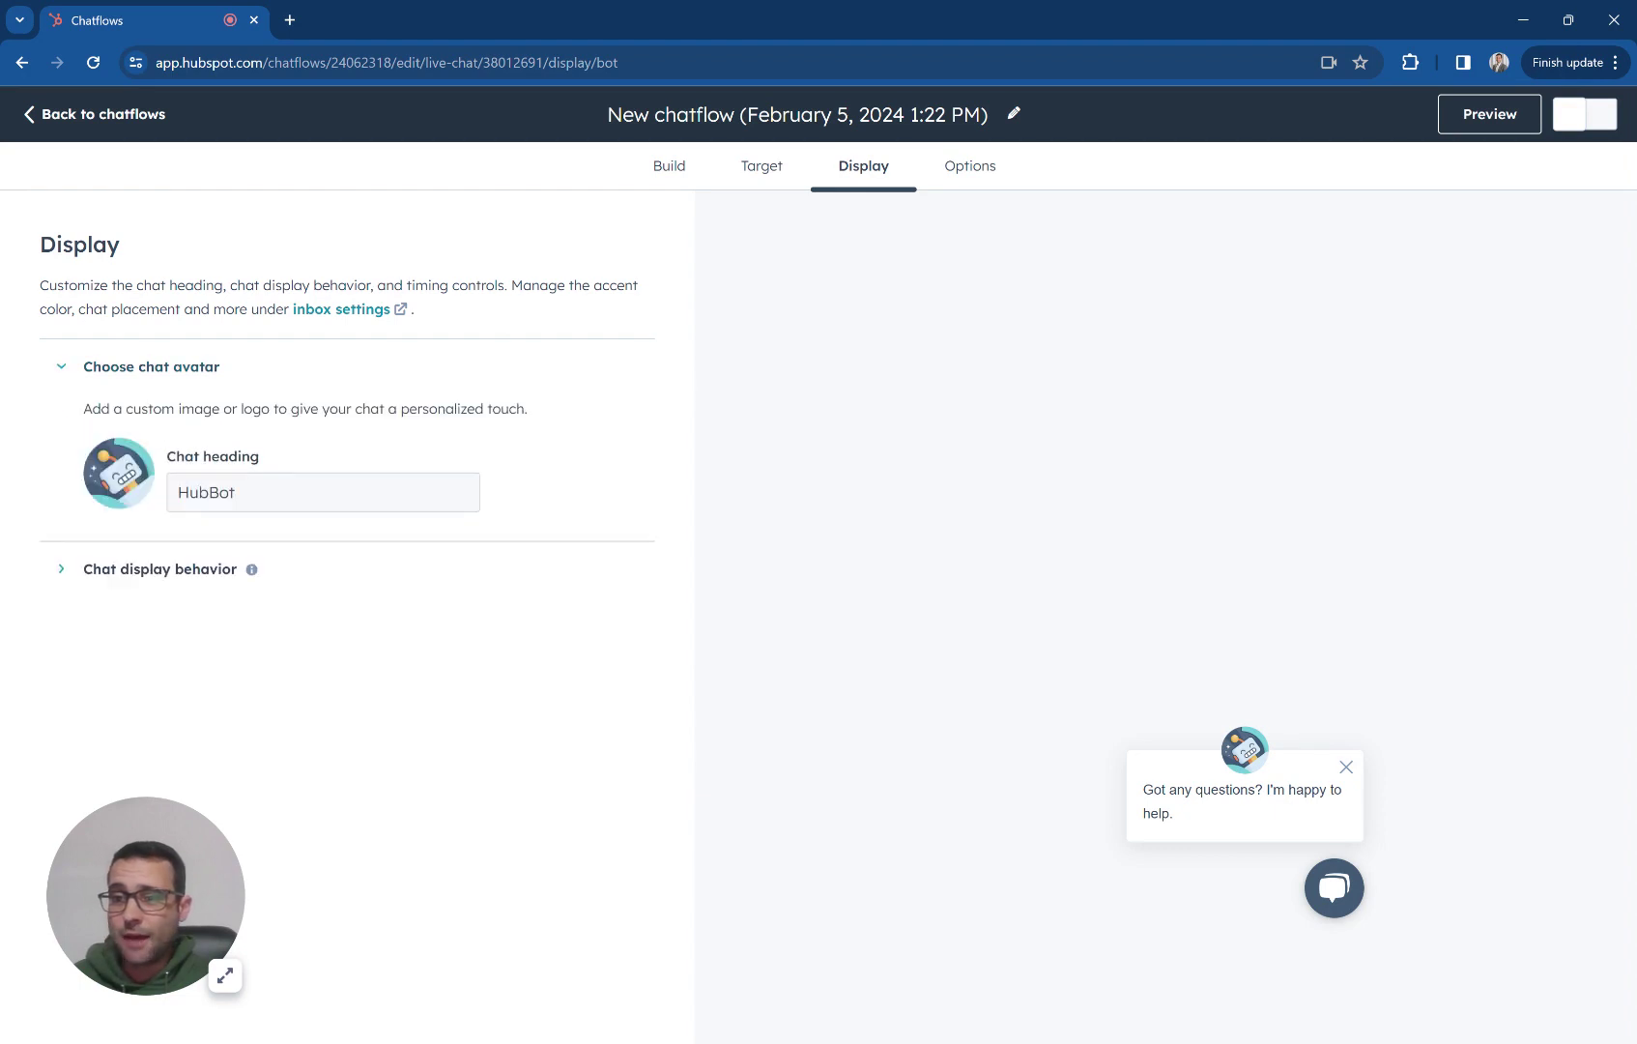
pyautogui.doubleClick(206, 492)
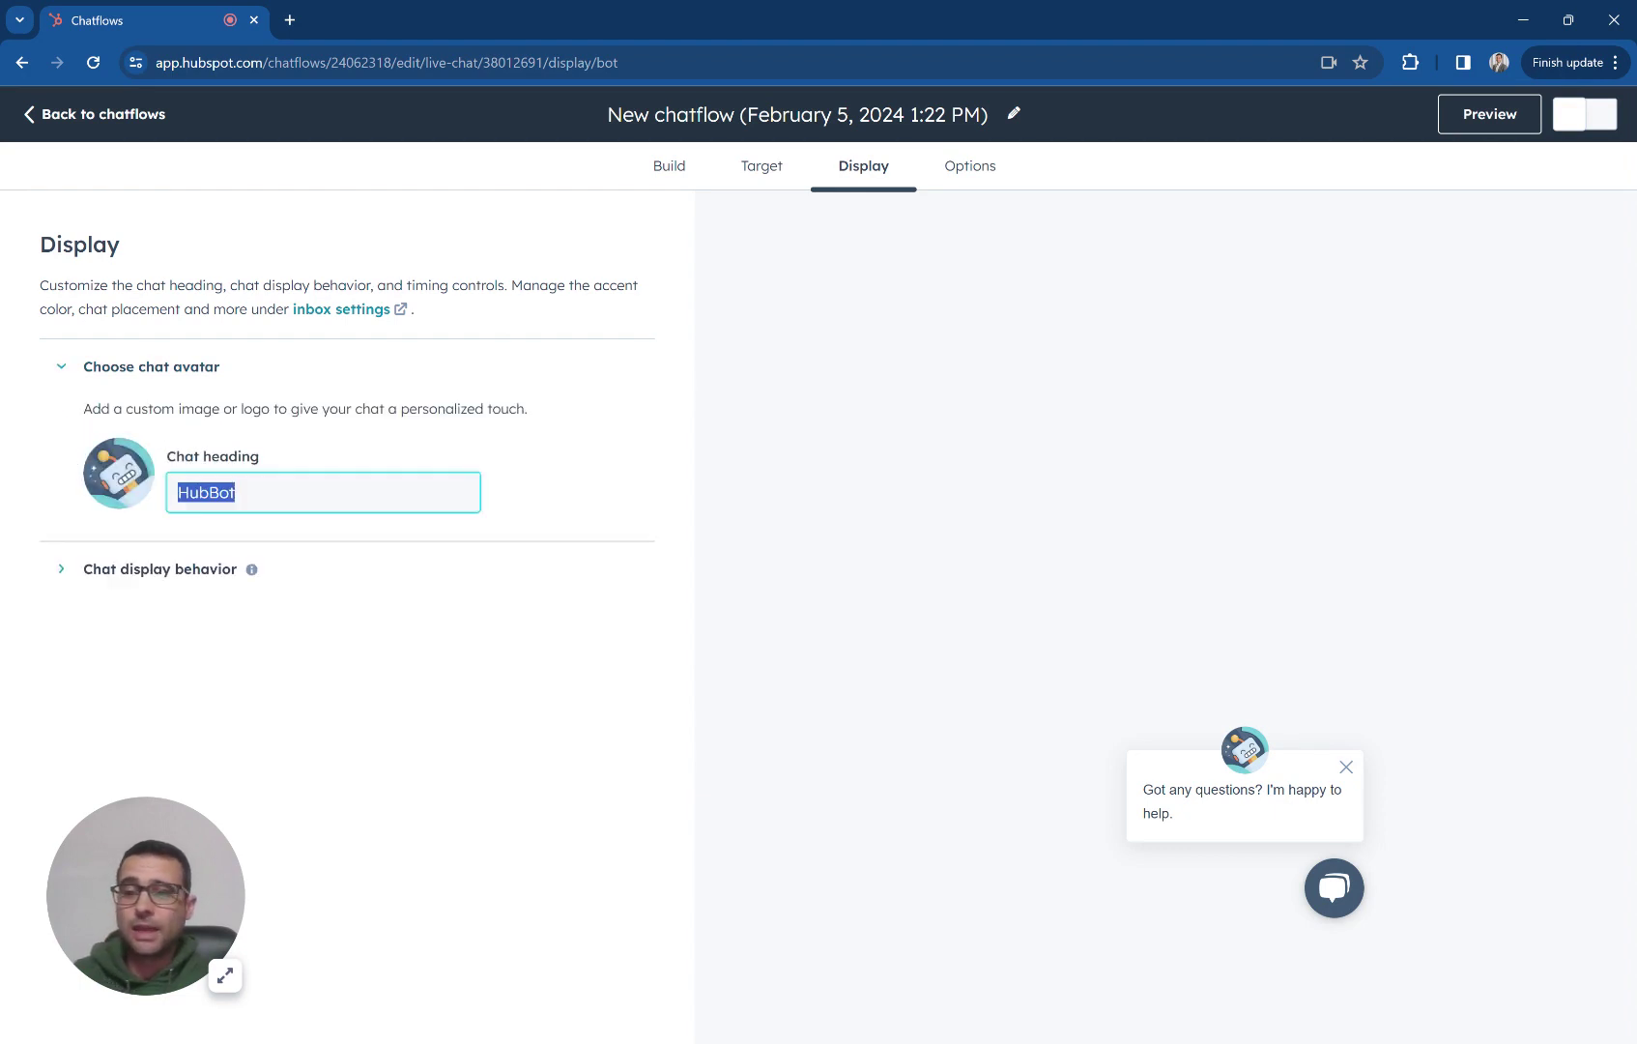
# - Review the Options tab's typing delay, leaving it based on message length
pyautogui.click(966, 167)
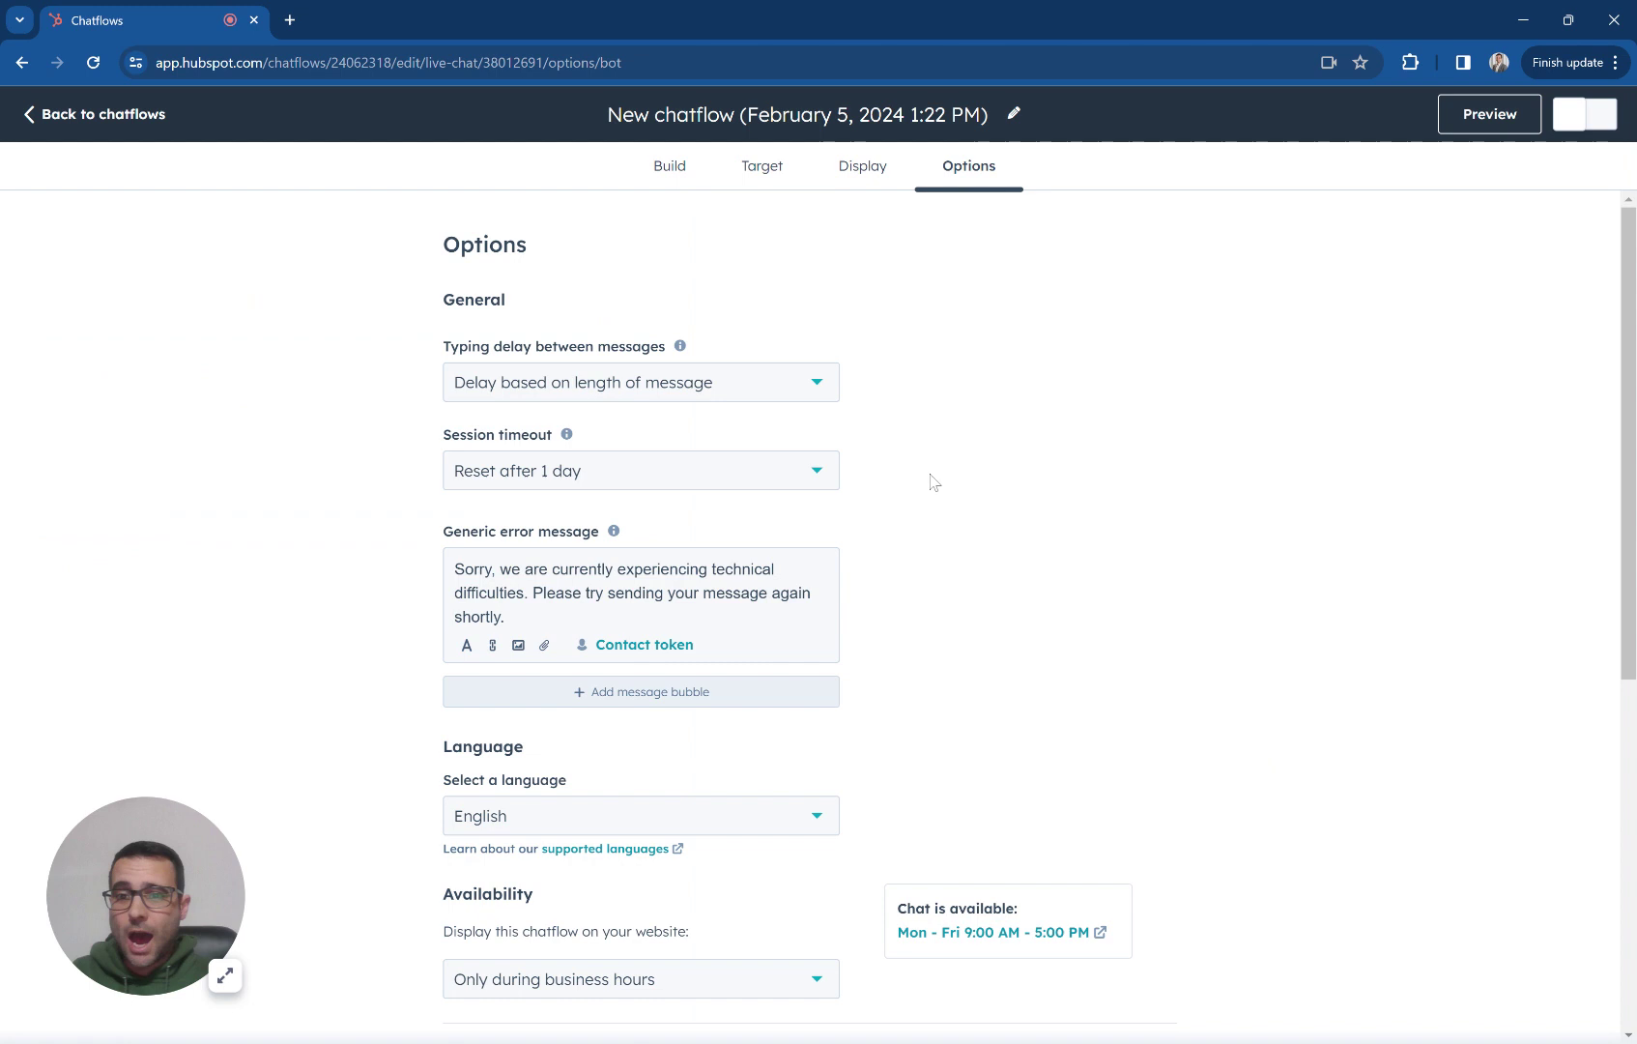
pyautogui.scroll(-2, 936, 484)
pyautogui.scroll(2, 936, 483)
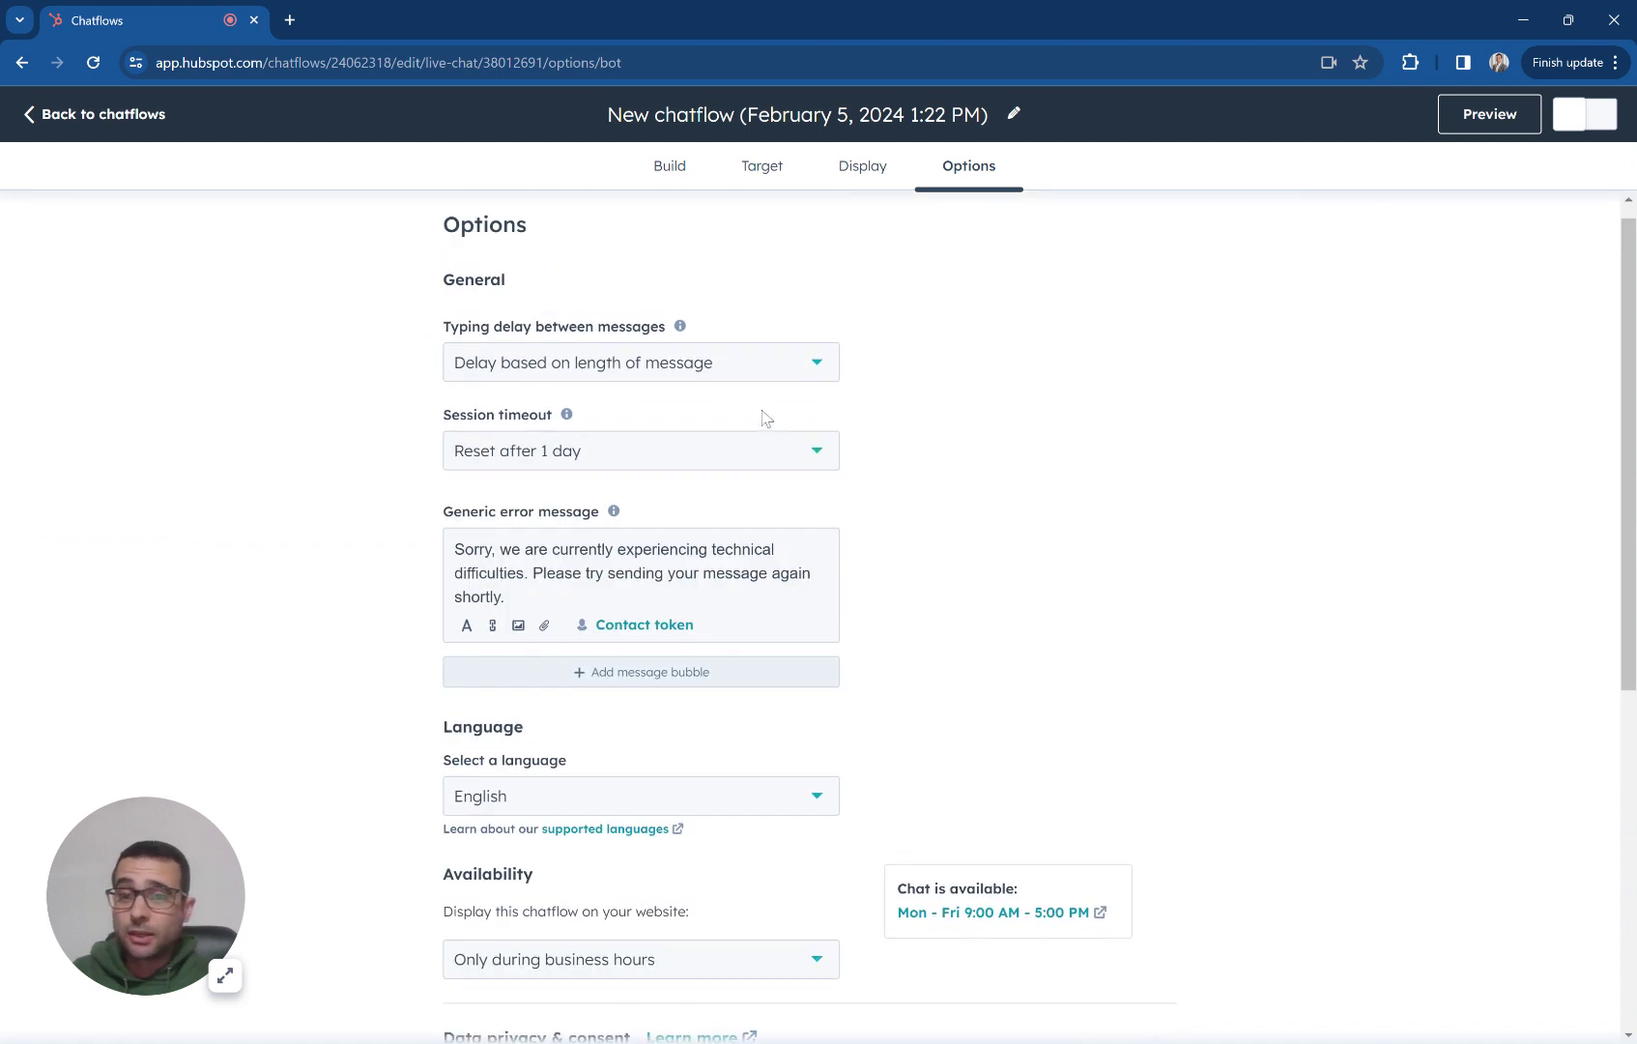
pyautogui.scroll(-1, 674, 486)
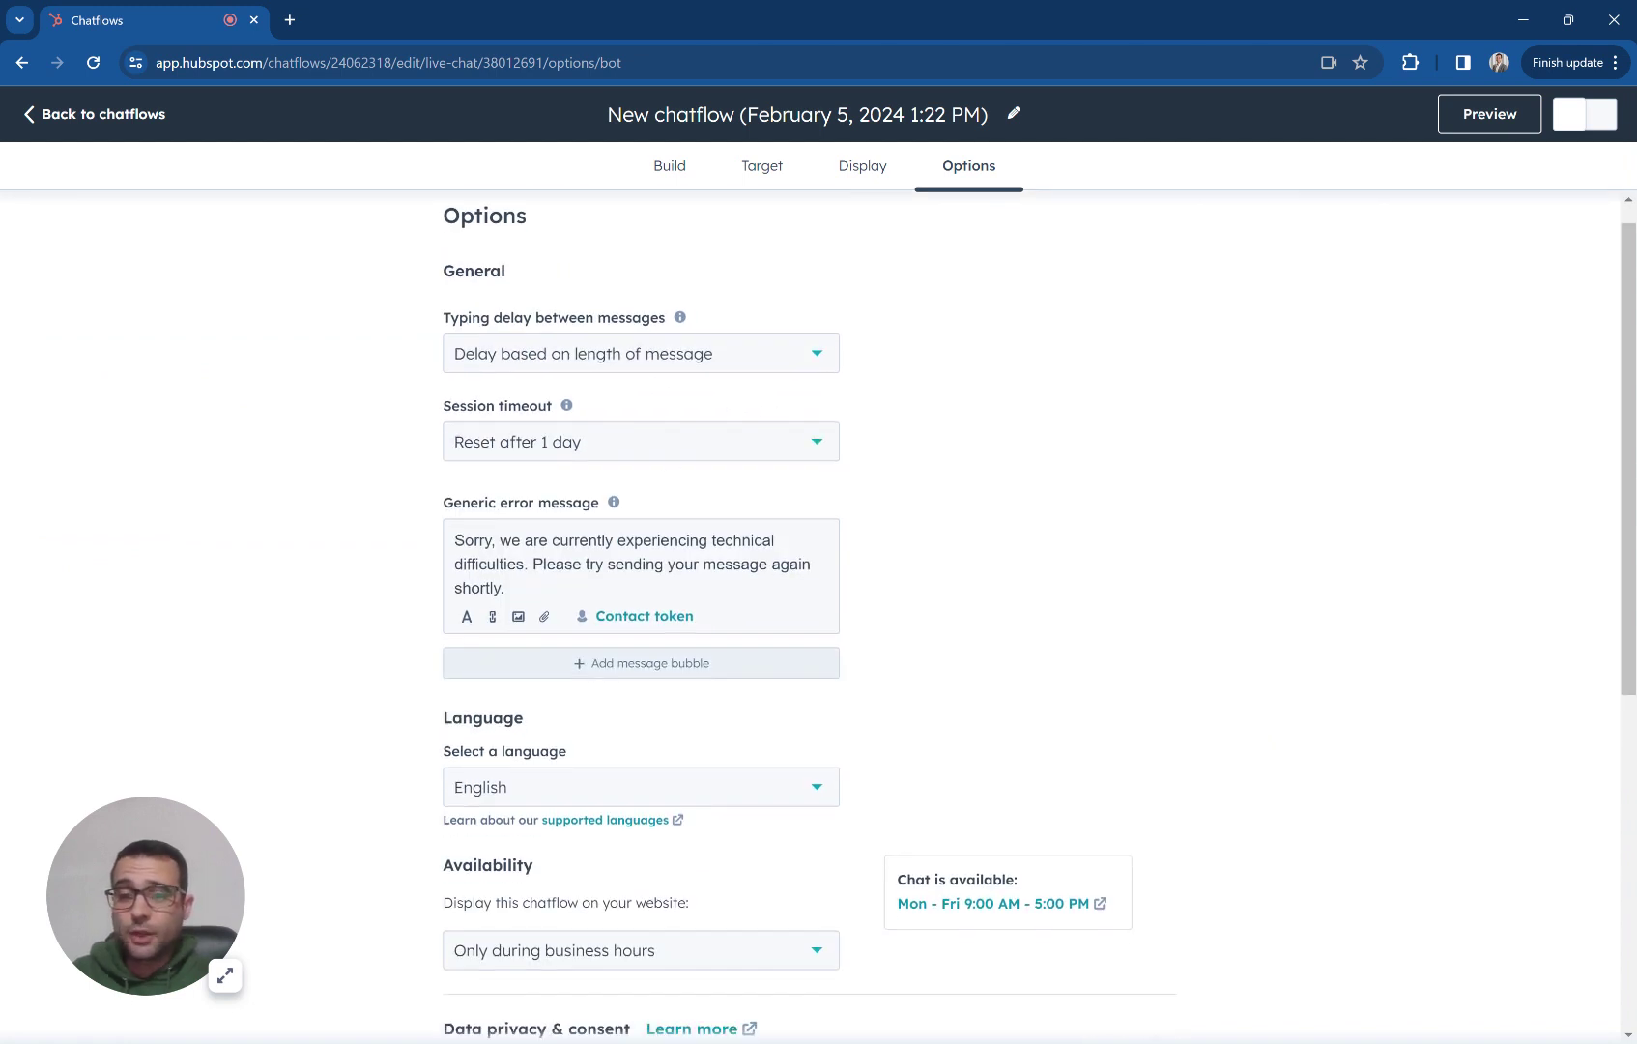
pyautogui.click(603, 351)
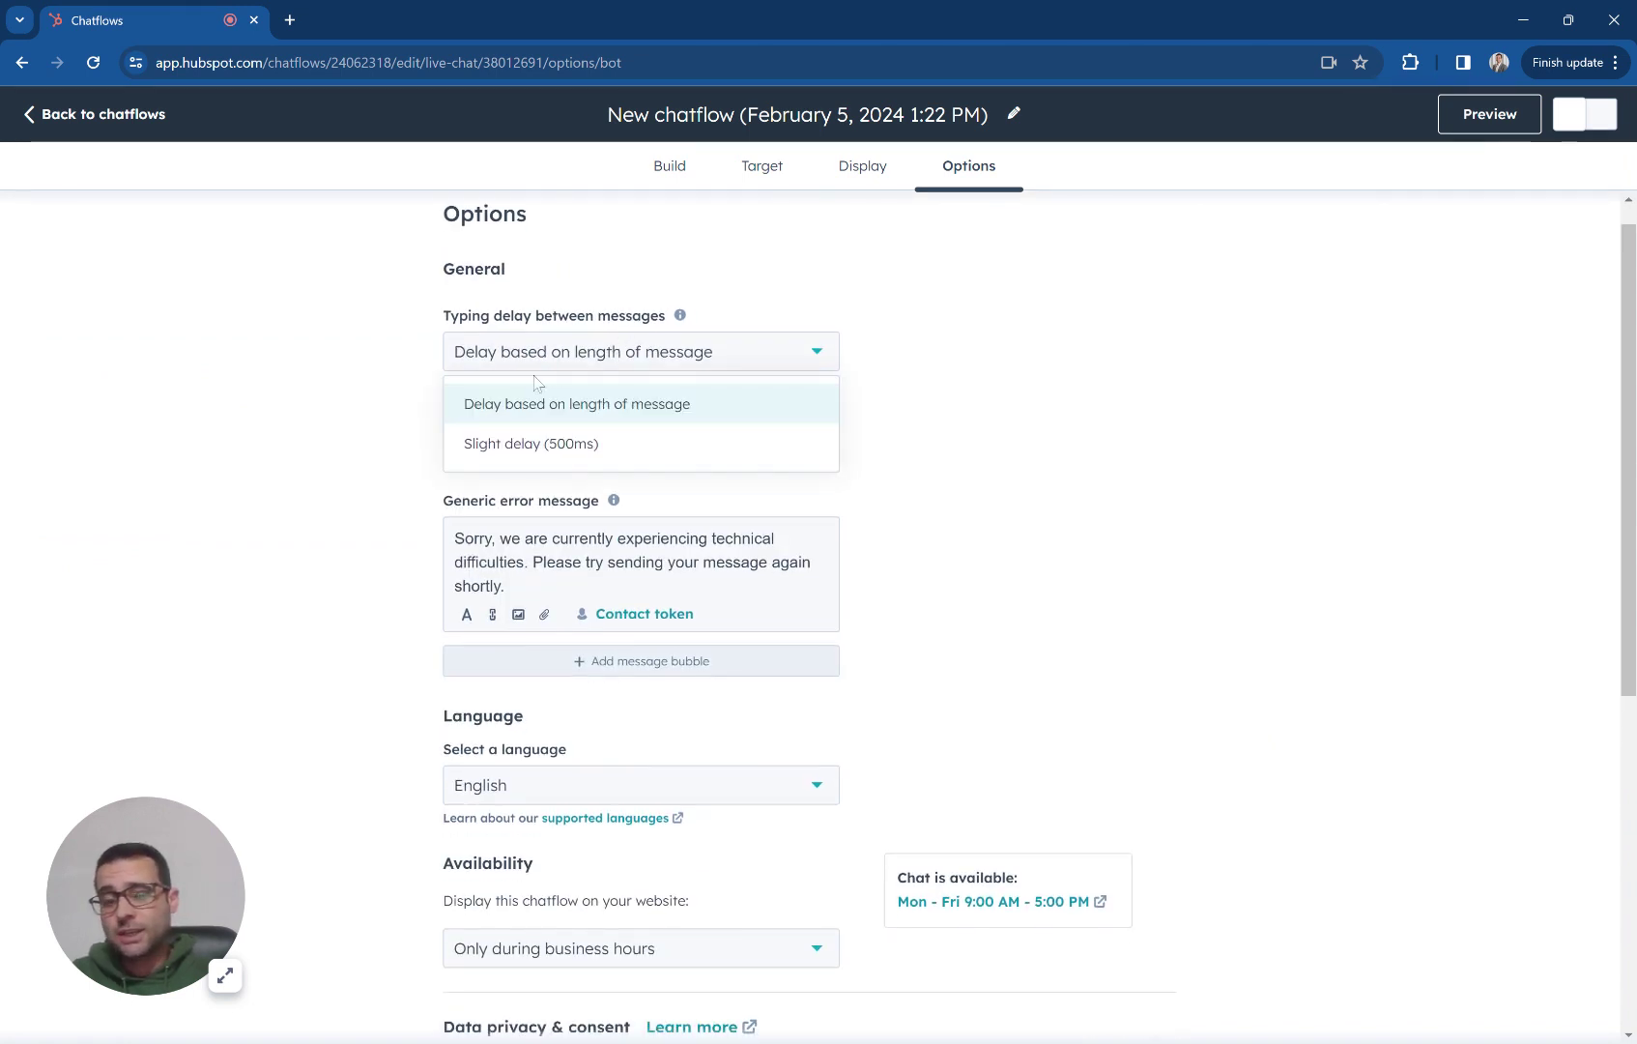
pyautogui.click(976, 486)
# - Check availability stays business hours only and scroll through the remaining options
pyautogui.scroll(-3, 976, 486)
pyautogui.scroll(-2, 976, 486)
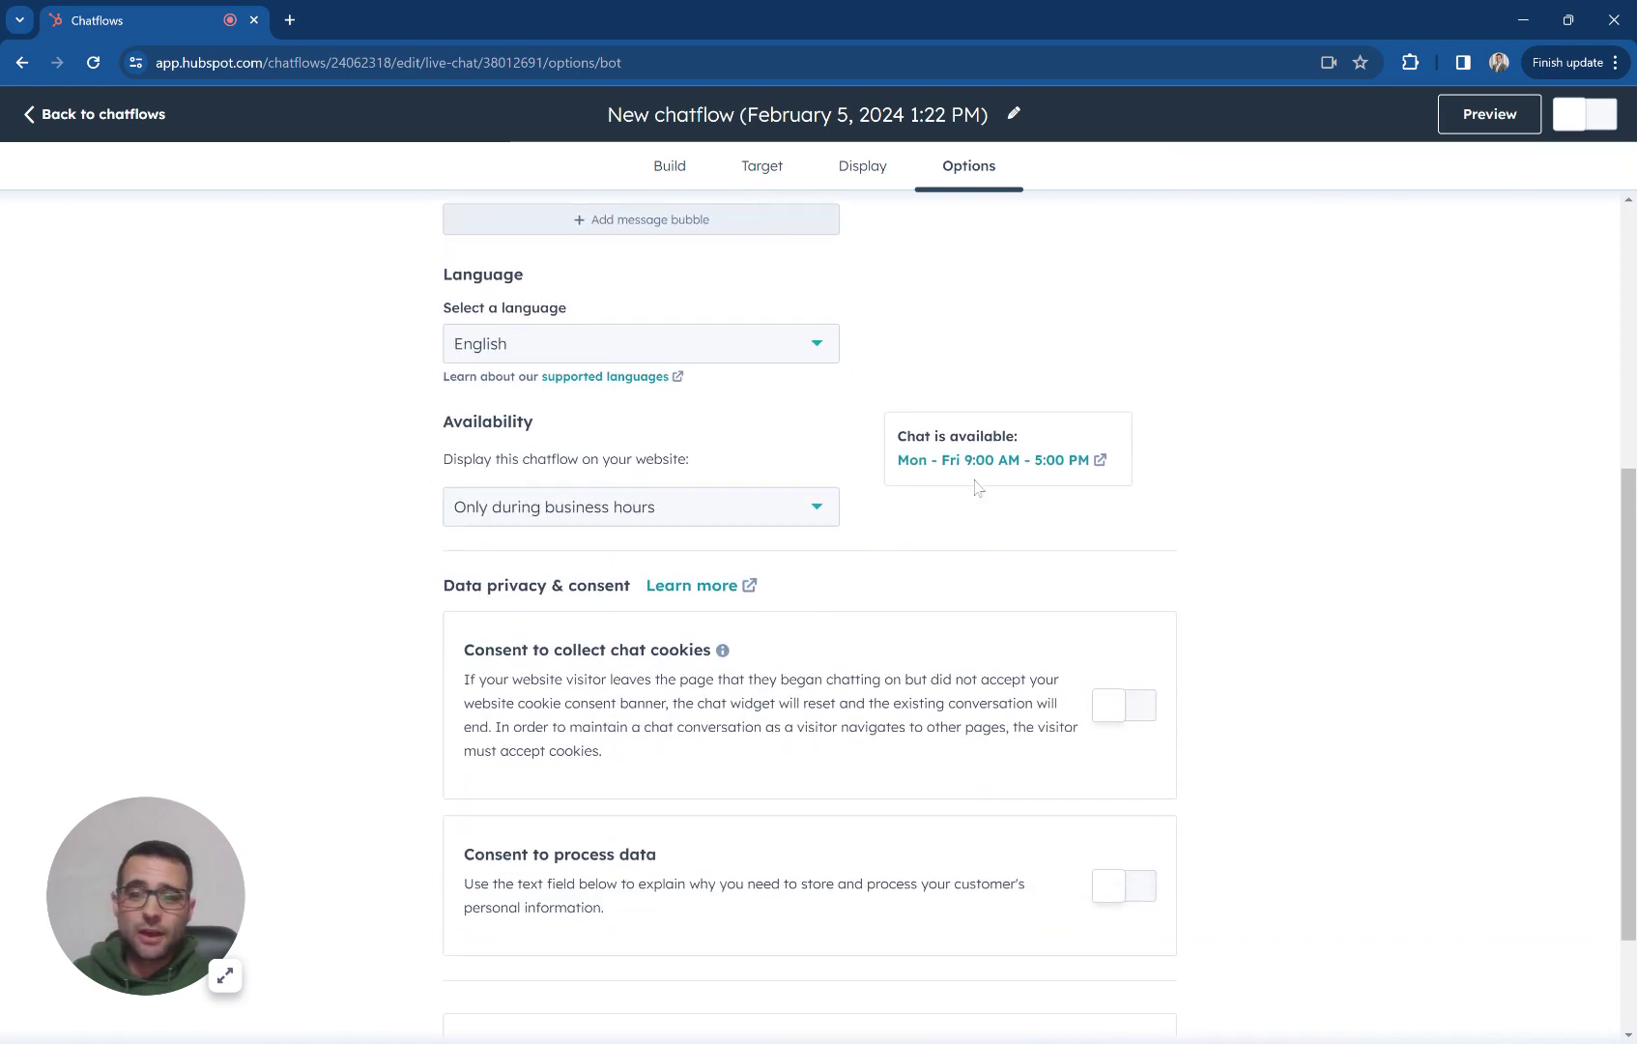
pyautogui.click(569, 509)
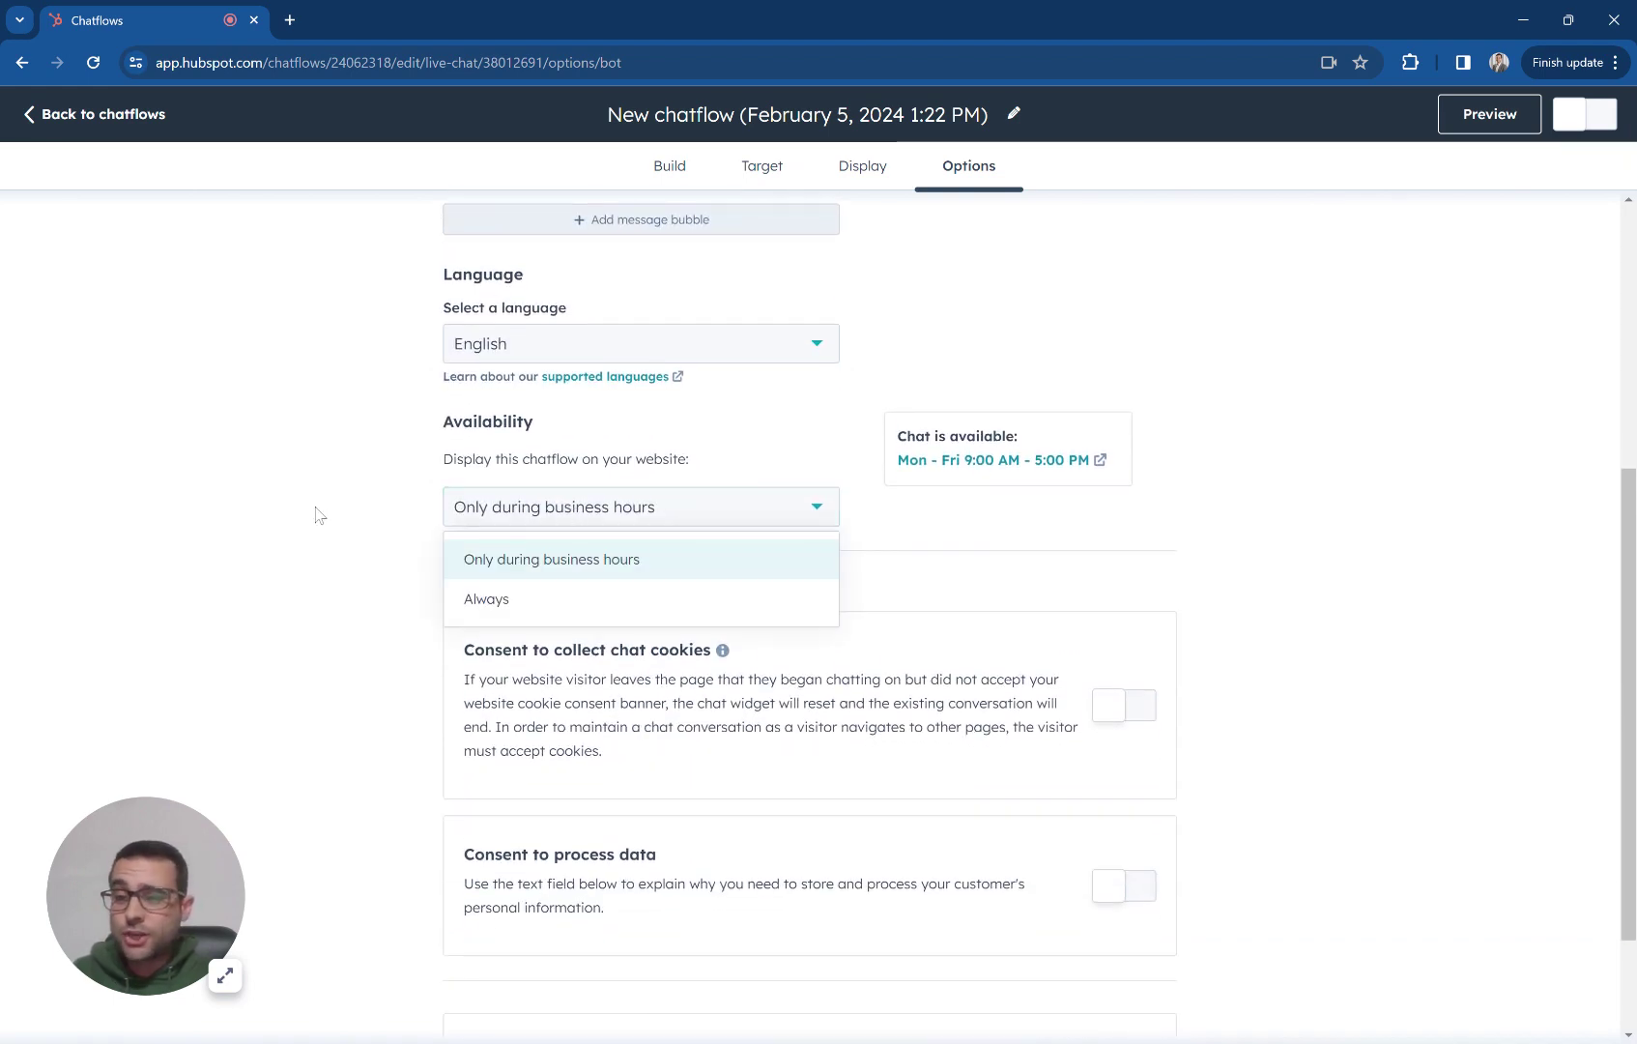
pyautogui.click(343, 523)
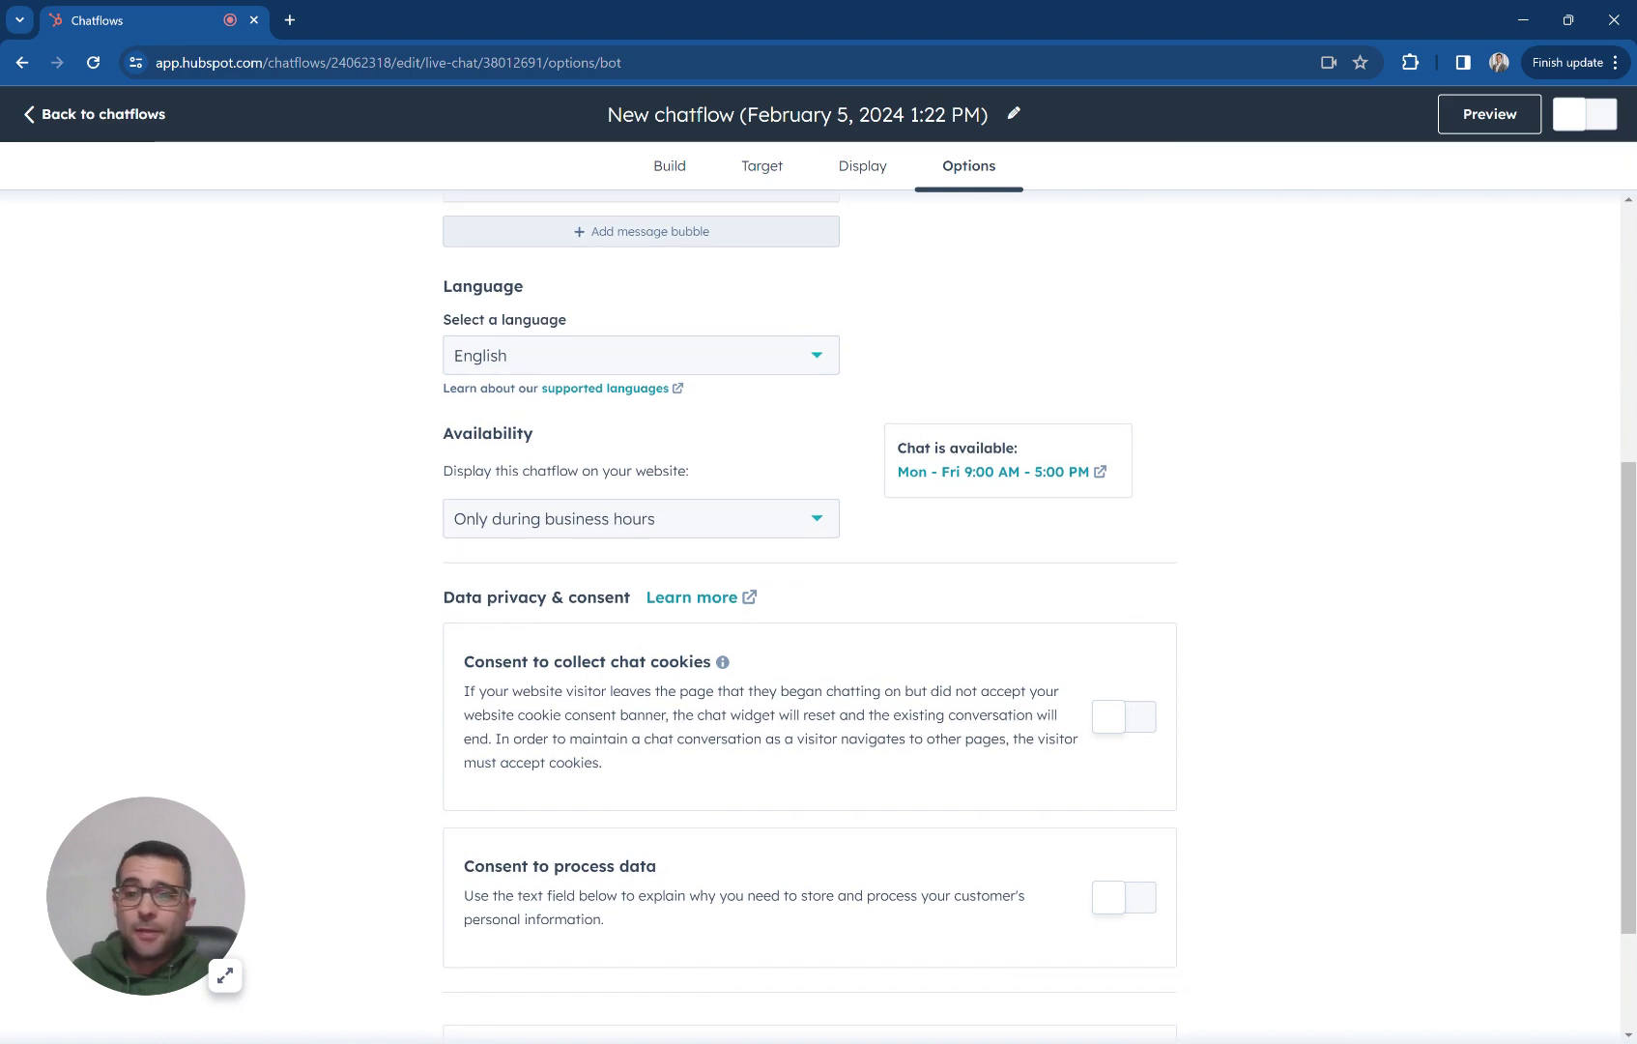
pyautogui.scroll(-1, 1090, 808)
pyautogui.scroll(-1, 1092, 811)
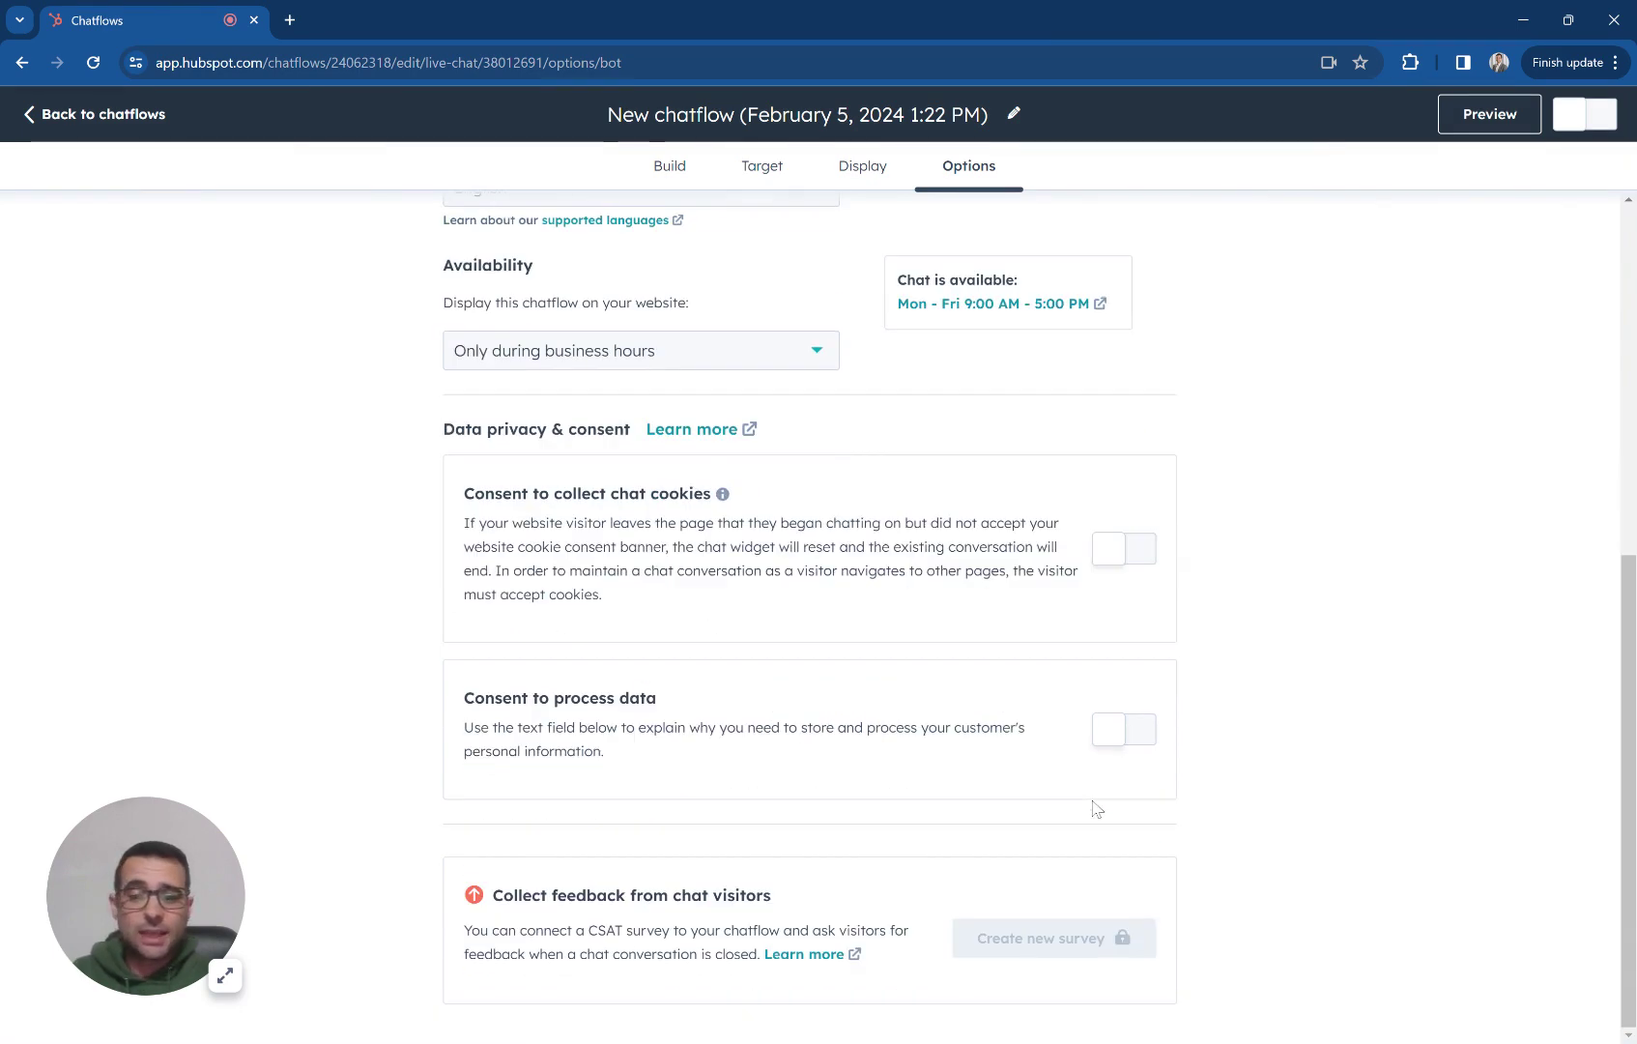
pyautogui.scroll(6, 1092, 811)
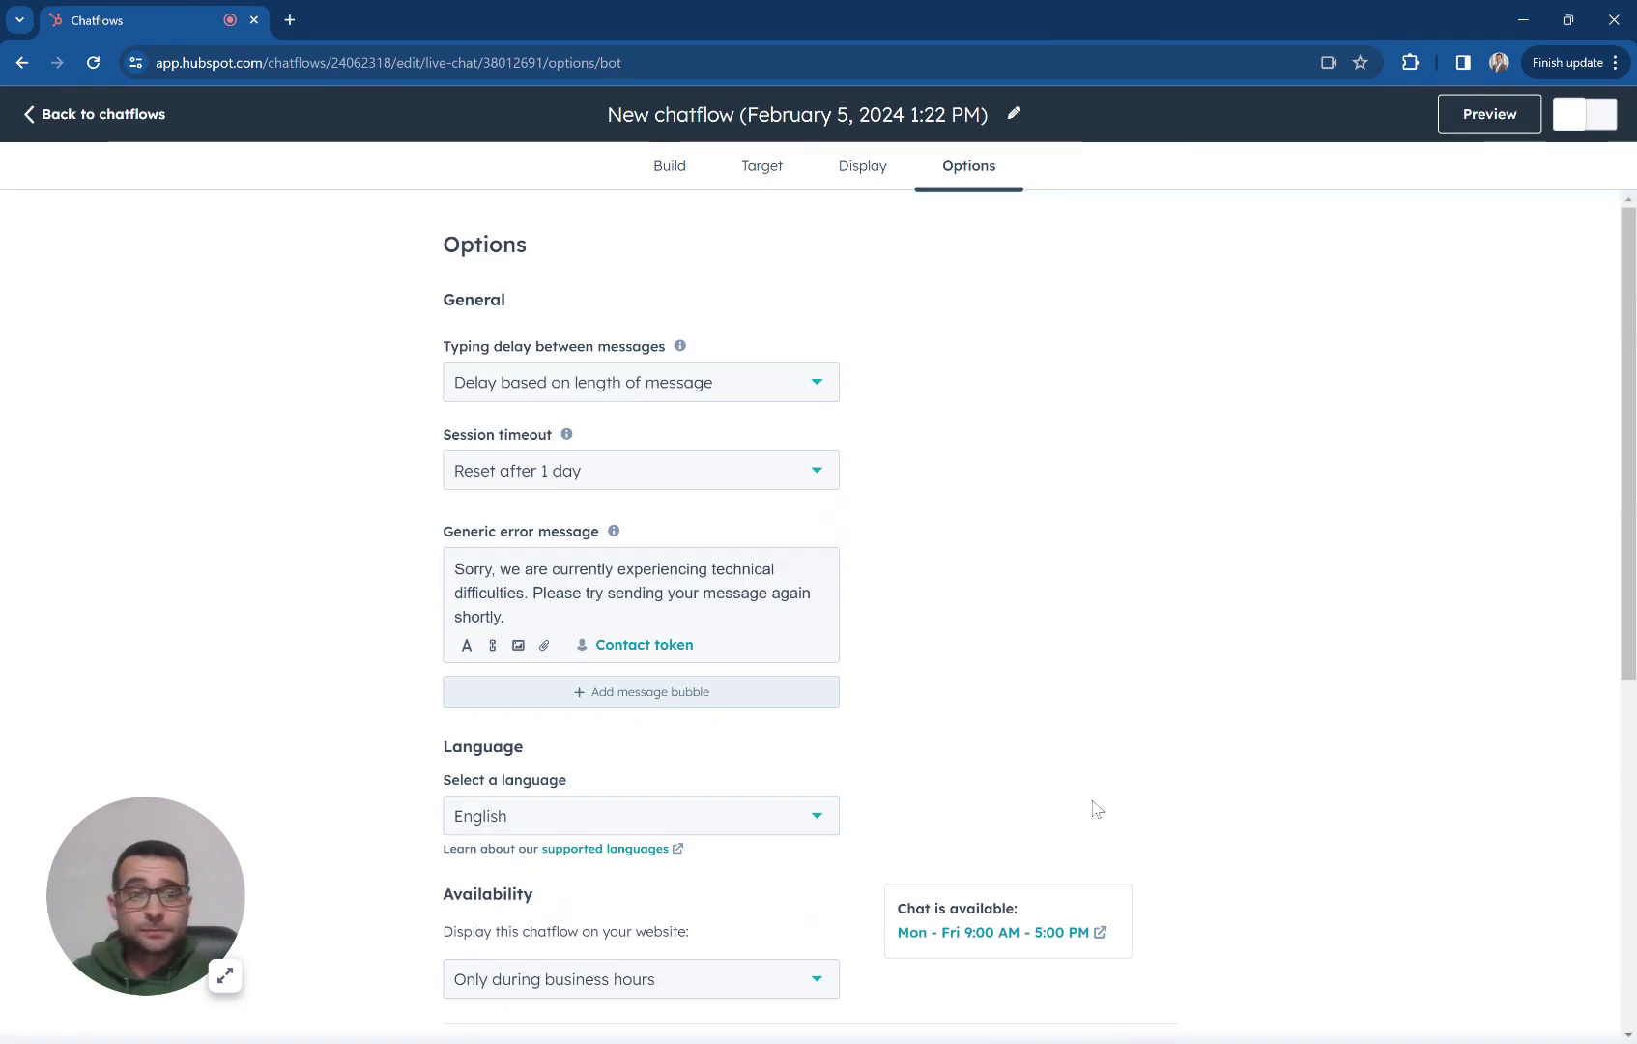
# - Preview the chatflow, answering Yes and sending a test email address, then close the preview
pyautogui.click(1509, 115)
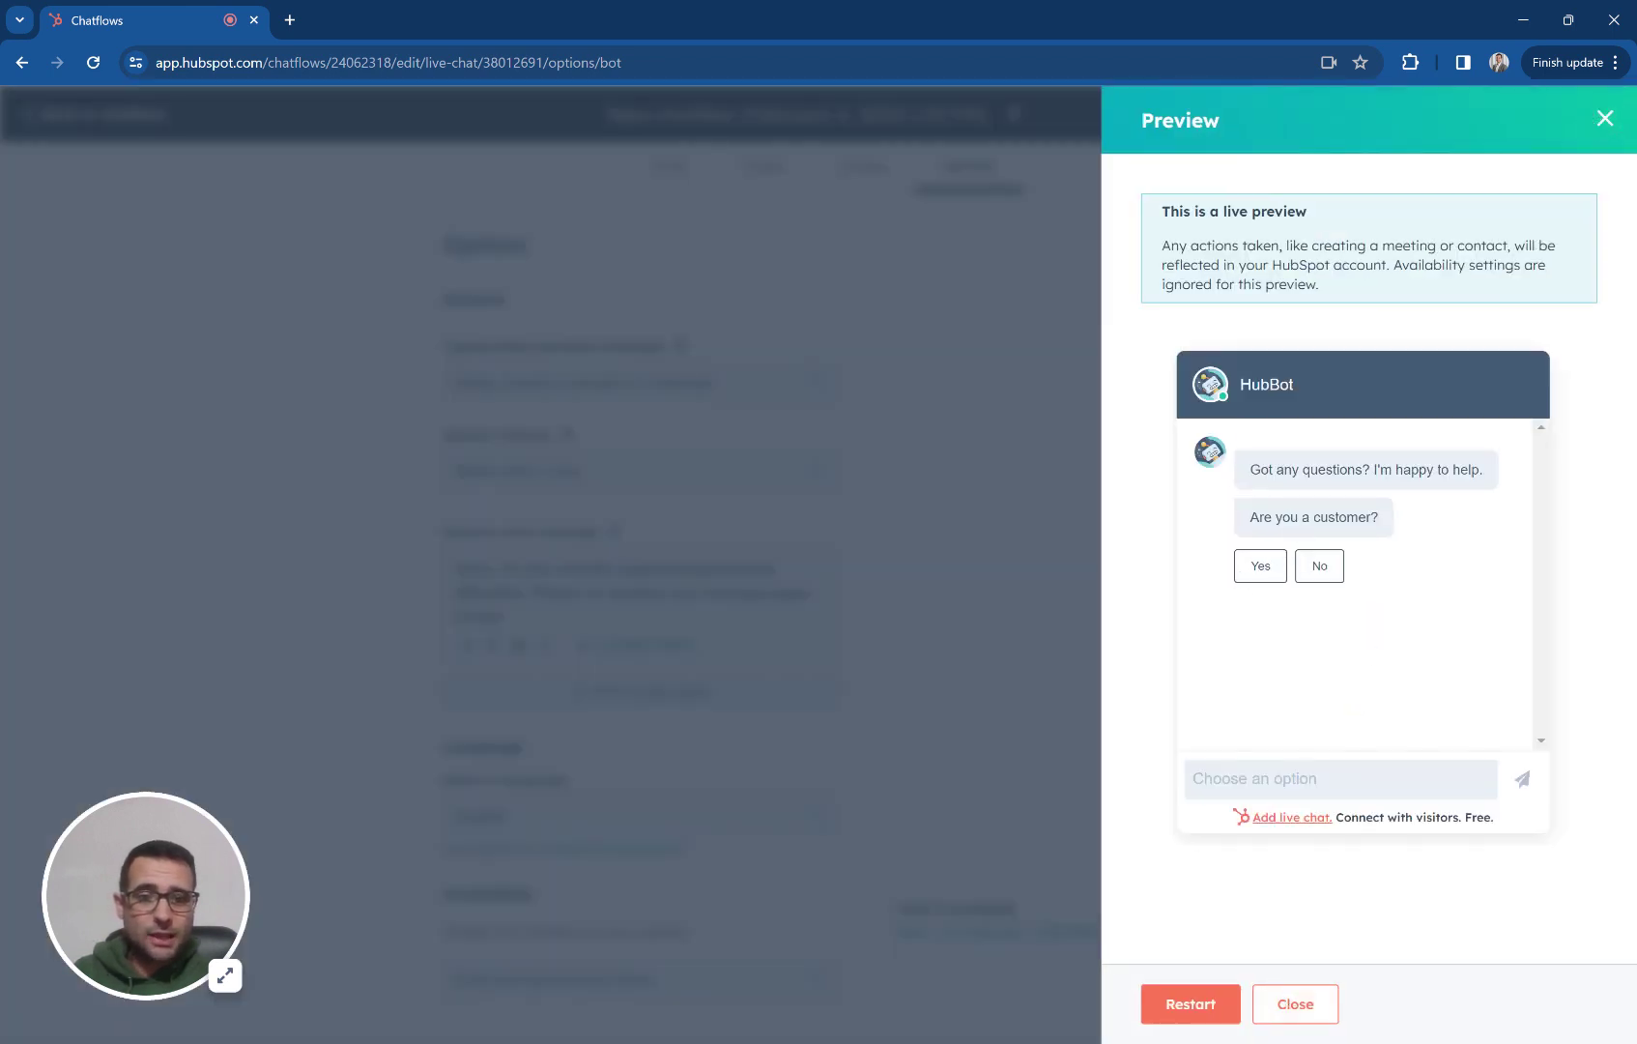
pyautogui.click(1262, 568)
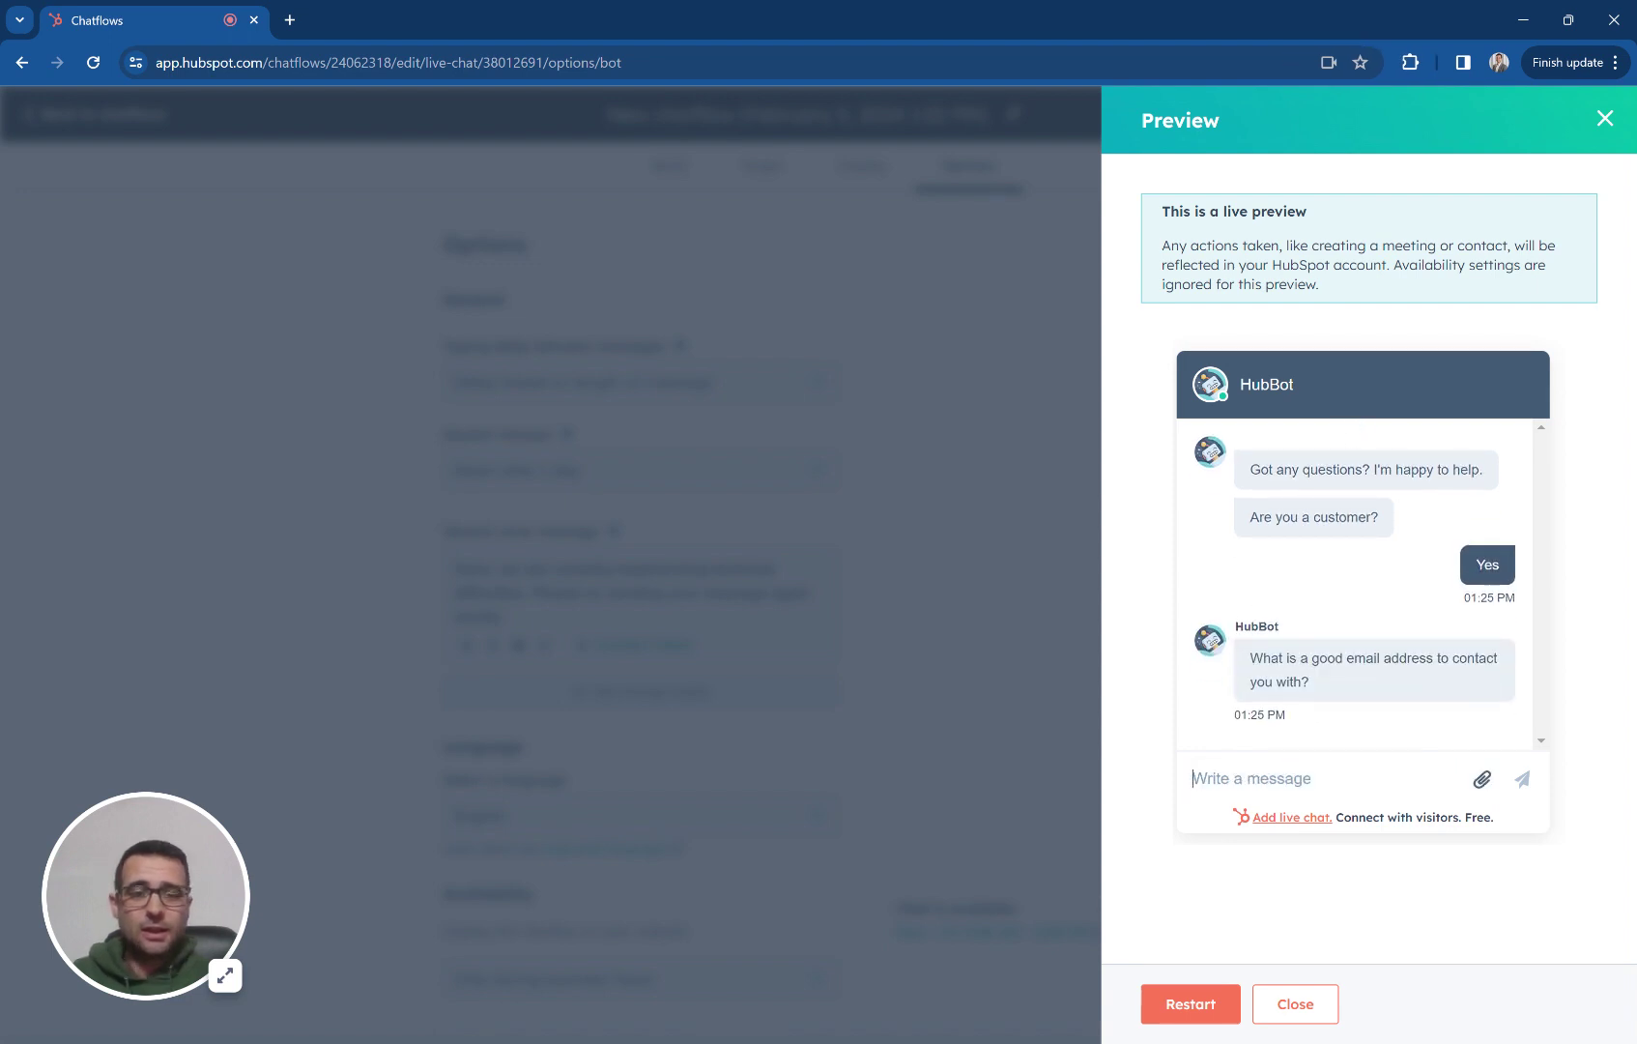
pyautogui.write('l')
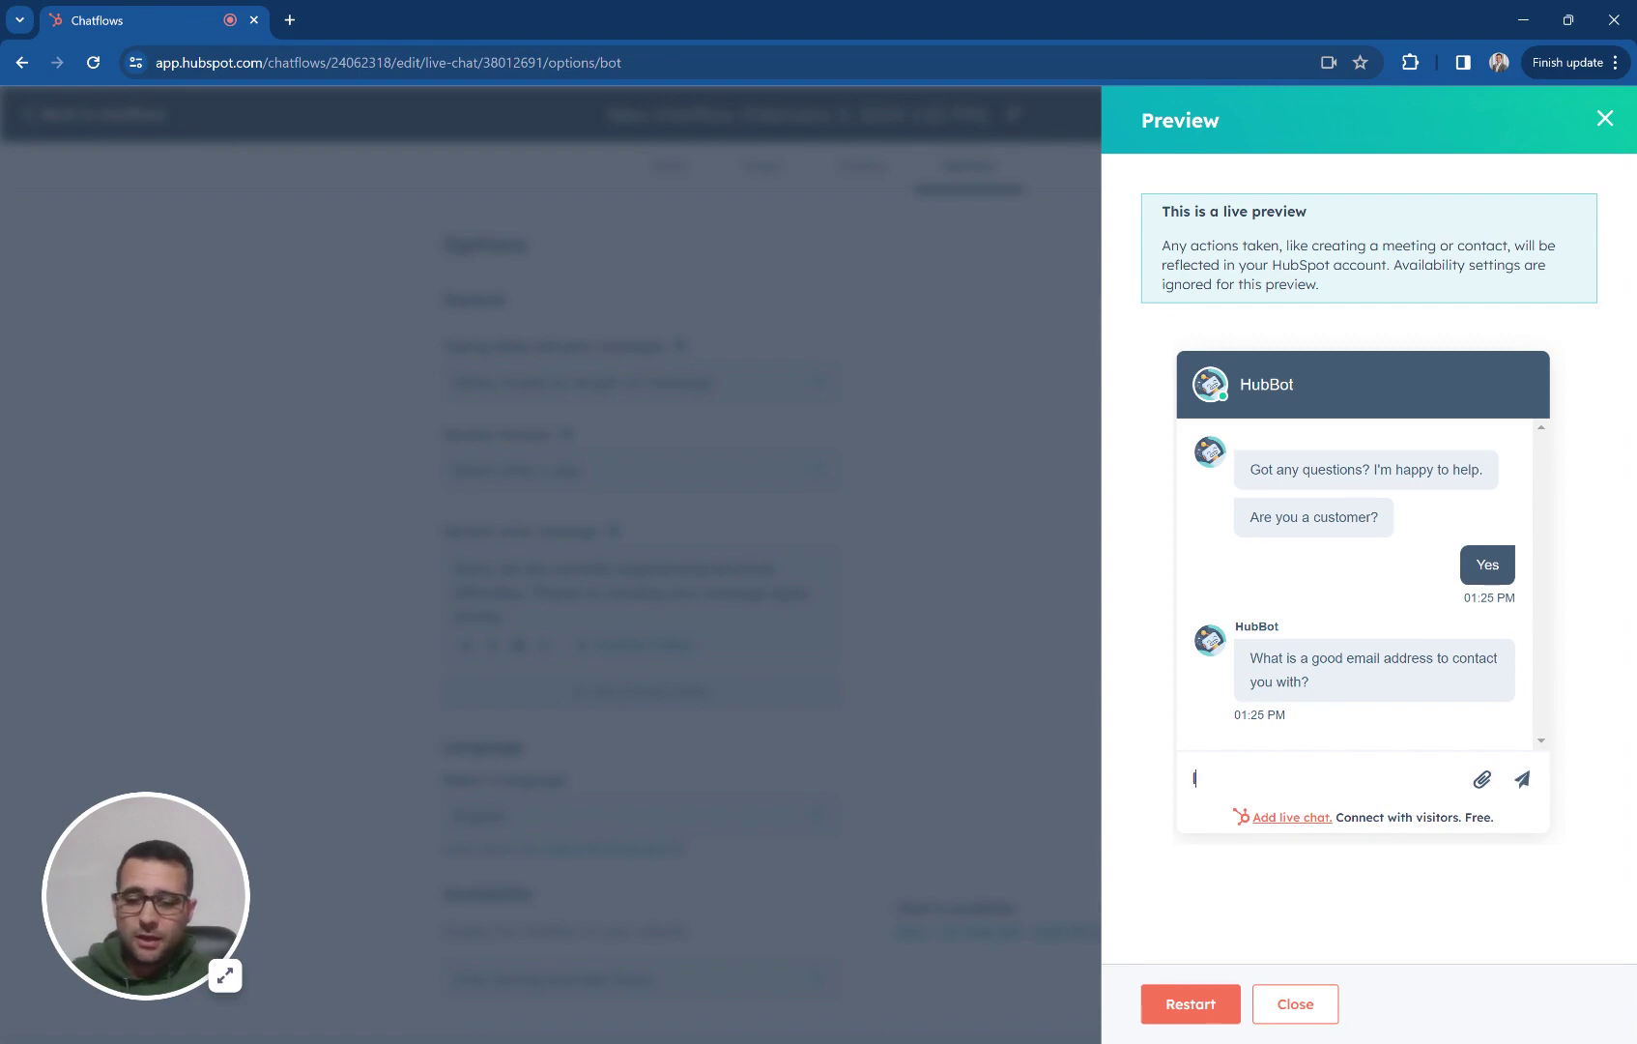
pyautogui.write('ex@example.')
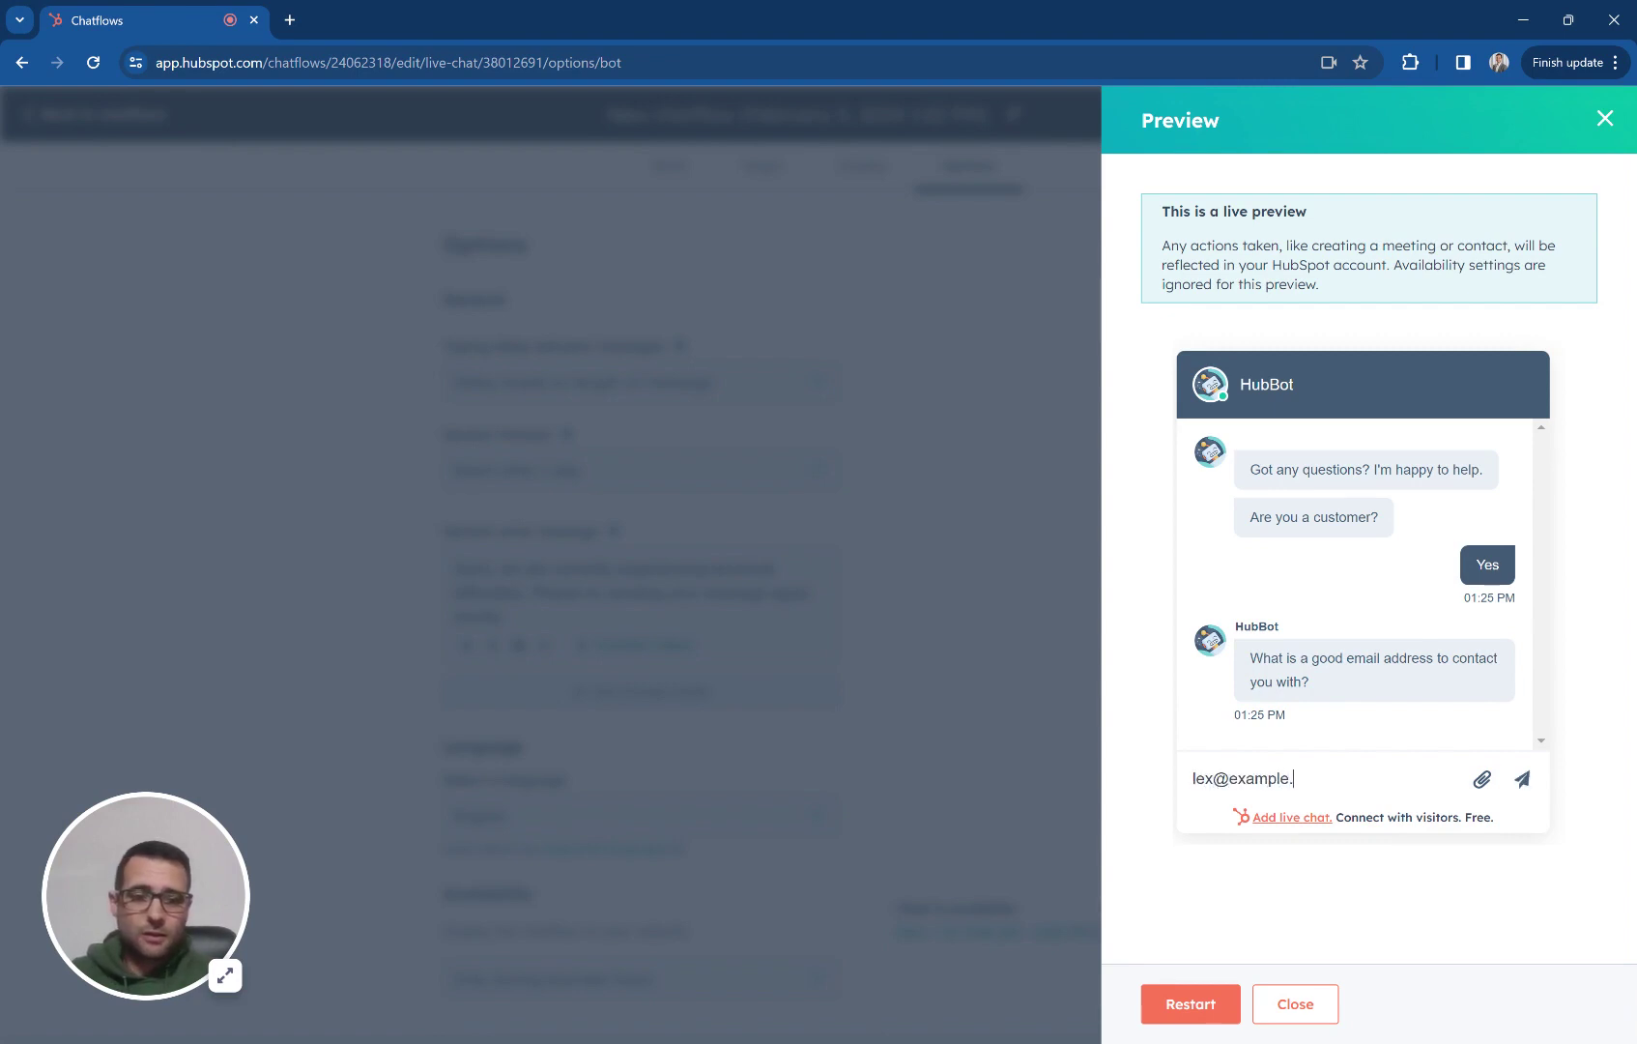
pyautogui.write('com')
pyautogui.press('Return')
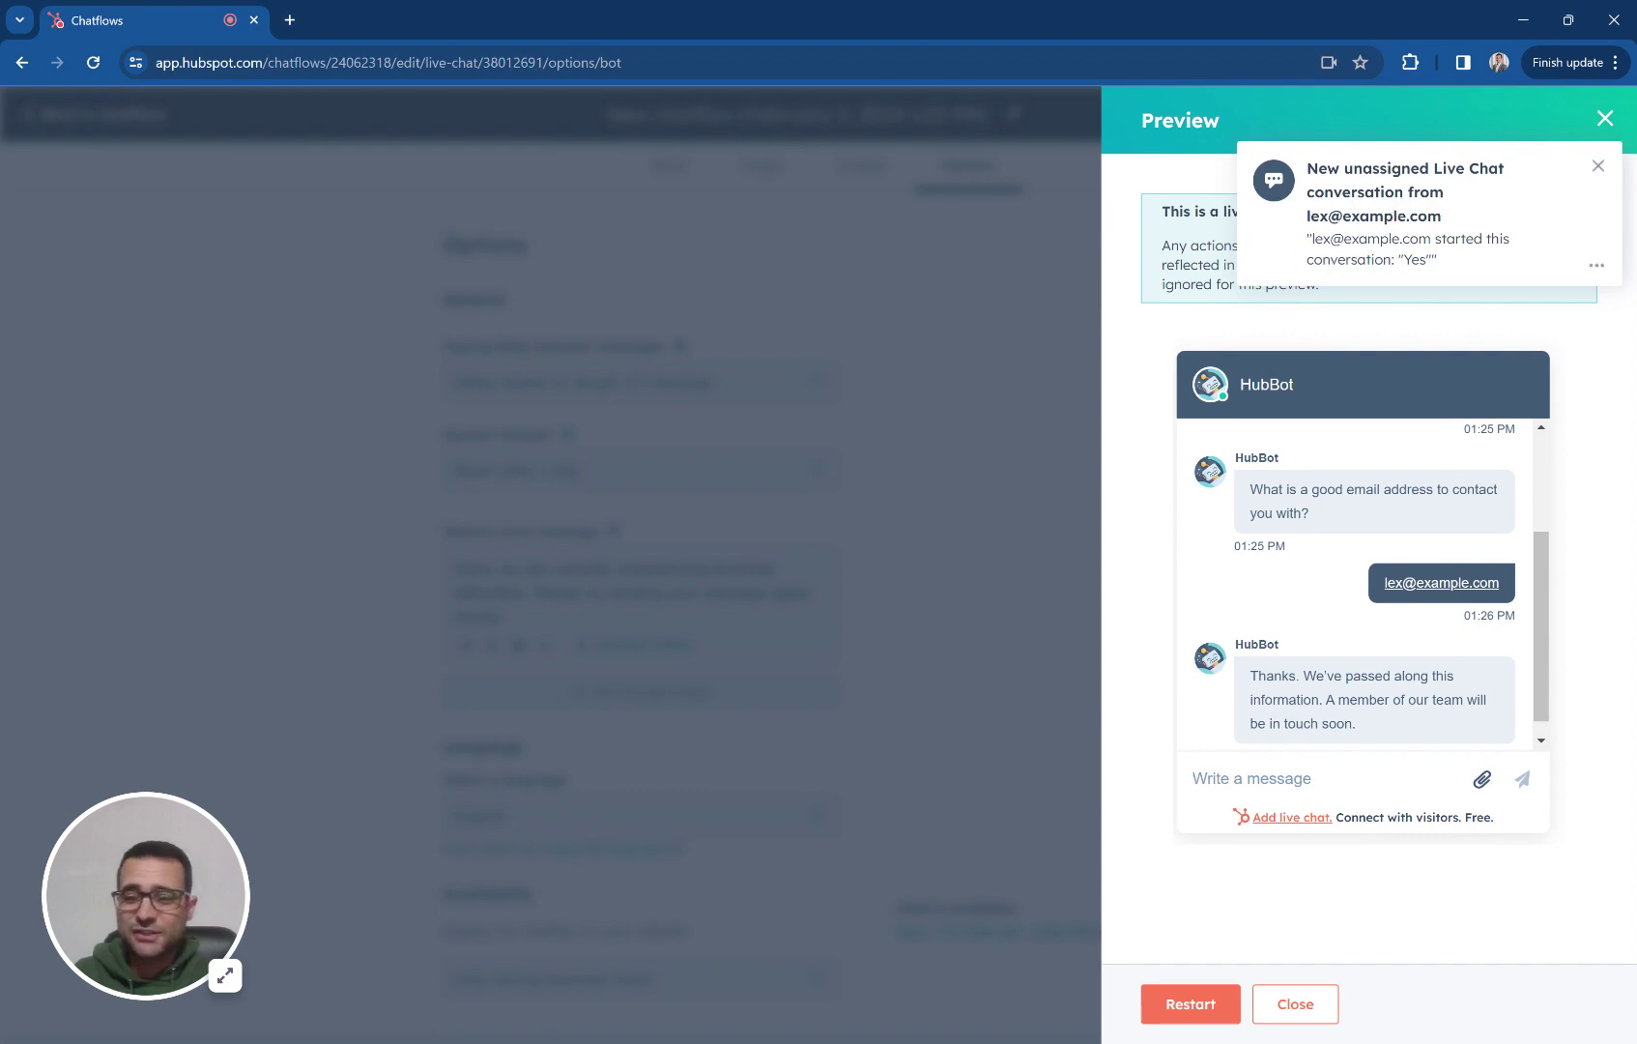
pyautogui.click(1295, 1005)
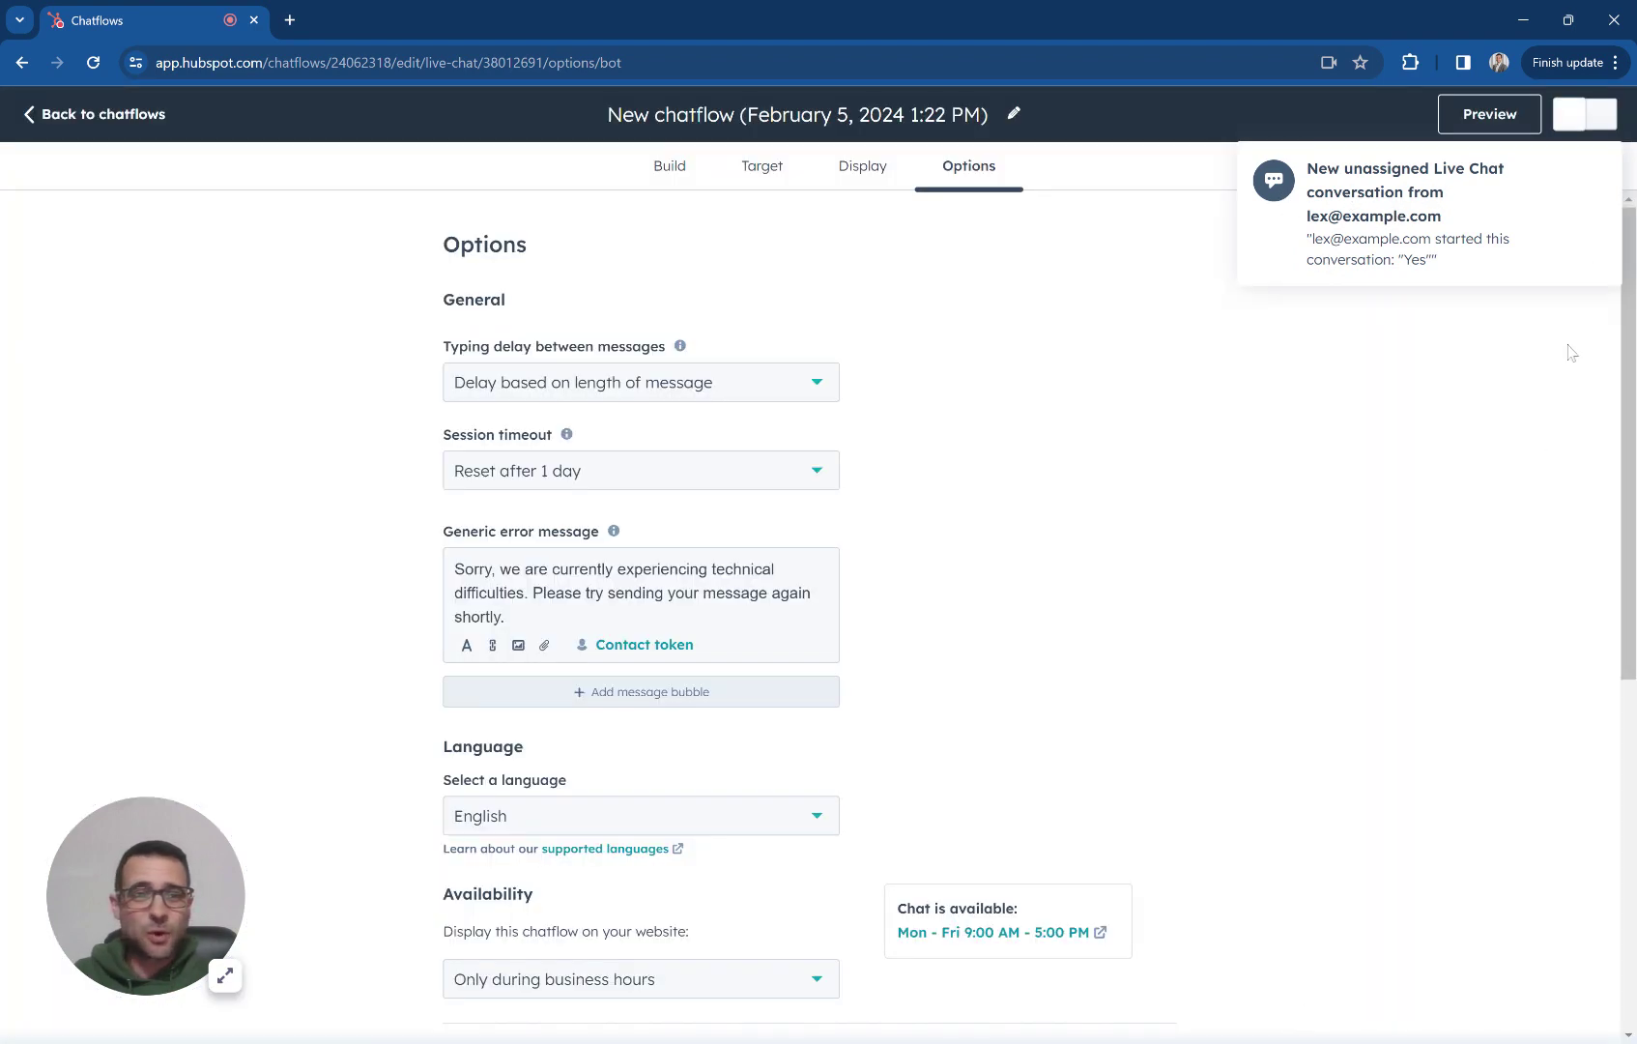
# - Turn the chatflow on and dismiss the 'Last step' tracking-code reminder
pyautogui.click(1590, 116)
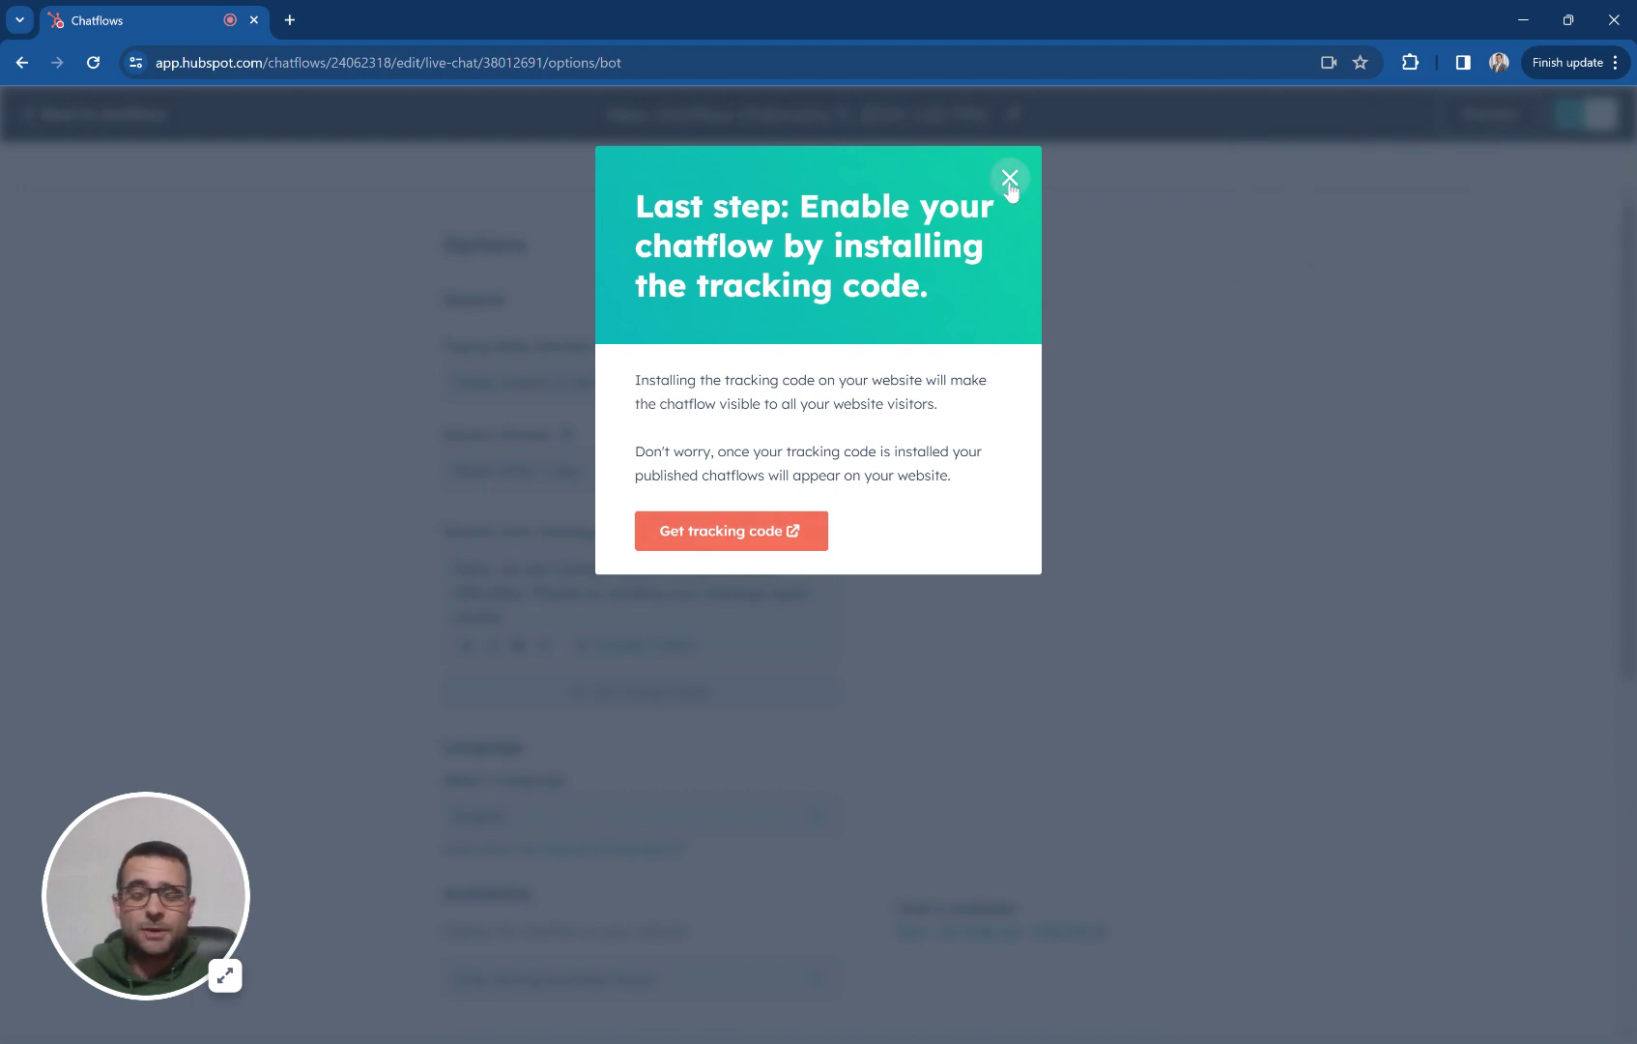
pyautogui.click(1063, 365)
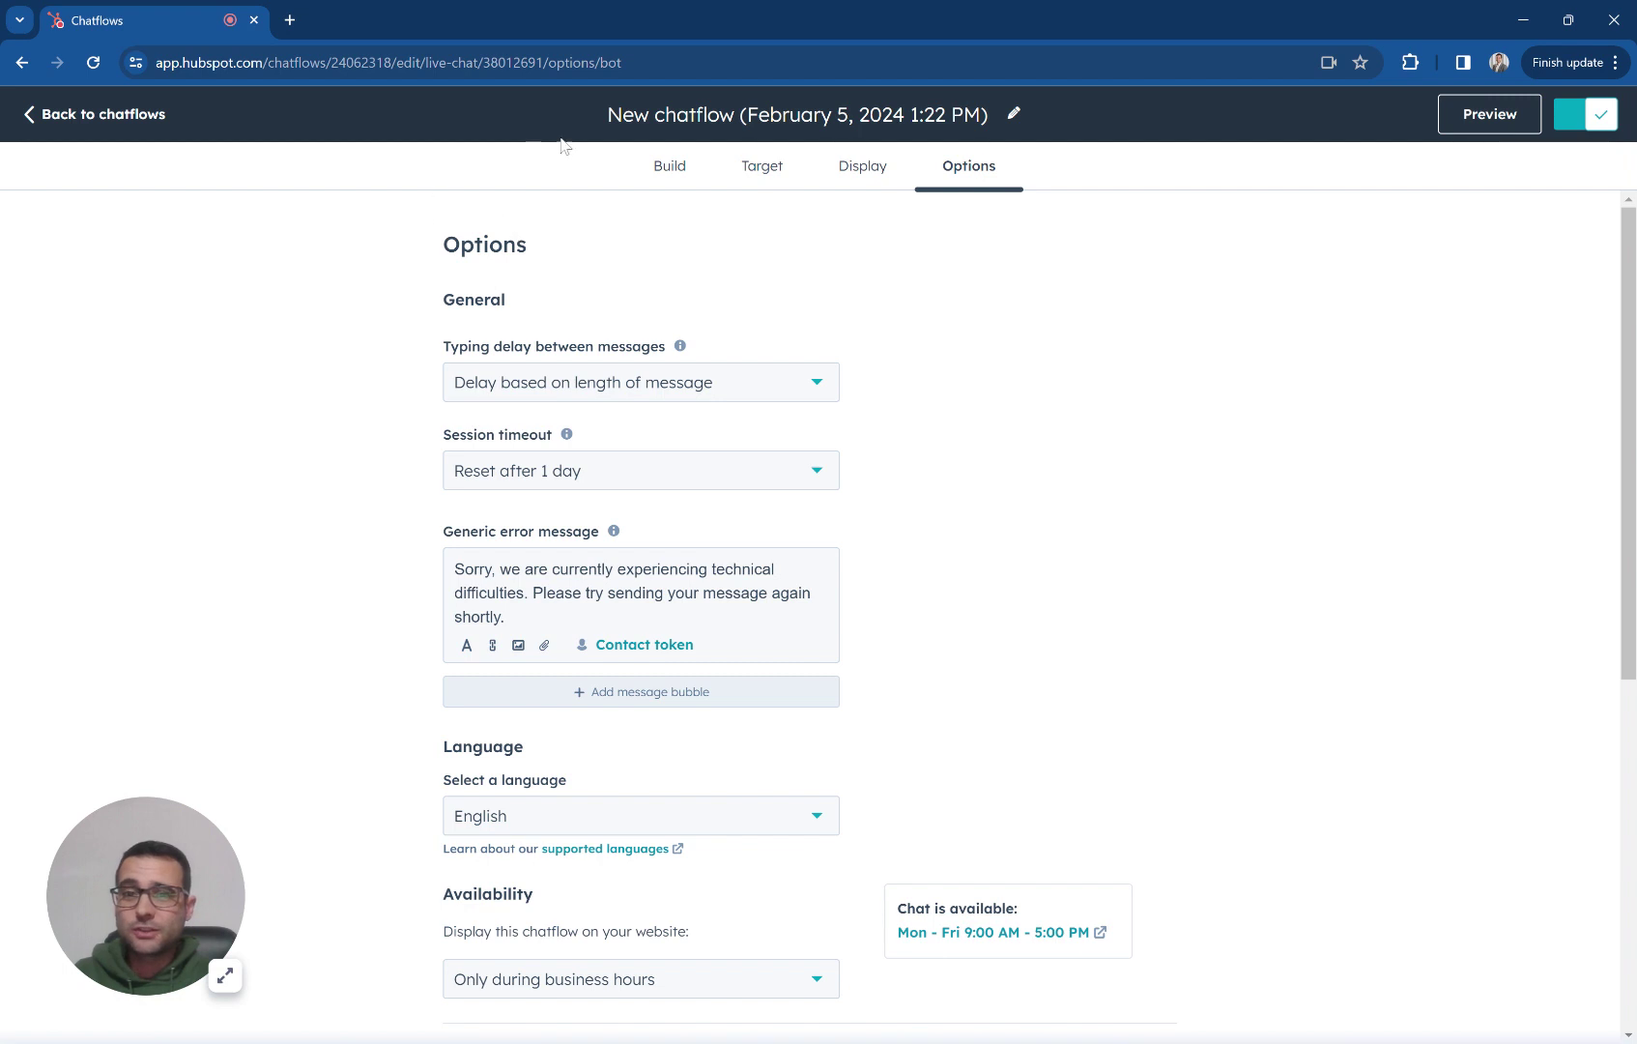